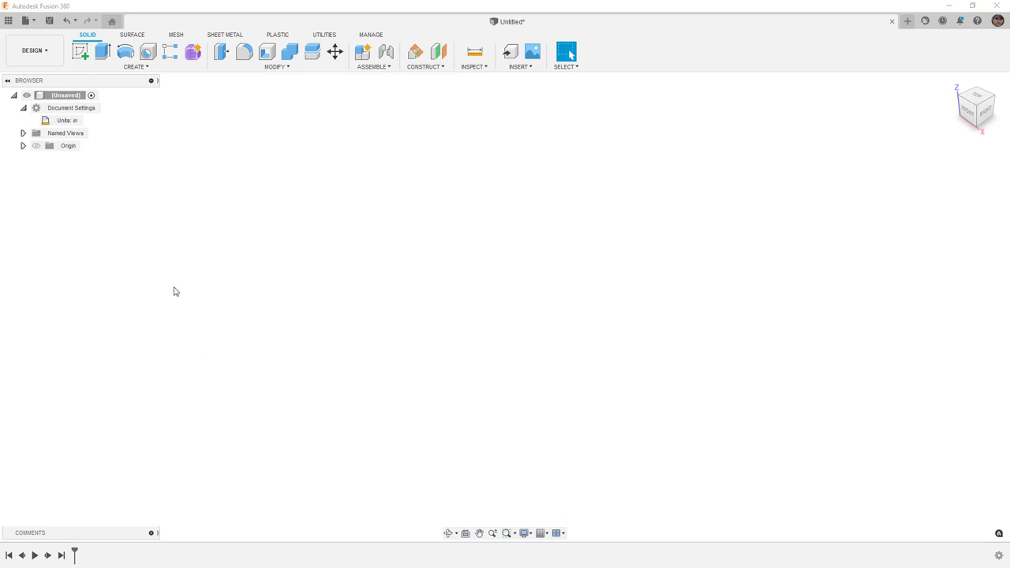
Step: Start a new sketch on the front (XZ) origin plane
{"action": "left_click", "coordinate": [23, 107]}
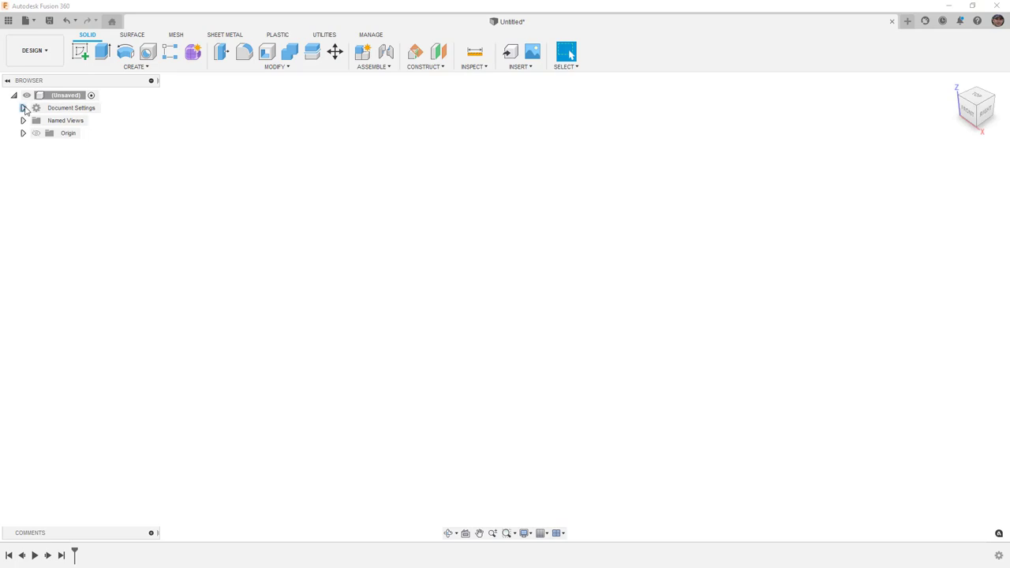
{"action": "left_click", "coordinate": [80, 55]}
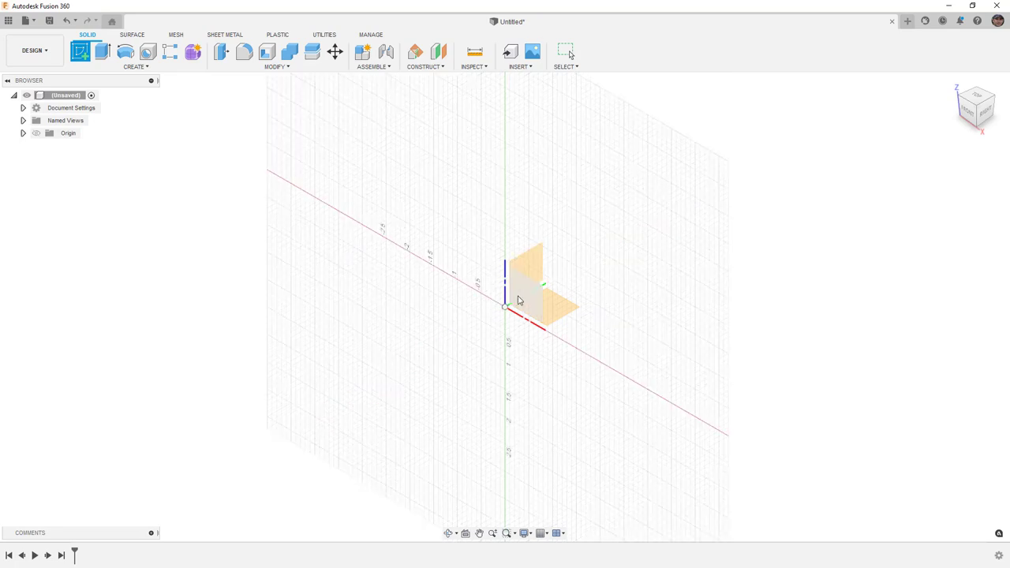
{"action": "left_click", "coordinate": [526, 292]}
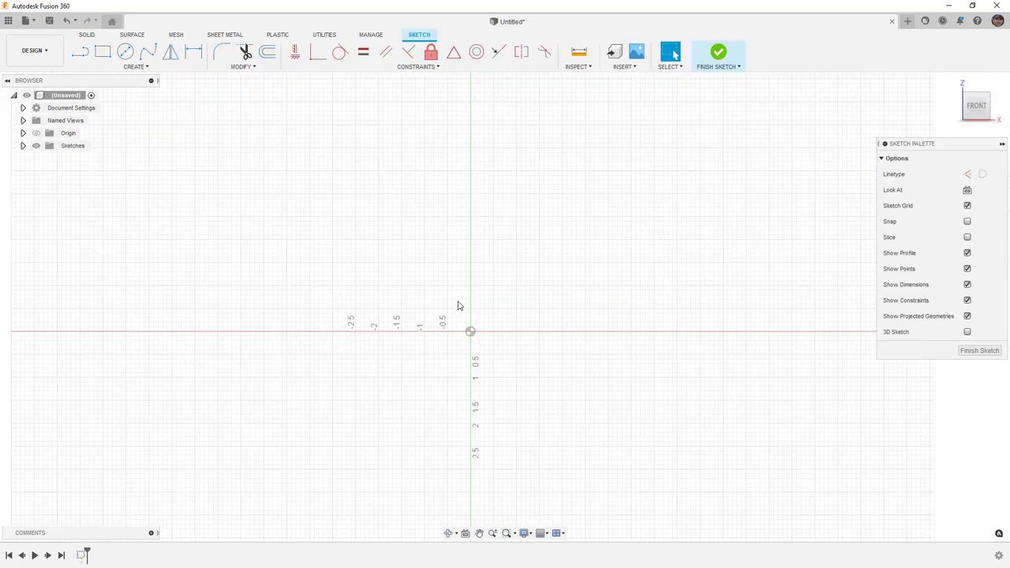
{"action": "mouse_move", "coordinate": [525, 303]}
{"action": "middle_mouse_down"}
{"action": "mouse_move", "coordinate": [462, 302]}
{"action": "mouse_move", "coordinate": [452, 318]}
{"action": "middle_mouse_up"}
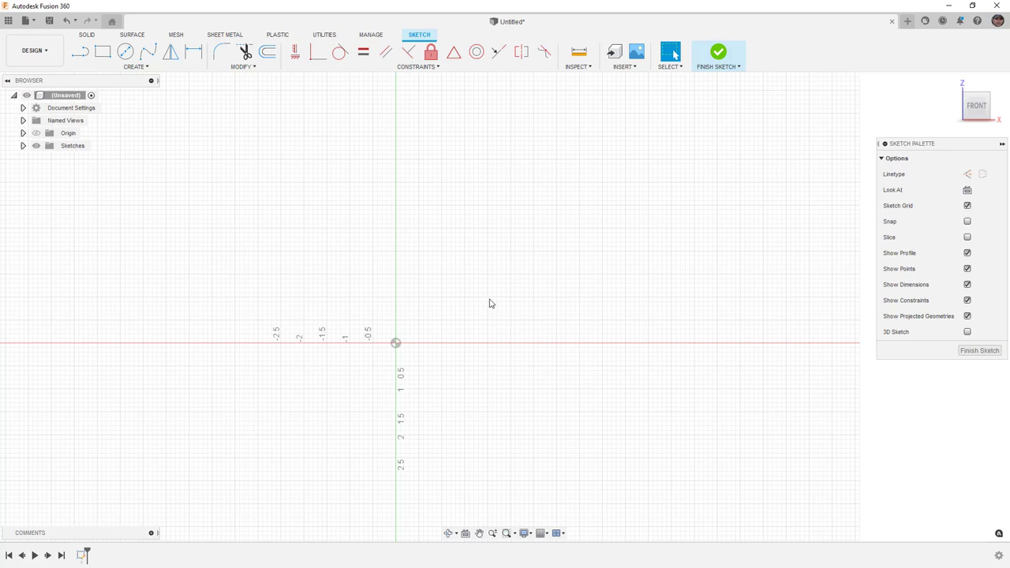
Step: Draw a vertical line up from the origin and a separate horizontal line about 4.7 in long below it
{"action": "left_click", "coordinate": [79, 52]}
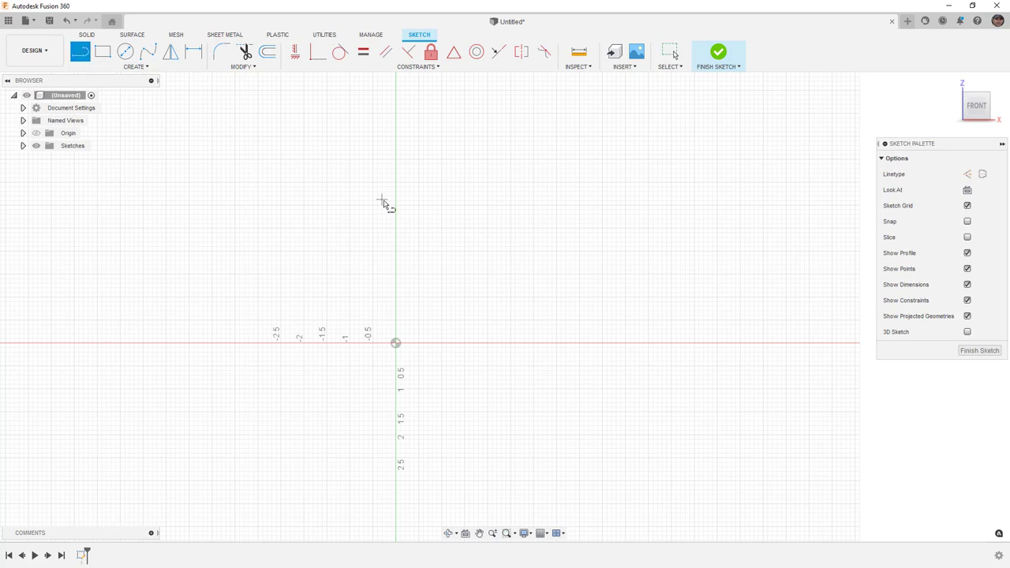
{"action": "left_click", "coordinate": [396, 344]}
{"action": "left_click", "coordinate": [396, 261]}
{"action": "left_click", "coordinate": [333, 376]}
{"action": "left_click", "coordinate": [550, 376]}
{"action": "key", "text": "Escape"}
Step: Constrain the horizontal line's midpoint to the origin
{"action": "left_click", "coordinate": [449, 376]}
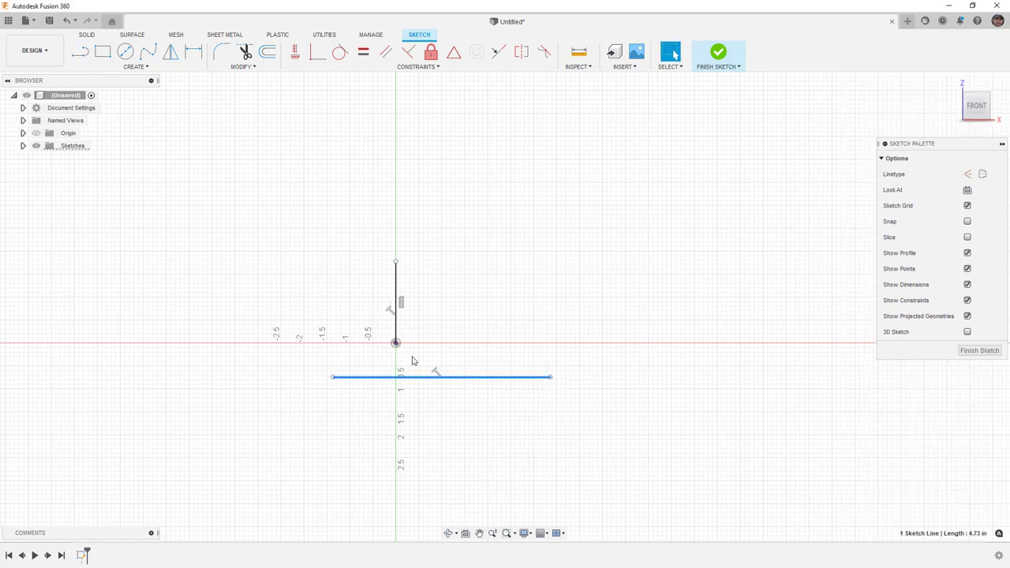
{"action": "left_click", "coordinate": [396, 348], "text": "shift"}
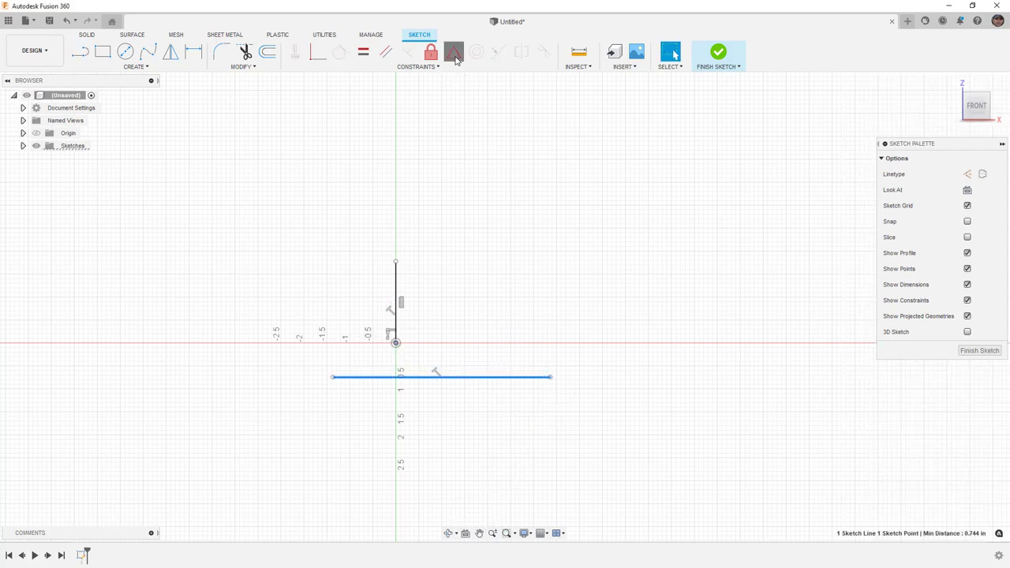
{"action": "left_click", "coordinate": [454, 52]}
Step: Convert the vertical and horizontal lines to construction lines
{"action": "left_click", "coordinate": [397, 278]}
{"action": "key", "text": "x"}
{"action": "left_click", "coordinate": [433, 347]}
{"action": "key", "text": "x"}
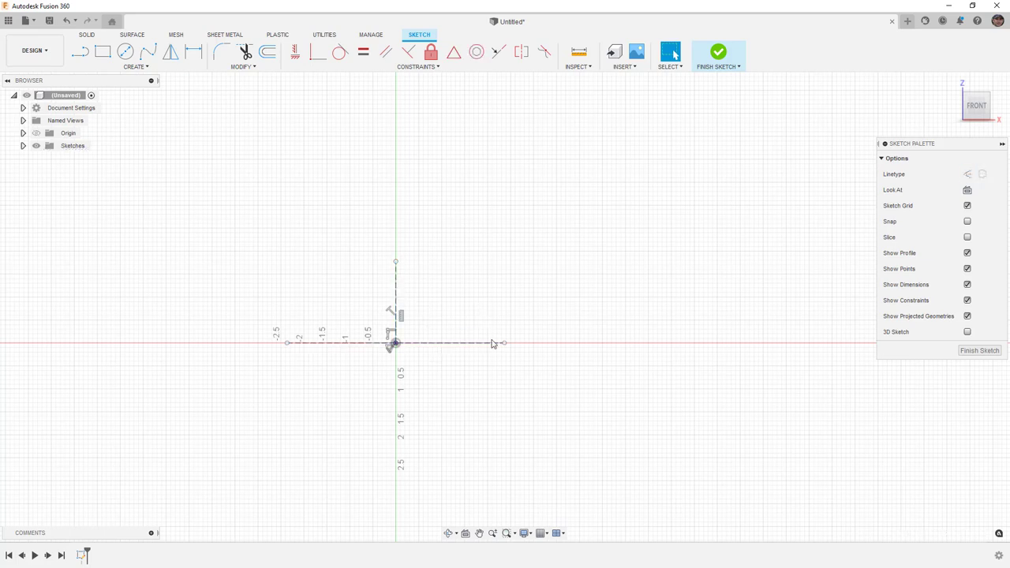
Step: Stretch the horizontal construction line to about 6 in on each side of the origin and lengthen the vertical one upward
{"action": "left_click_drag", "start_coordinate": [507, 343], "coordinate": [579, 344]}
{"action": "left_click_drag", "start_coordinate": [396, 262], "coordinate": [402, 210]}
{"action": "left_click", "coordinate": [485, 317]}
{"action": "left_click_drag", "start_coordinate": [581, 344], "coordinate": [673, 343]}
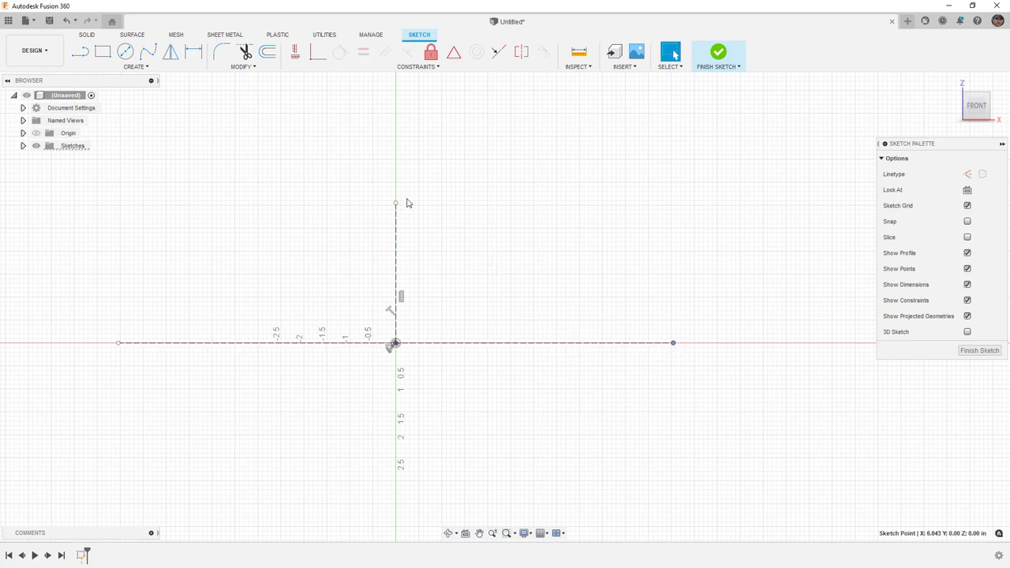
{"action": "left_click_drag", "start_coordinate": [395, 203], "coordinate": [395, 174]}
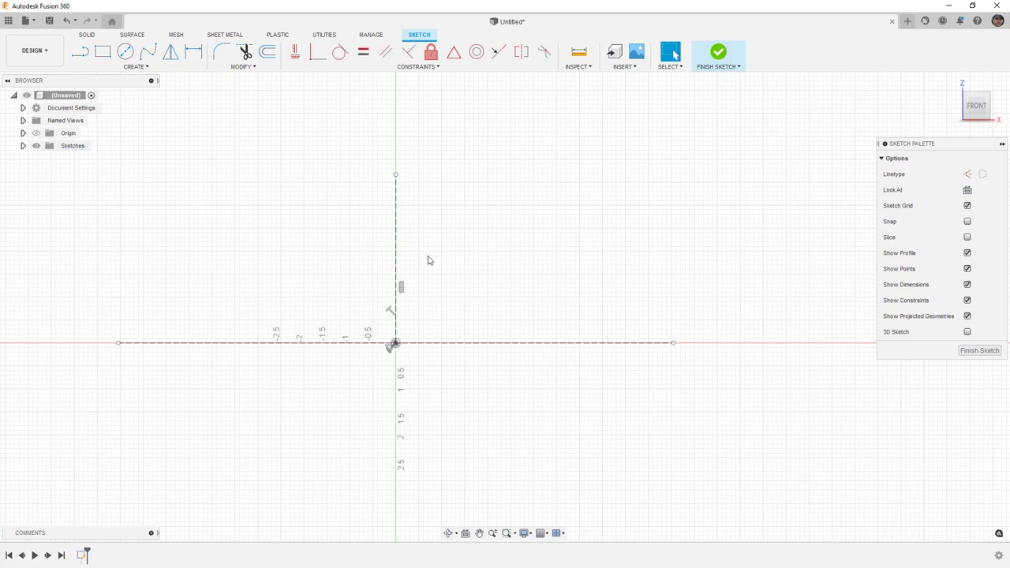
Step: Draw a slightly tilted three-point rectangle of about 1.5 by 2.4 in, above the horizontal line and right of the vertical line
{"action": "left_click", "coordinate": [103, 52]}
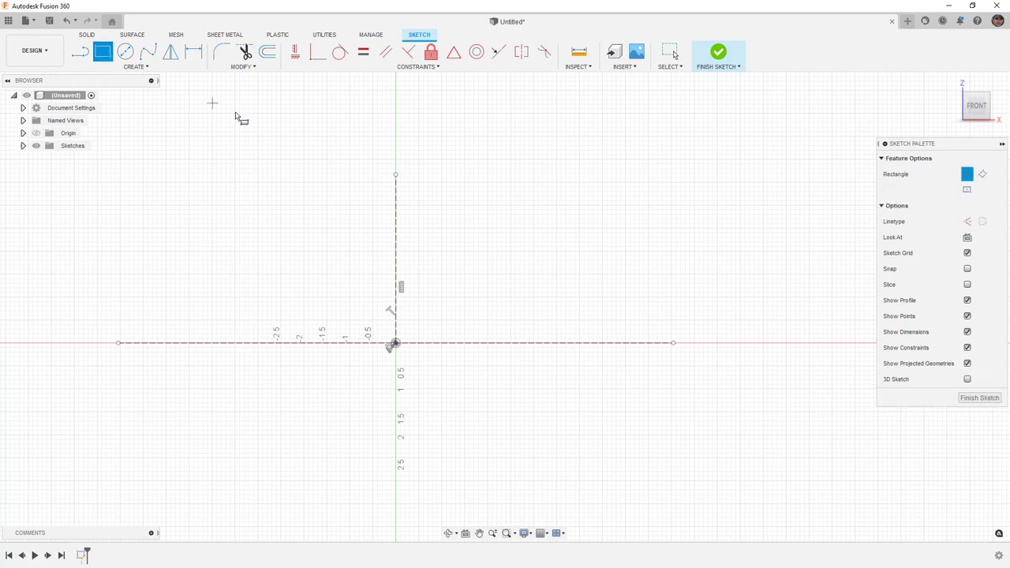
{"action": "left_click", "coordinate": [983, 174]}
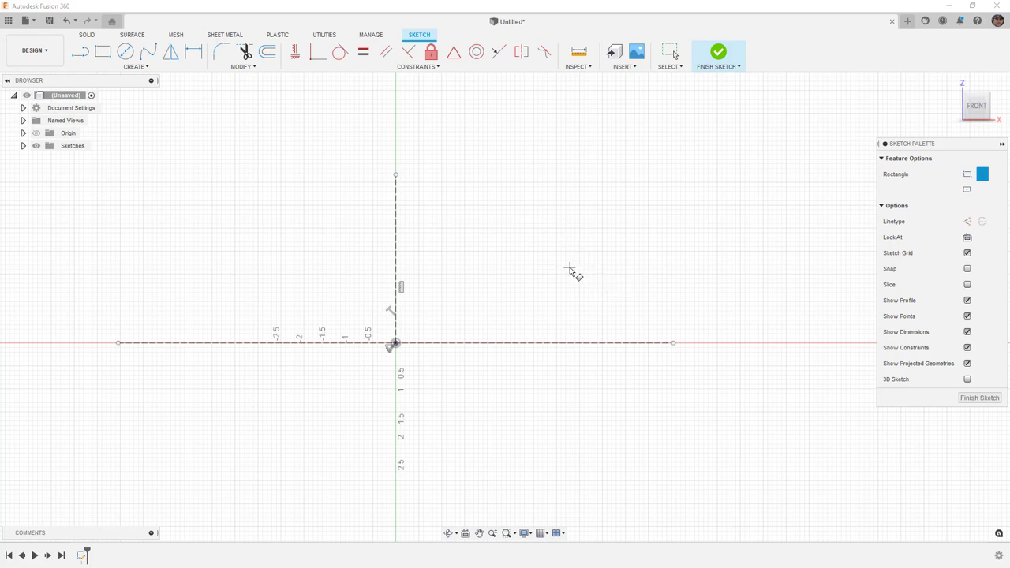
{"action": "left_click", "coordinate": [541, 224]}
{"action": "left_click", "coordinate": [500, 231]}
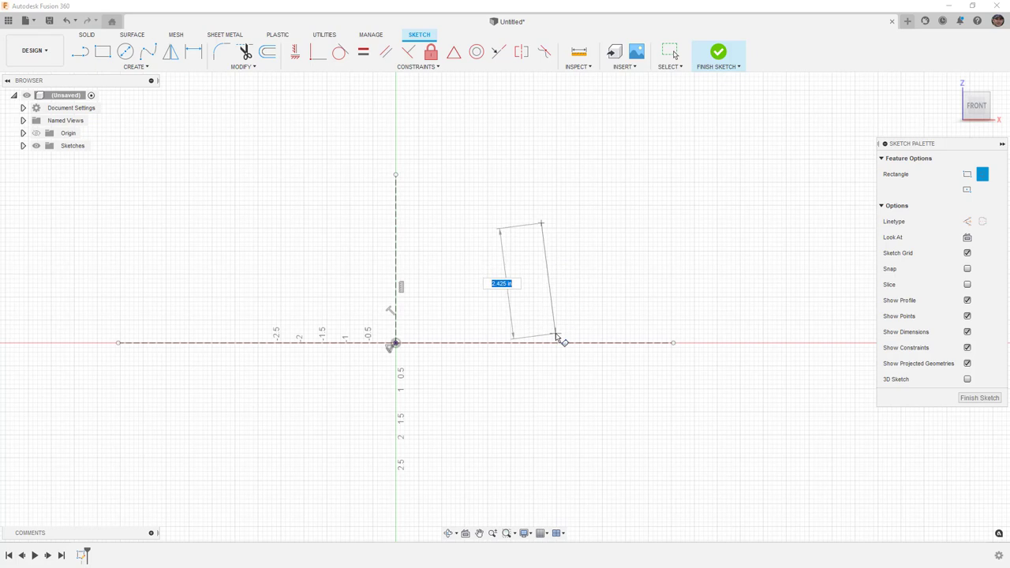
{"action": "left_click", "coordinate": [624, 325]}
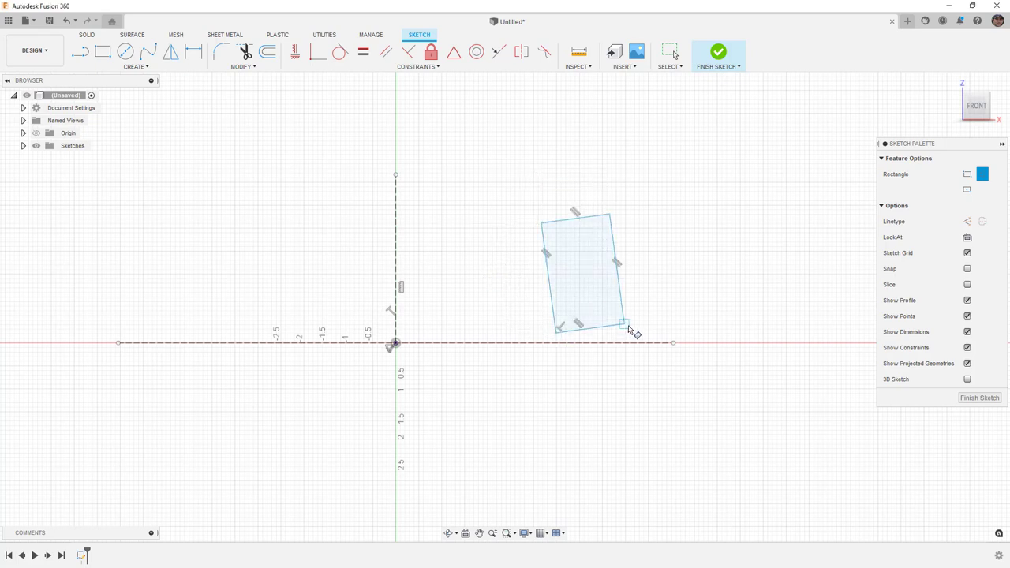
Step: Add an aligned dimension of 8 in to the tilted rectangle's top edge
{"action": "key", "text": "d"}
{"action": "left_click", "coordinate": [563, 226]}
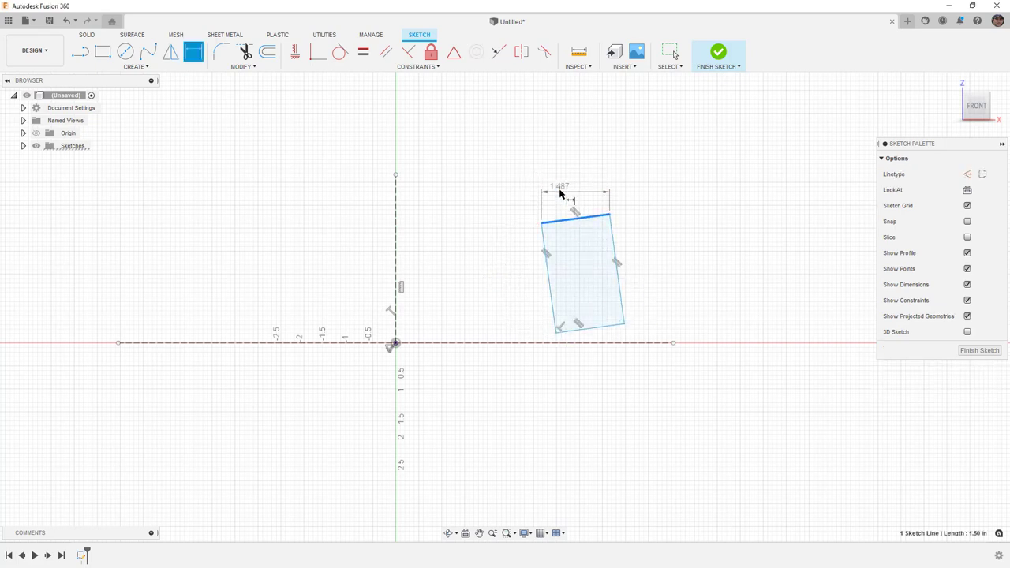
{"action": "right_click", "coordinate": [562, 194]}
{"action": "left_click", "coordinate": [562, 254]}
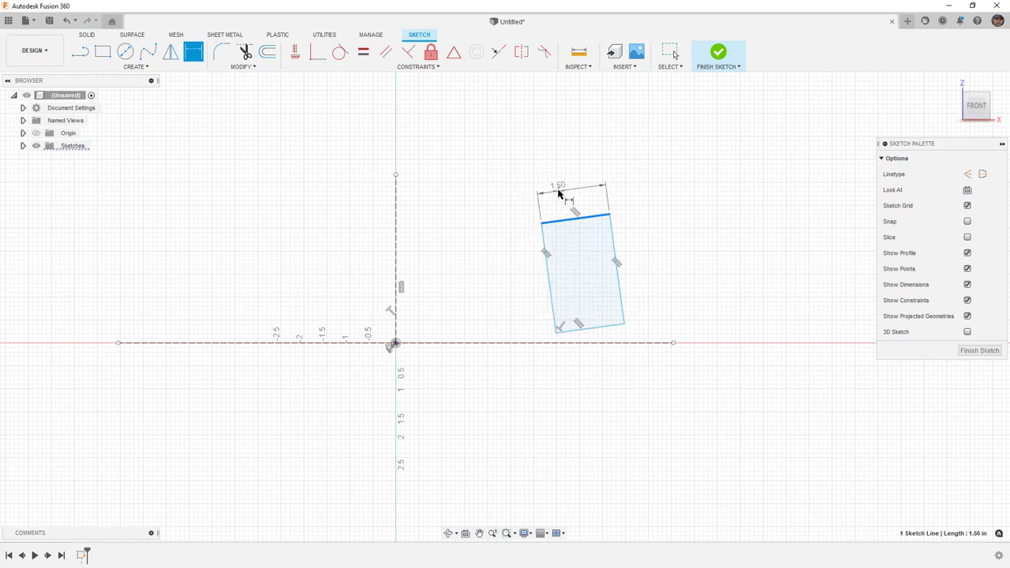
{"action": "left_click", "coordinate": [560, 190]}
{"action": "key", "text": "Return"}
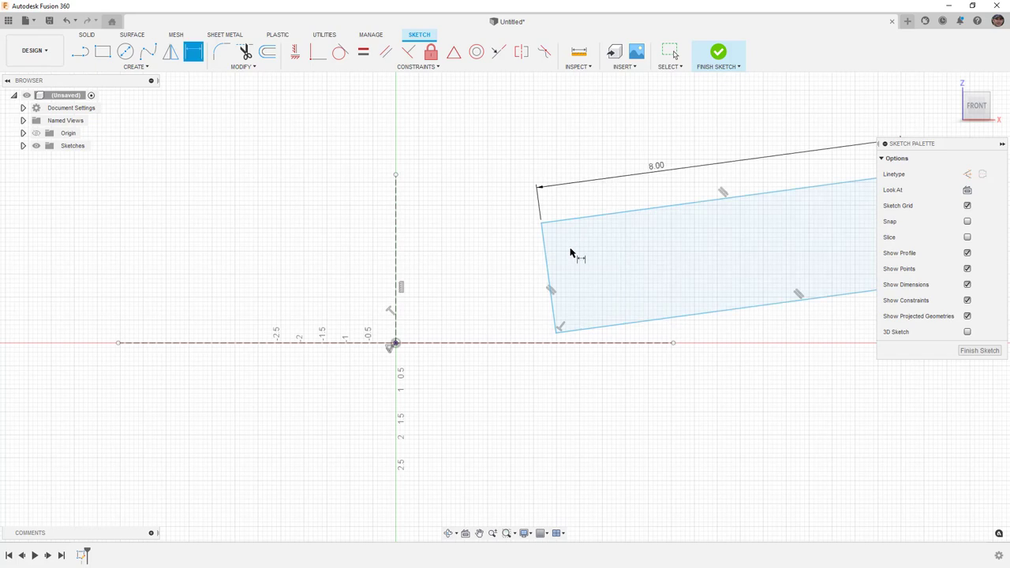
Step: Add an aligned dimension of 20 in to the tilted rectangle's right edge
{"action": "scroll", "coordinate": [568, 259], "scroll_direction": "down", "scroll_amount": 6}
{"action": "left_click", "coordinate": [679, 252]}
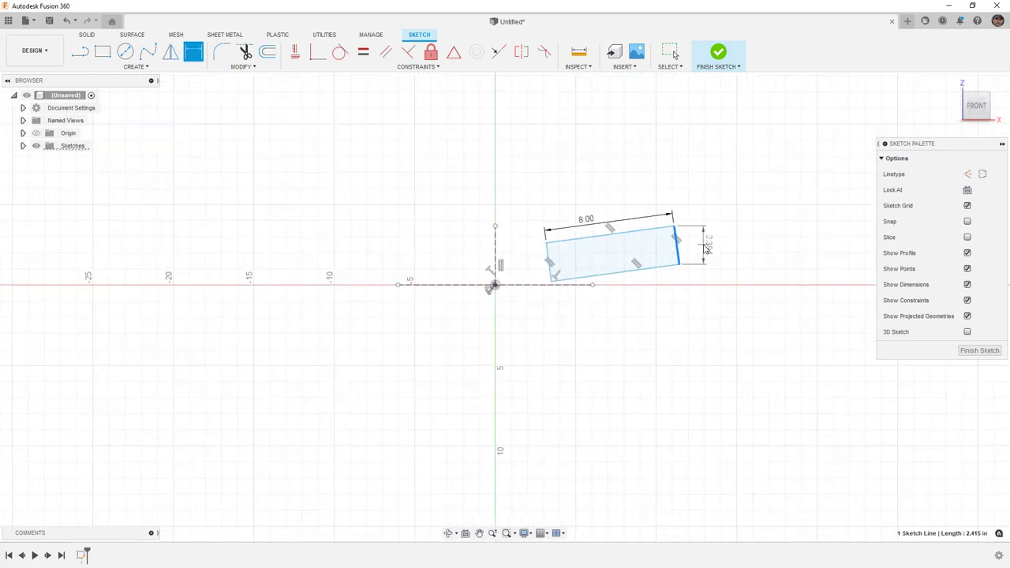
{"action": "right_click", "coordinate": [699, 251]}
{"action": "left_click", "coordinate": [689, 309]}
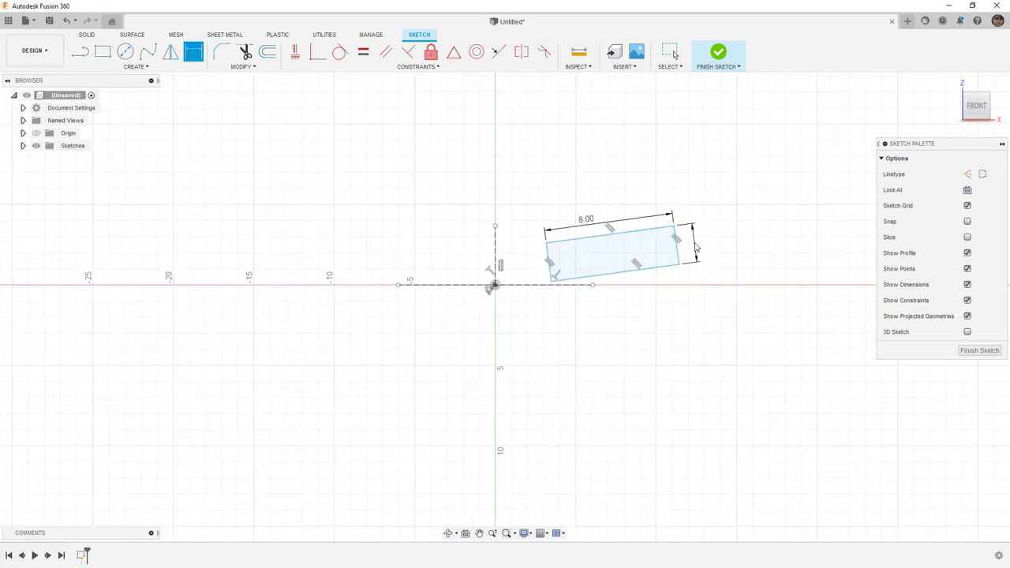
{"action": "left_click", "coordinate": [695, 243]}
{"action": "type", "text": "20"}
{"action": "key", "text": "Return"}
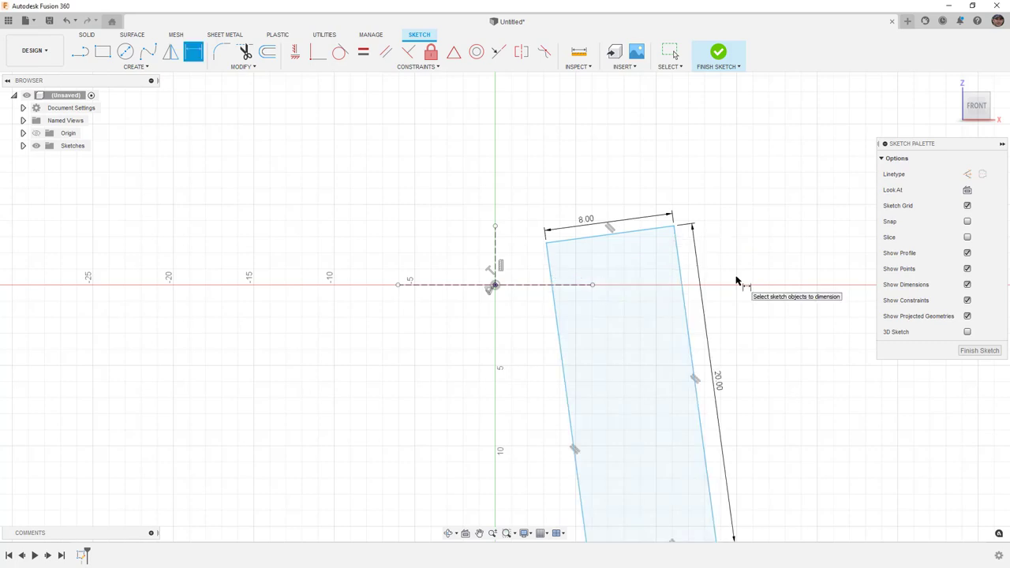
Step: Reposition the rectangle above the horizontal axis and farther right, and lengthen both construction lines to suit its size
{"action": "scroll", "coordinate": [642, 282], "scroll_direction": "down", "scroll_amount": 3}
{"action": "scroll", "coordinate": [629, 286], "scroll_direction": "down", "scroll_amount": 1}
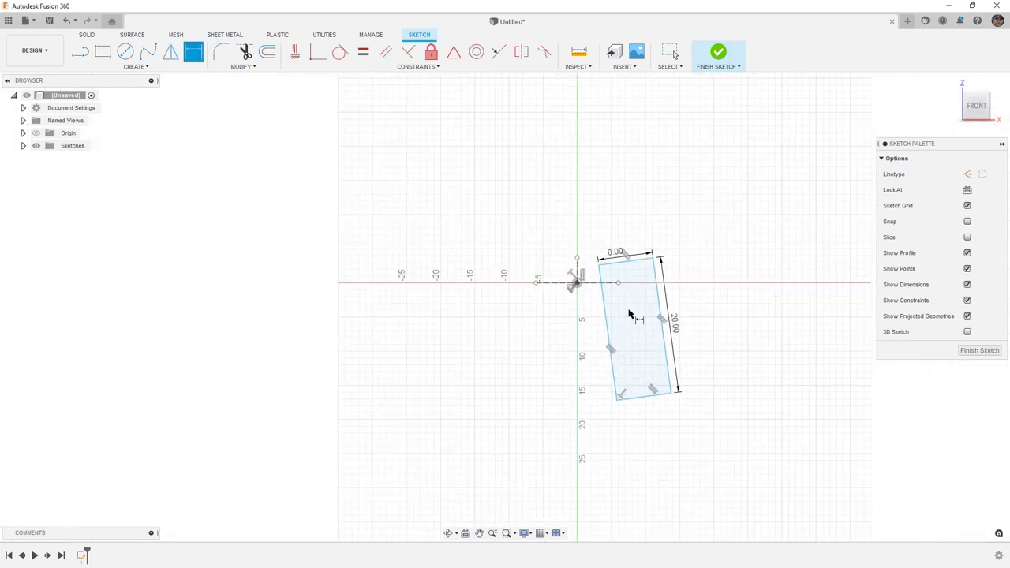
{"action": "key", "text": "Escape"}
{"action": "left_click_drag", "start_coordinate": [648, 262], "coordinate": [683, 132]}
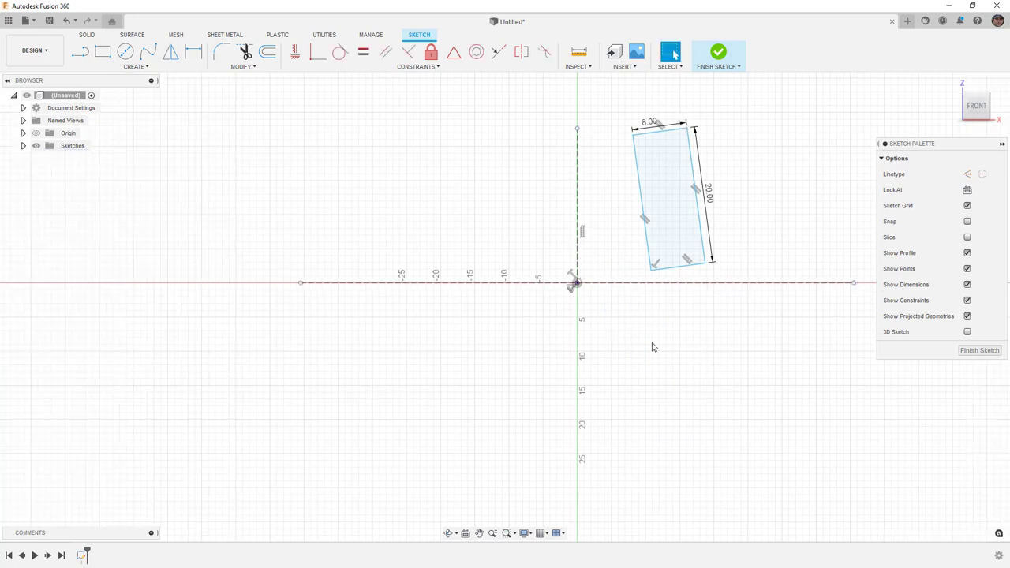
{"action": "middle_click_drag", "start_coordinate": [649, 344], "coordinate": [475, 376]}
{"action": "left_click_drag", "start_coordinate": [535, 298], "coordinate": [637, 301]}
{"action": "scroll", "coordinate": [636, 317], "scroll_direction": "up", "scroll_amount": 2}
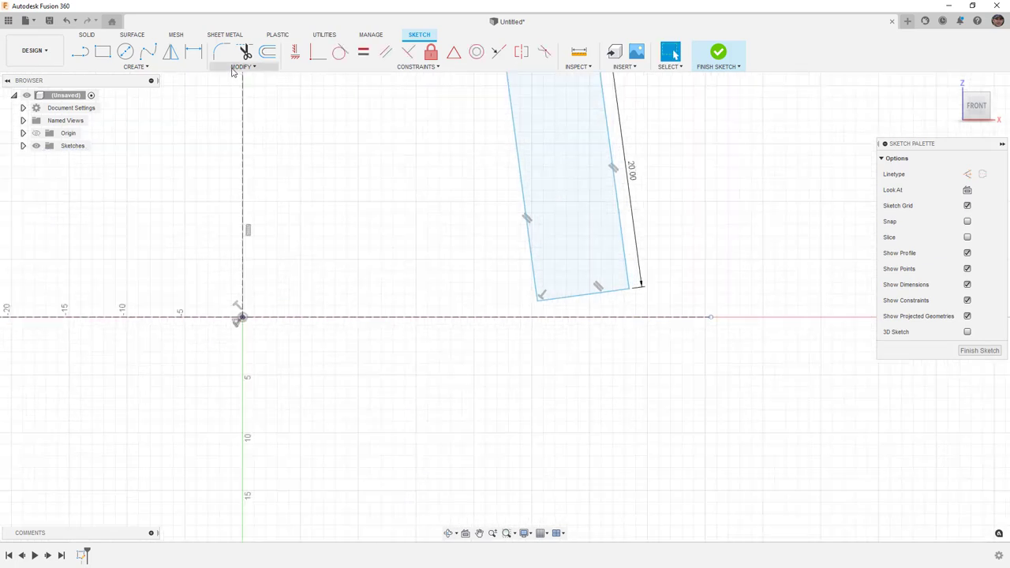
Step: Draw a three-point arc between the rectangle's two bottom corners, bulging slightly downward
{"action": "left_click", "coordinate": [135, 66]}
{"action": "mouse_move", "coordinate": [104, 114]}
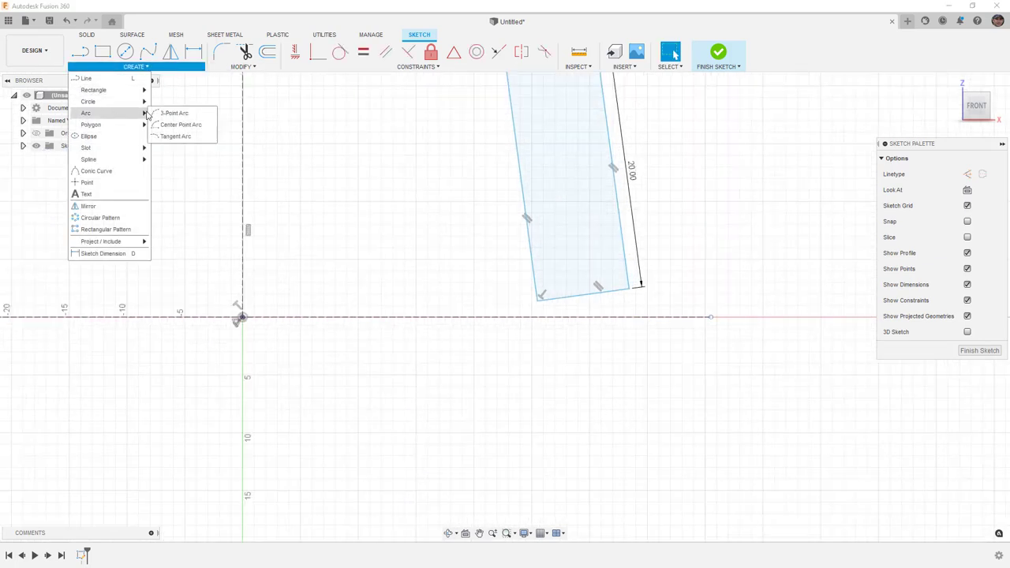
{"action": "left_click", "coordinate": [166, 115]}
{"action": "left_click", "coordinate": [538, 298]}
{"action": "left_click", "coordinate": [629, 290]}
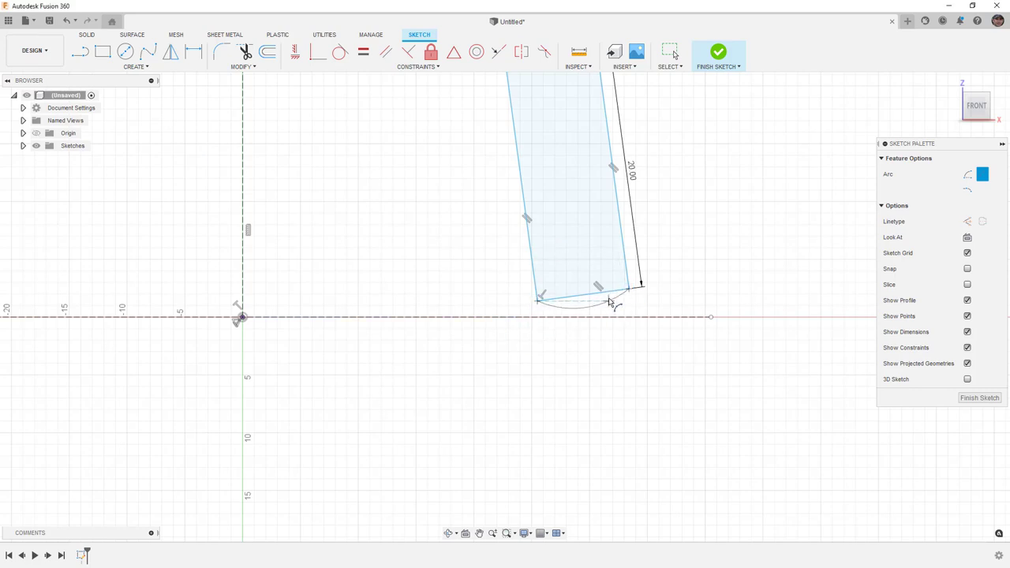
{"action": "scroll", "coordinate": [603, 306], "scroll_direction": "up", "scroll_amount": 2}
{"action": "left_click", "coordinate": [606, 308]}
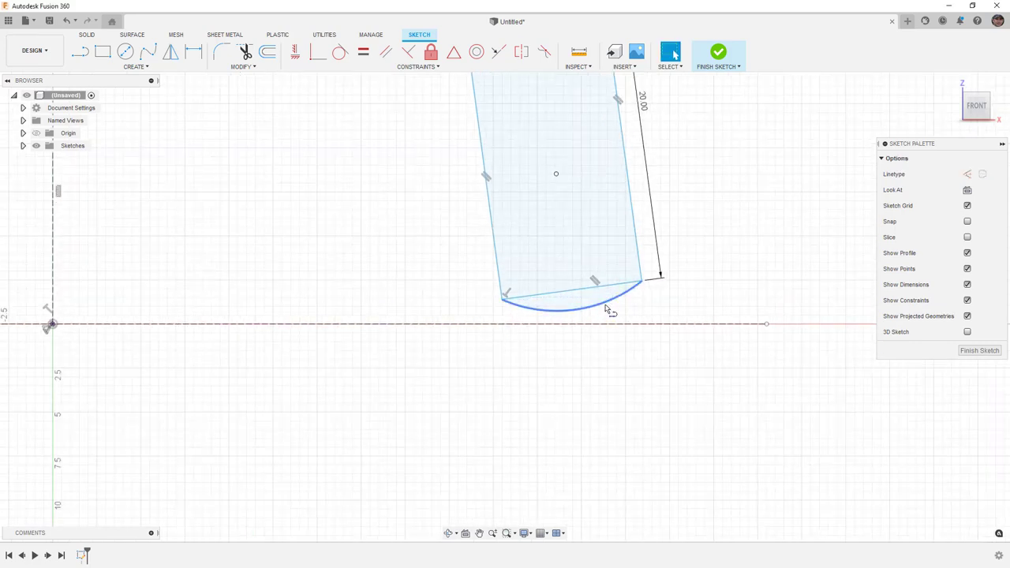
Step: Draw a short line about 1.1 in long from the midpoint of the rectangle's bottom edge down to the arc
{"action": "key", "text": "l"}
{"action": "left_click", "coordinate": [573, 293]}
{"action": "left_click", "coordinate": [574, 310]}
{"action": "scroll", "coordinate": [576, 312], "scroll_direction": "up", "scroll_amount": 2}
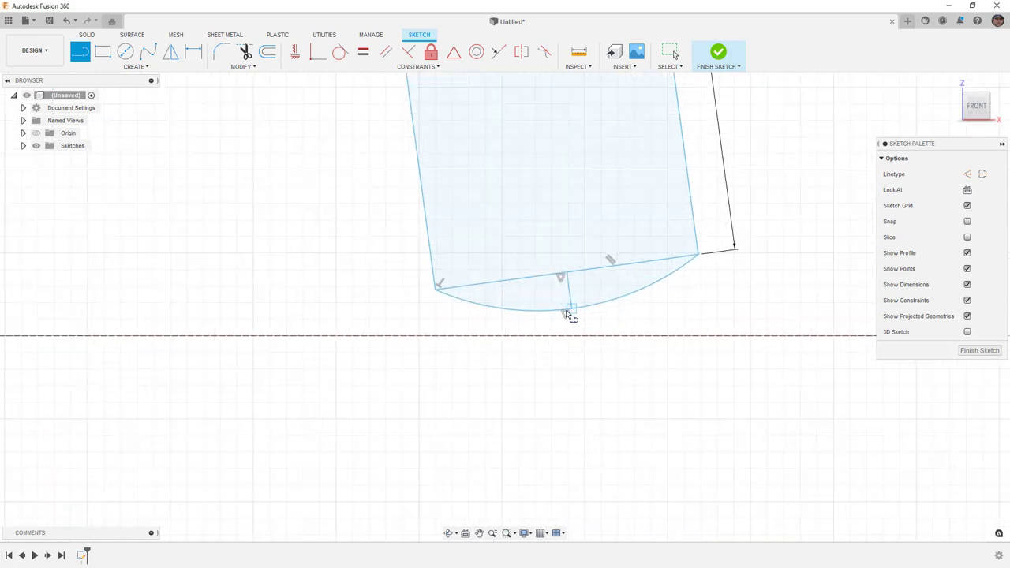
{"action": "key", "text": "Escape"}
Step: Constrain the short line perpendicular to the rectangle's bottom edge
{"action": "left_click", "coordinate": [570, 292]}
{"action": "left_click", "coordinate": [576, 274], "text": "shift"}
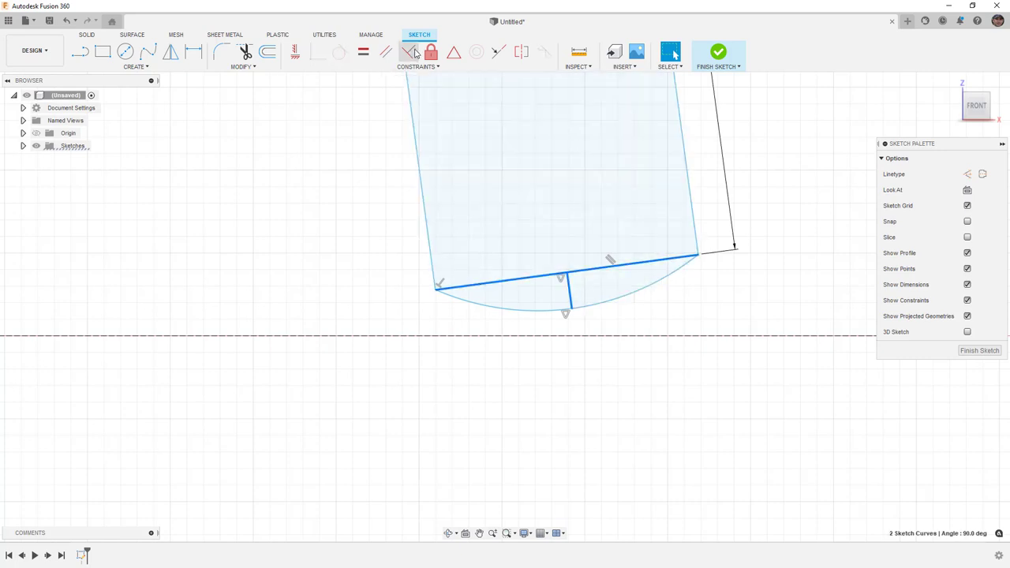
{"action": "left_click", "coordinate": [415, 52]}
{"action": "key", "text": "Escape"}
{"action": "mouse_move", "coordinate": [573, 310]}
{"action": "left_mouse_down"}
{"action": "mouse_move", "coordinate": [570, 295]}
{"action": "mouse_move", "coordinate": [569, 313]}
{"action": "left_mouse_up"}
{"action": "left_click", "coordinate": [672, 260]}
{"action": "key", "text": "Escape"}
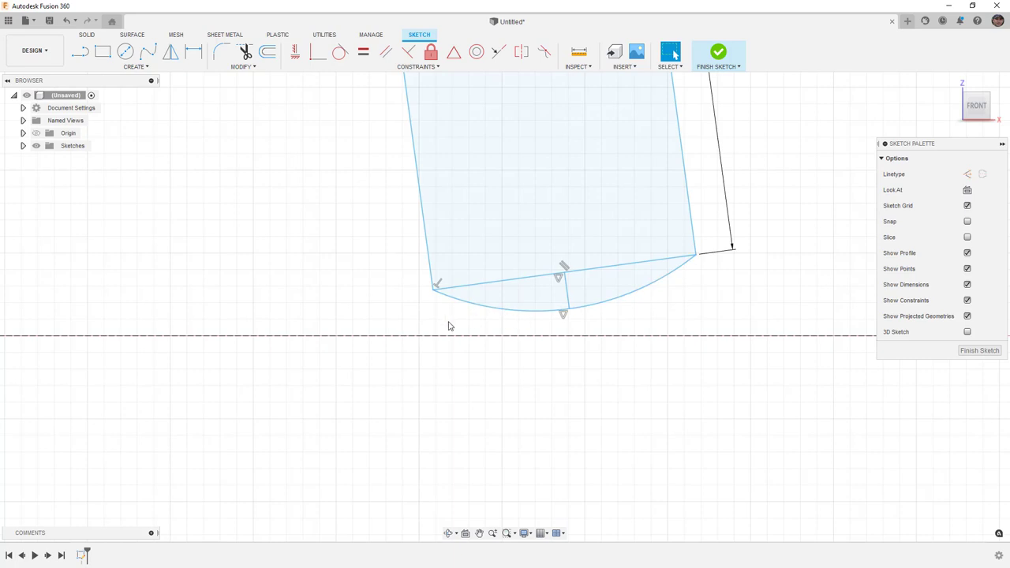
Step: Add an aligned dimension of 0.5 in to the short line between the bottom edge and the arc
{"action": "key", "text": "d"}
{"action": "left_click", "coordinate": [567, 290]}
{"action": "right_click", "coordinate": [574, 292]}
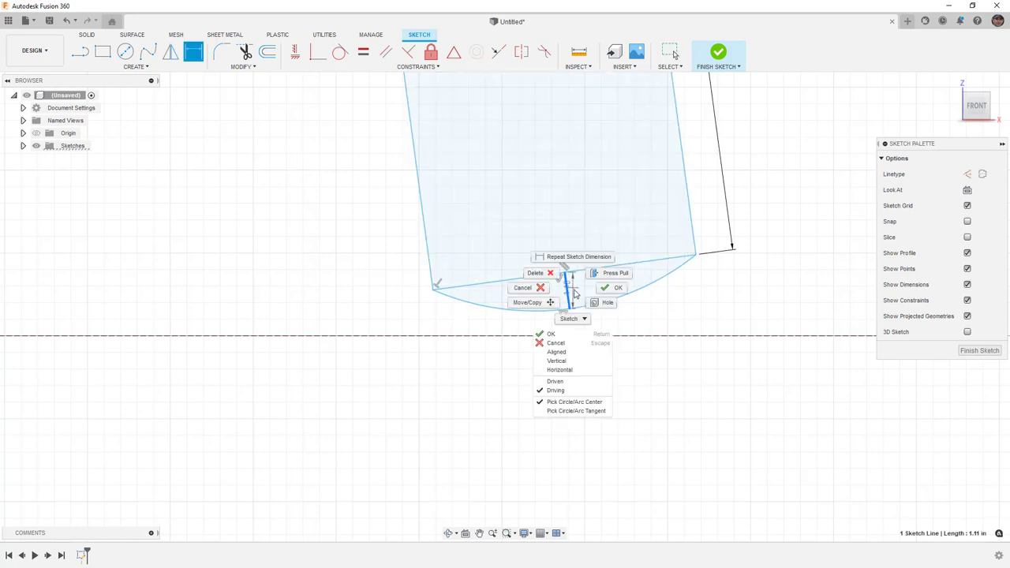
{"action": "left_click", "coordinate": [556, 352]}
{"action": "left_click", "coordinate": [580, 292]}
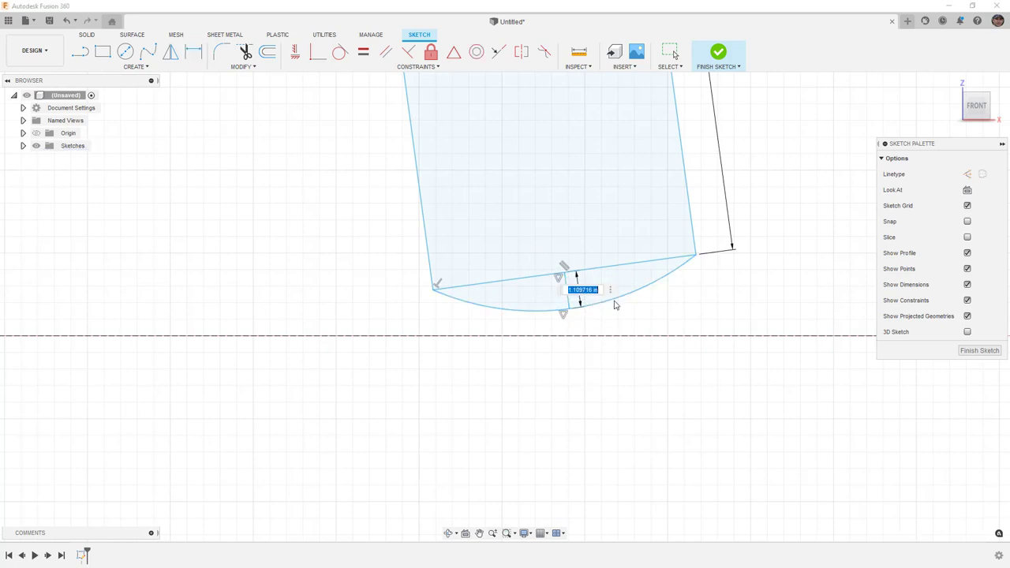
{"action": "type", "text": "0.5"}
{"action": "key", "text": "Return"}
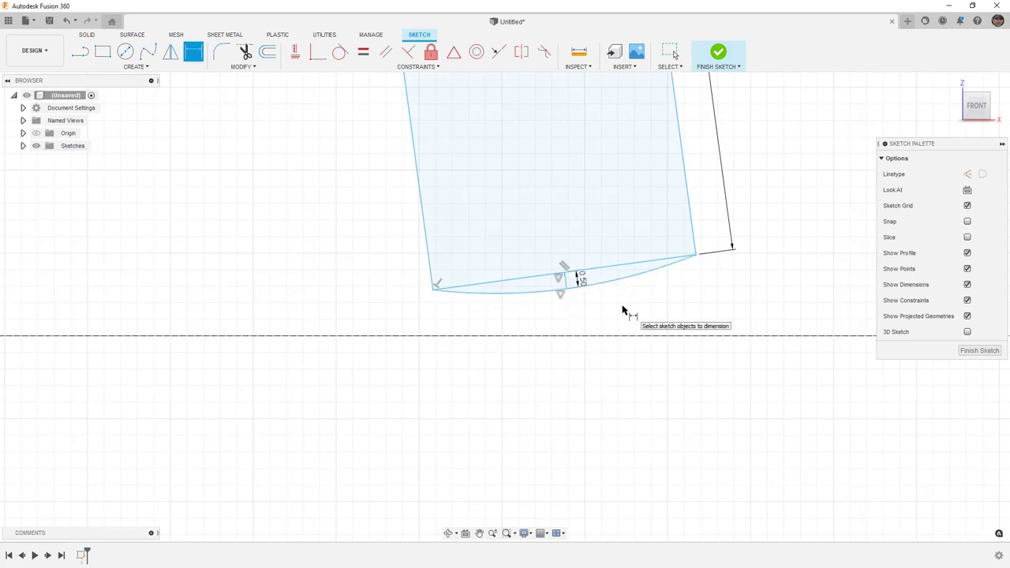
{"action": "scroll", "coordinate": [567, 288], "scroll_direction": "up", "scroll_amount": 3}
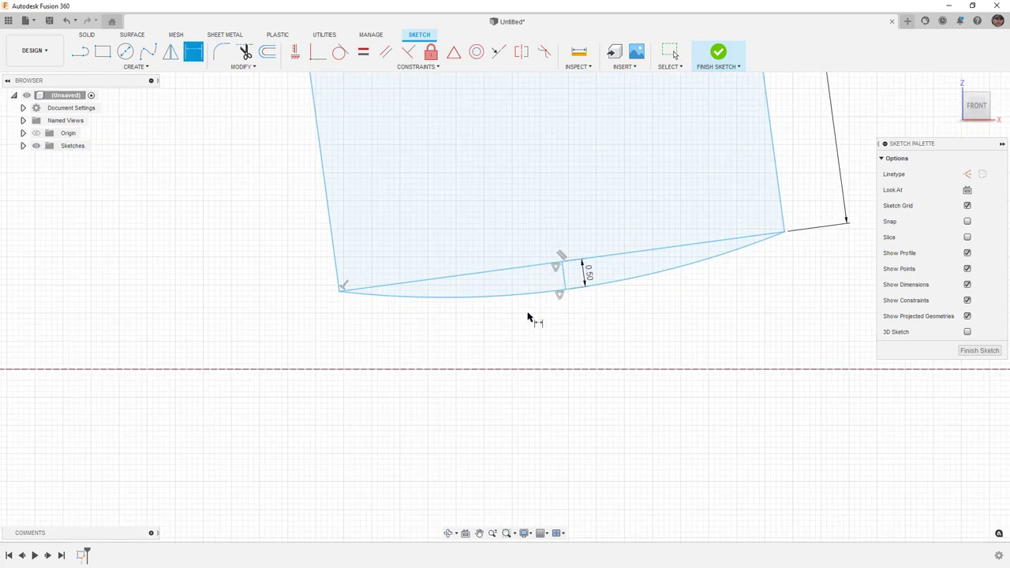
{"action": "scroll", "coordinate": [545, 327], "scroll_direction": "down", "scroll_amount": 5}
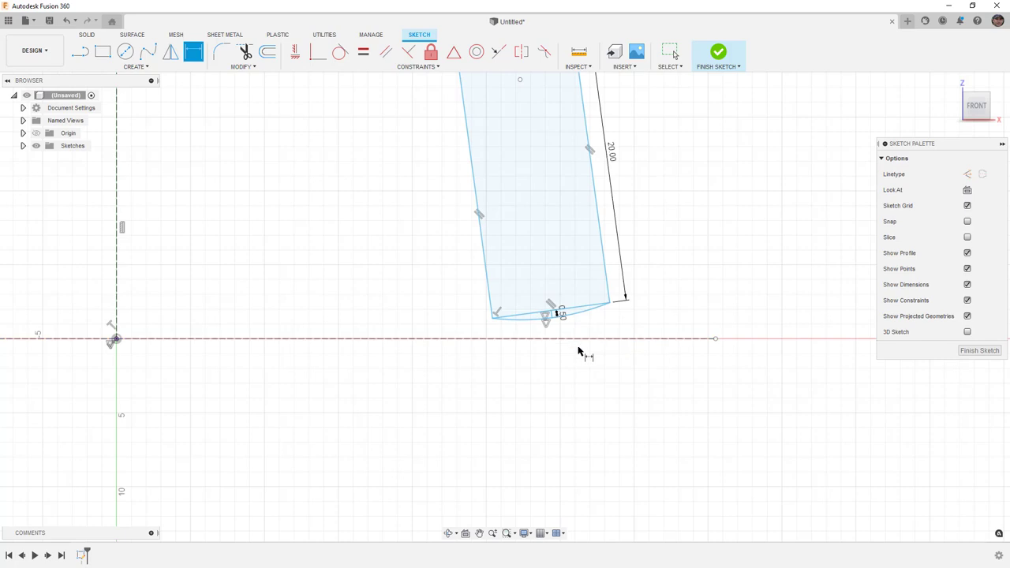
{"action": "scroll", "coordinate": [584, 363], "scroll_direction": "down", "scroll_amount": 1}
{"action": "scroll", "coordinate": [584, 363], "scroll_direction": "down", "scroll_amount": 2}
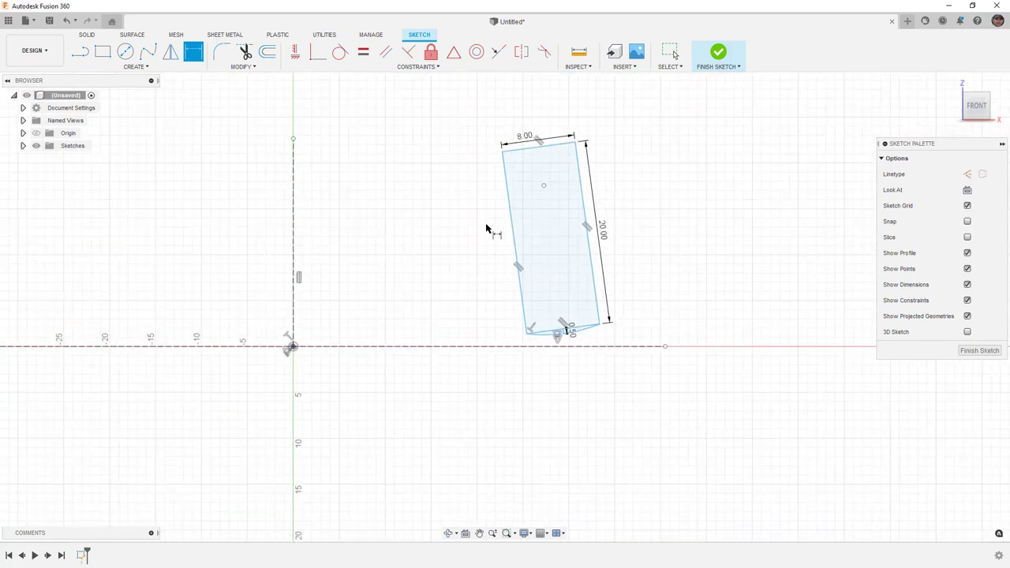
Step: Shift the tilted rectangle slightly away from the vertical axis by moving the bottom arc's center point
{"action": "scroll", "coordinate": [483, 226], "scroll_direction": "up", "scroll_amount": 1}
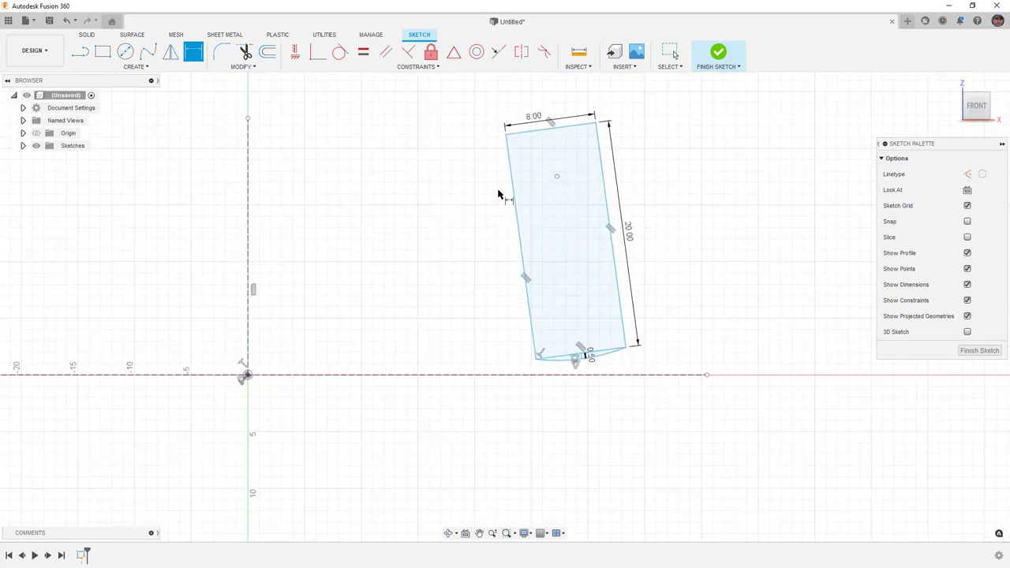
{"action": "key", "text": "Escape"}
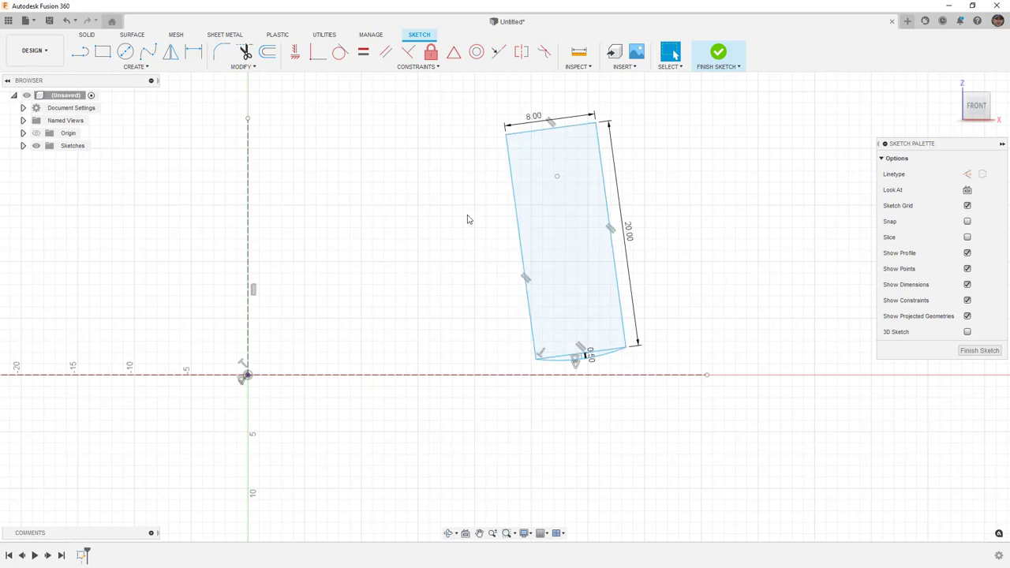
{"action": "left_click_drag", "start_coordinate": [557, 180], "coordinate": [573, 178]}
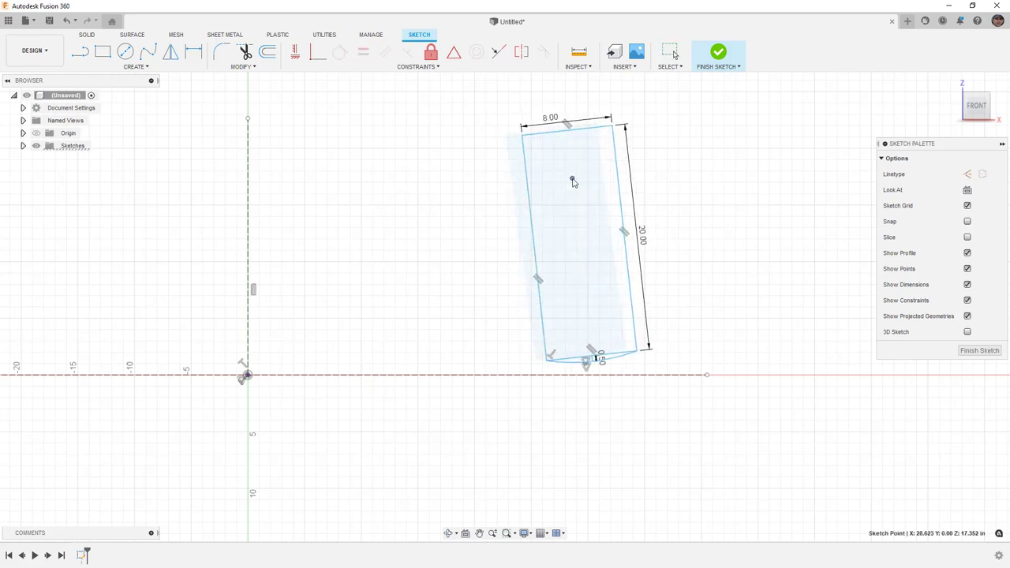
{"action": "left_click", "coordinate": [517, 257]}
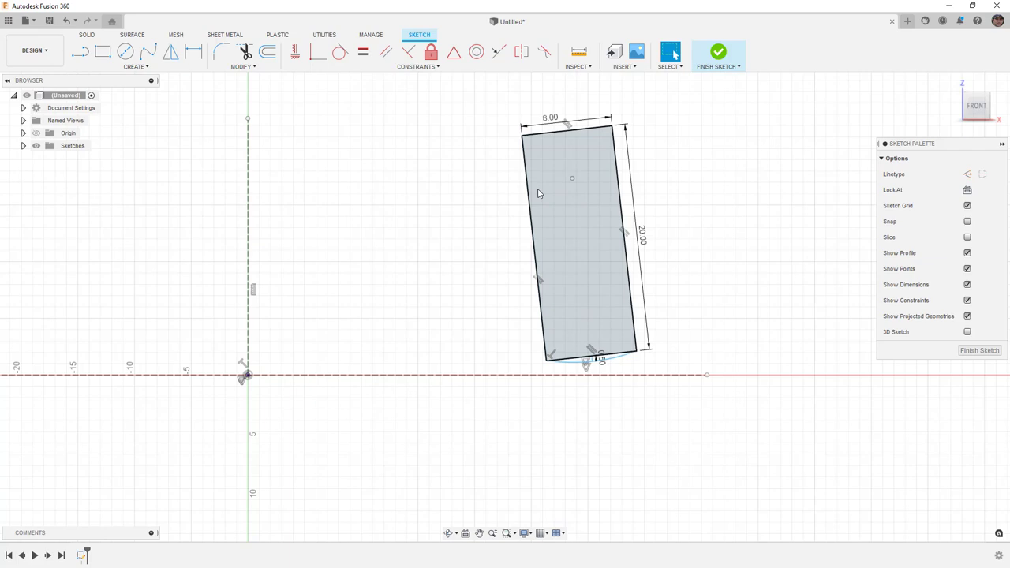
{"action": "left_click", "coordinate": [597, 230]}
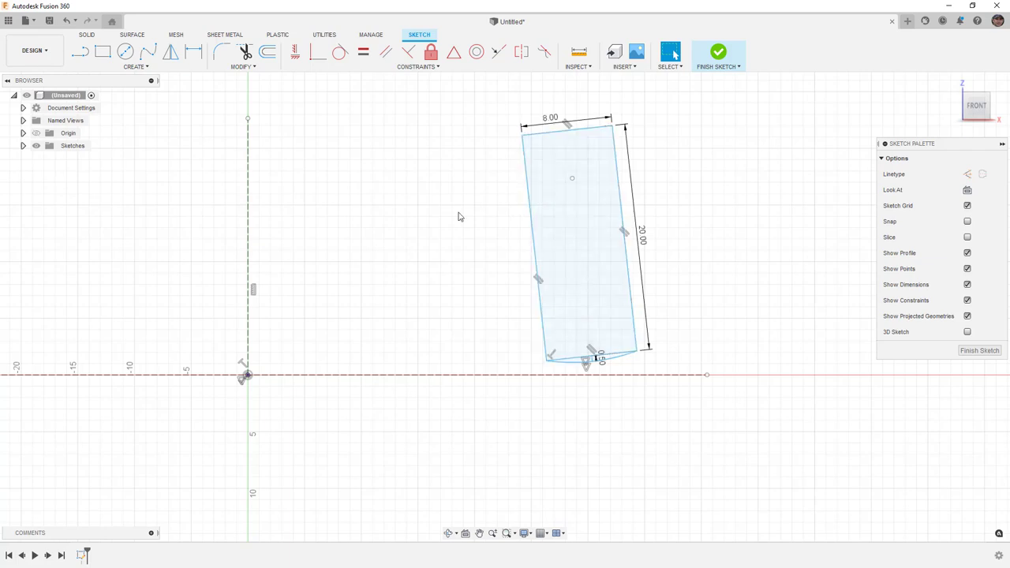
Step: Place two sketch points: one just inside the rectangle's left edge in its upper half, one on that edge in its lower half
{"action": "left_click", "coordinate": [184, 68]}
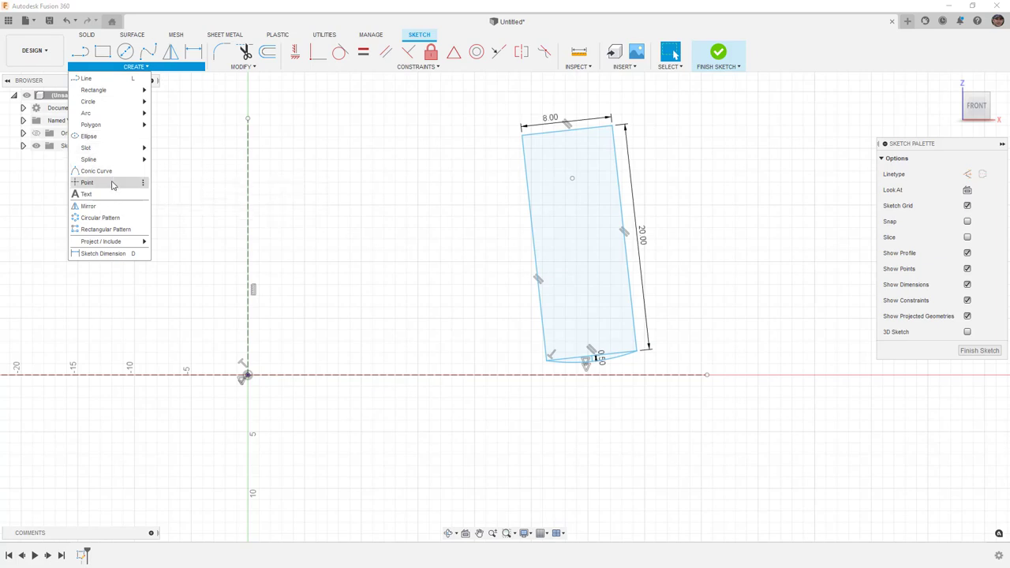
{"action": "left_click", "coordinate": [140, 182]}
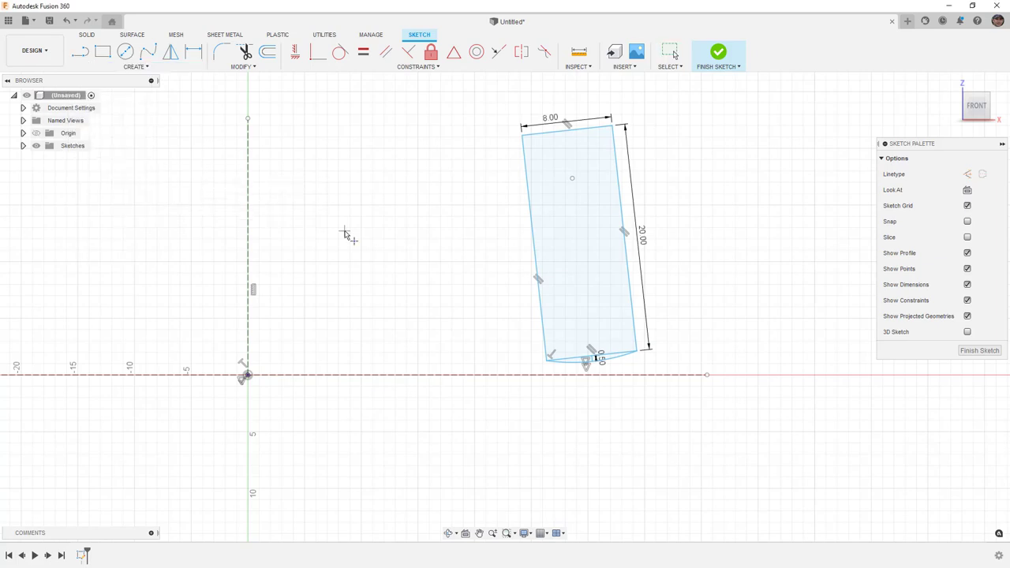
{"action": "left_click", "coordinate": [533, 180]}
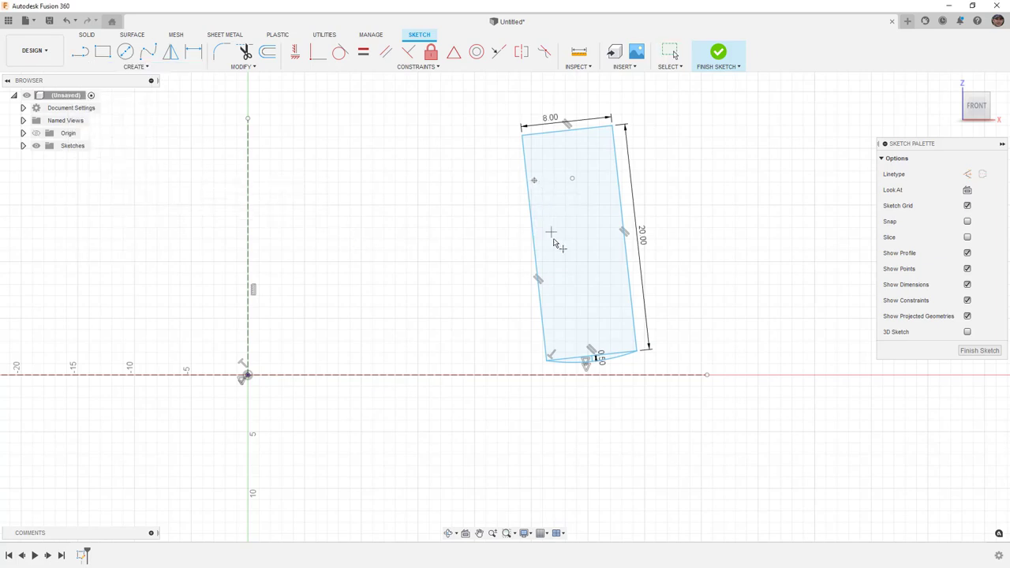
{"action": "left_click", "coordinate": [540, 307]}
Step: Draw a line across the rectangle between the midpoints of its two long edges
{"action": "key", "text": "l"}
{"action": "left_click", "coordinate": [536, 252]}
{"action": "left_click", "coordinate": [620, 240]}
{"action": "key", "text": "Escape"}
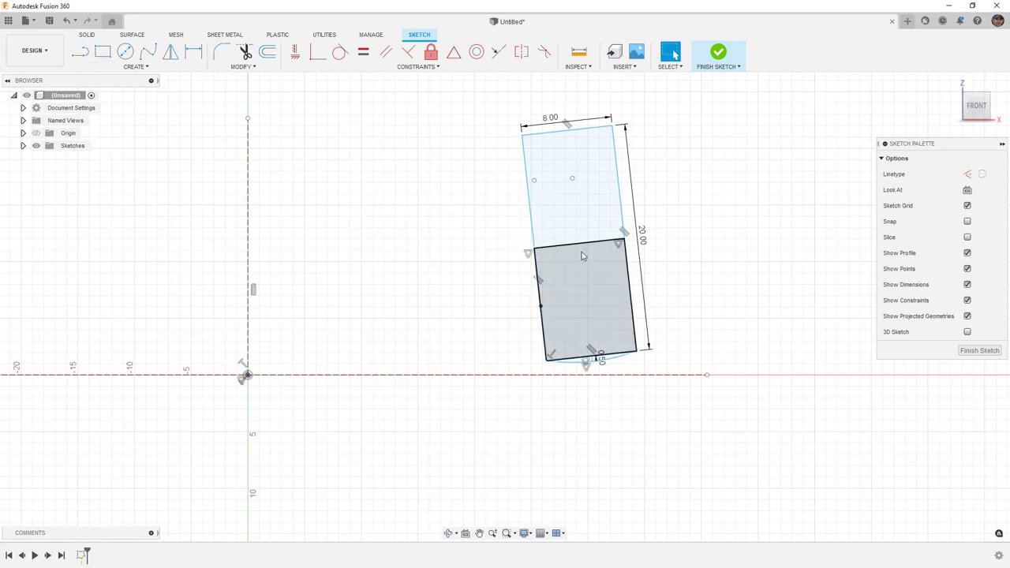
Step: Convert the line across the rectangle's middle and the rectangle's straight bottom edge to construction lines
{"action": "left_click", "coordinate": [580, 245]}
{"action": "key", "text": "x"}
{"action": "left_click", "coordinate": [612, 353]}
{"action": "key", "text": "x"}
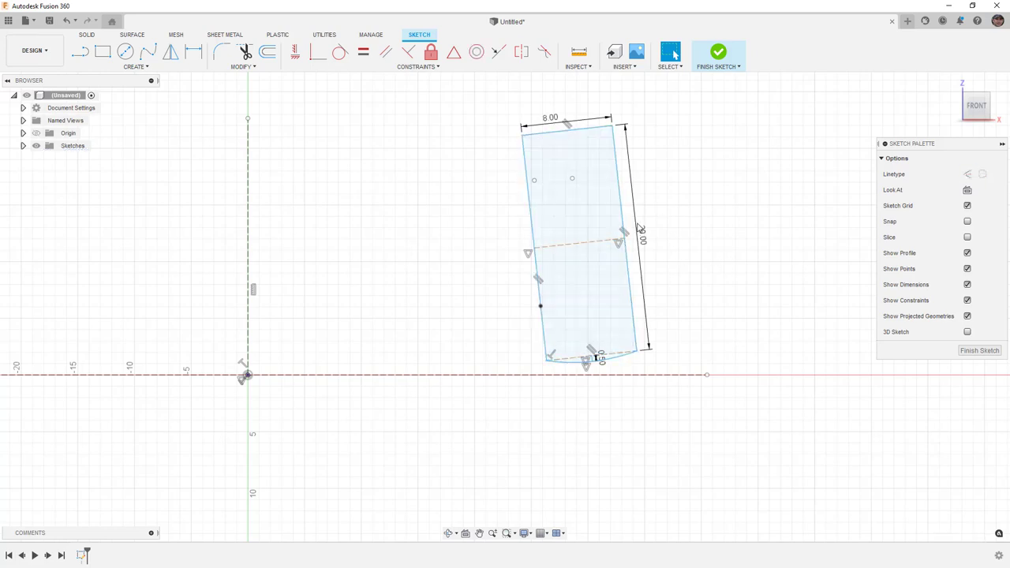
{"action": "scroll", "coordinate": [642, 229], "scroll_direction": "up", "scroll_amount": 2}
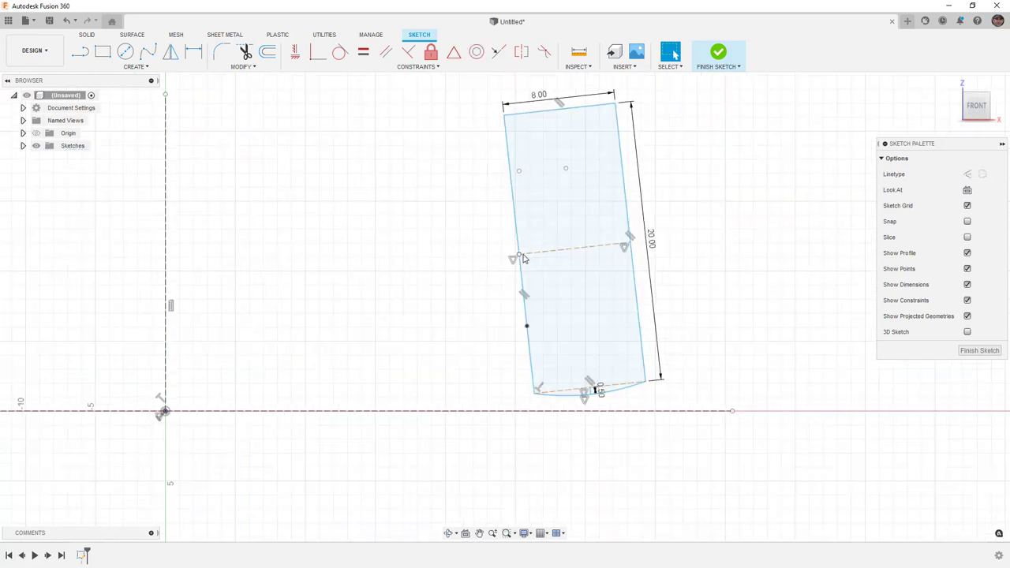
{"action": "key", "text": "d"}
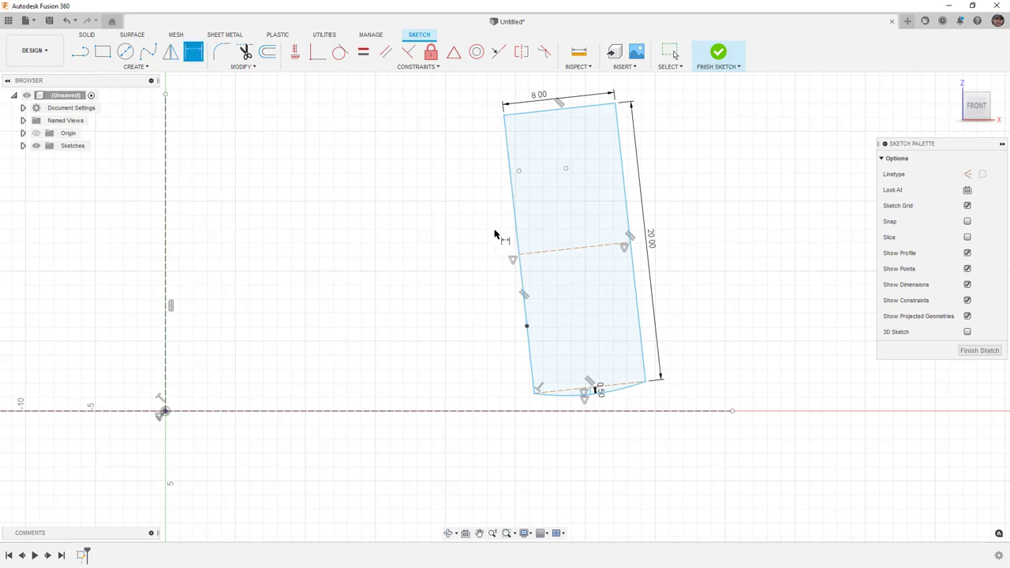
{"action": "left_click", "coordinate": [519, 254]}
{"action": "left_click", "coordinate": [519, 171]}
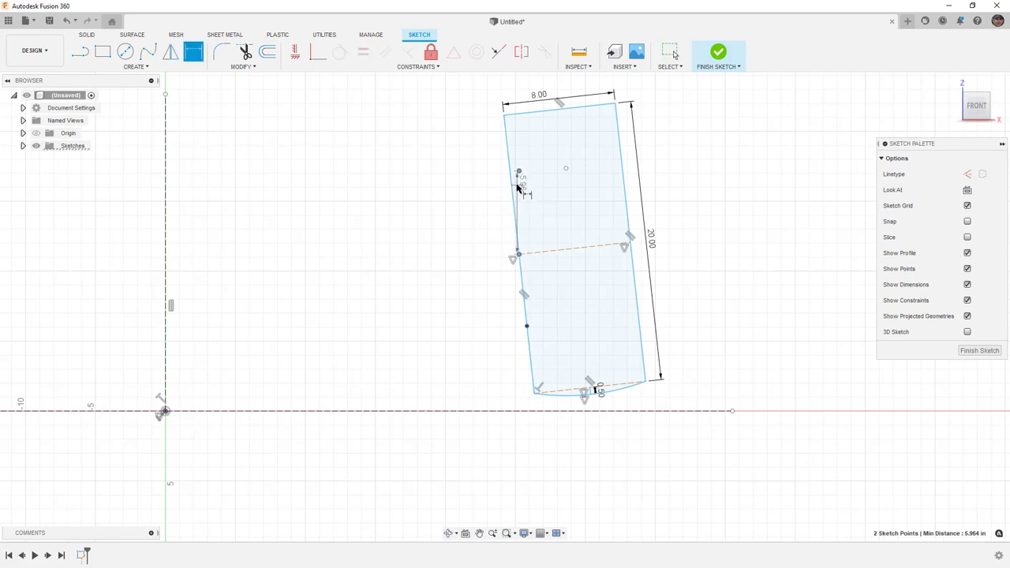
{"action": "scroll", "coordinate": [505, 173], "scroll_direction": "up", "scroll_amount": 5}
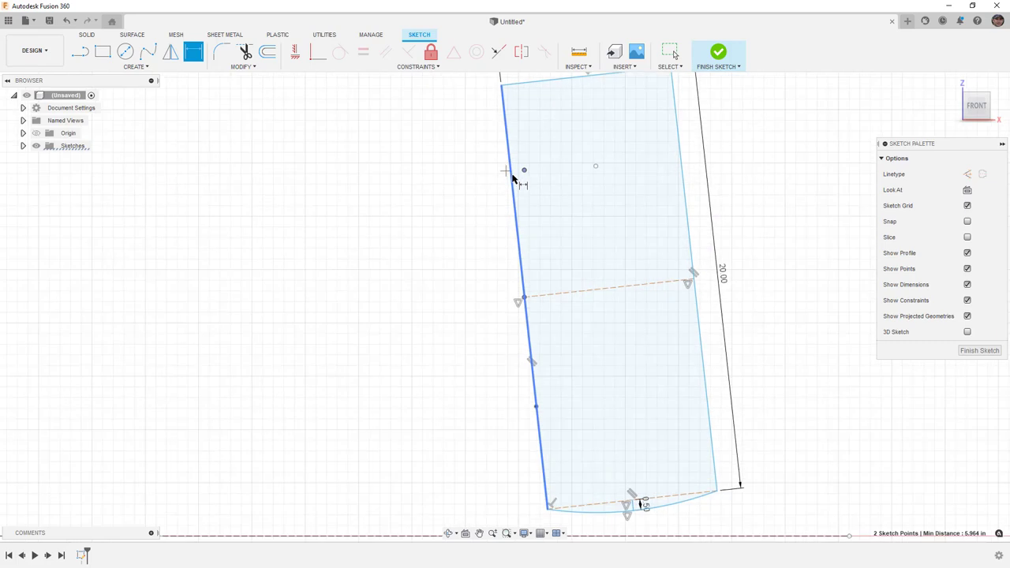
{"action": "right_click", "coordinate": [485, 178]}
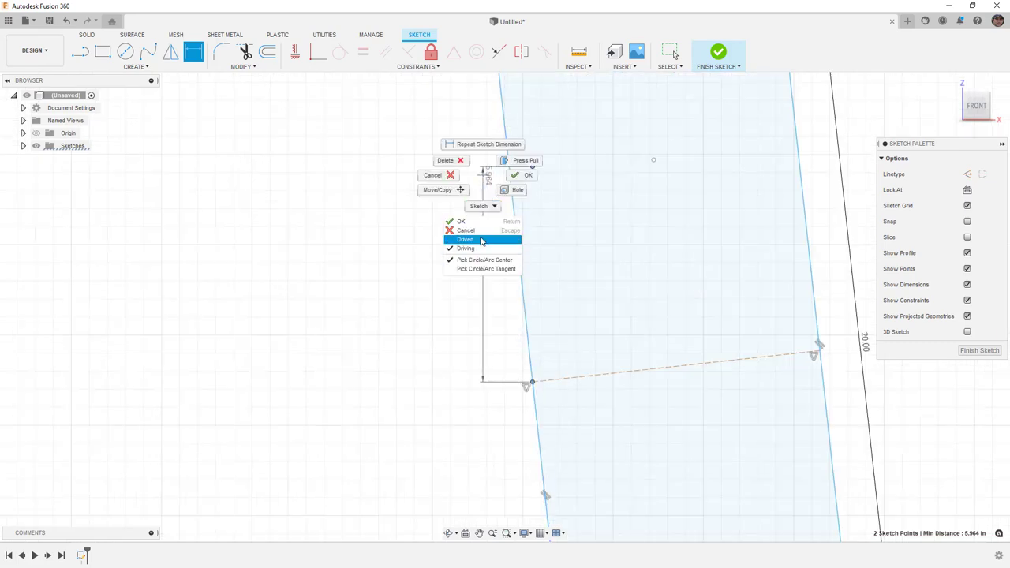
{"action": "key", "text": "Escape"}
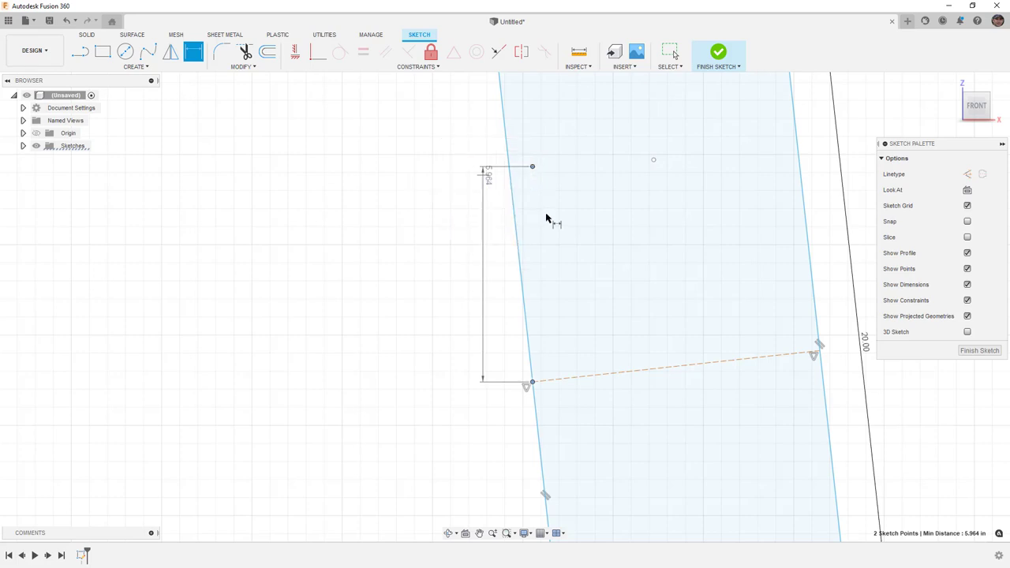
{"action": "key", "text": "Escape"}
{"action": "key", "text": "Escape"}
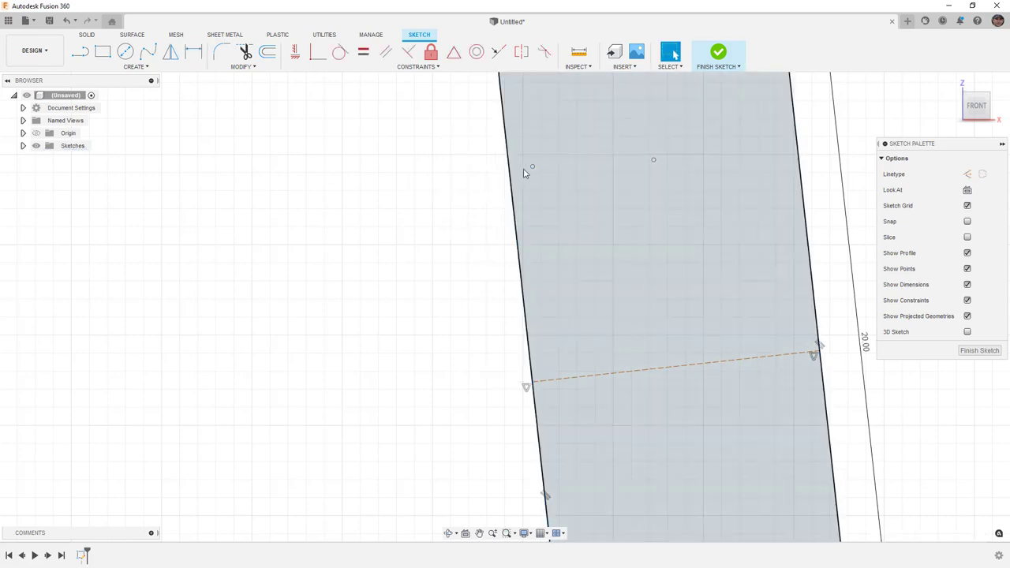
Step: Draw a short line about 0.65 in long from the upper inner point perpendicular to the rectangle's left edge
{"action": "key", "text": "l"}
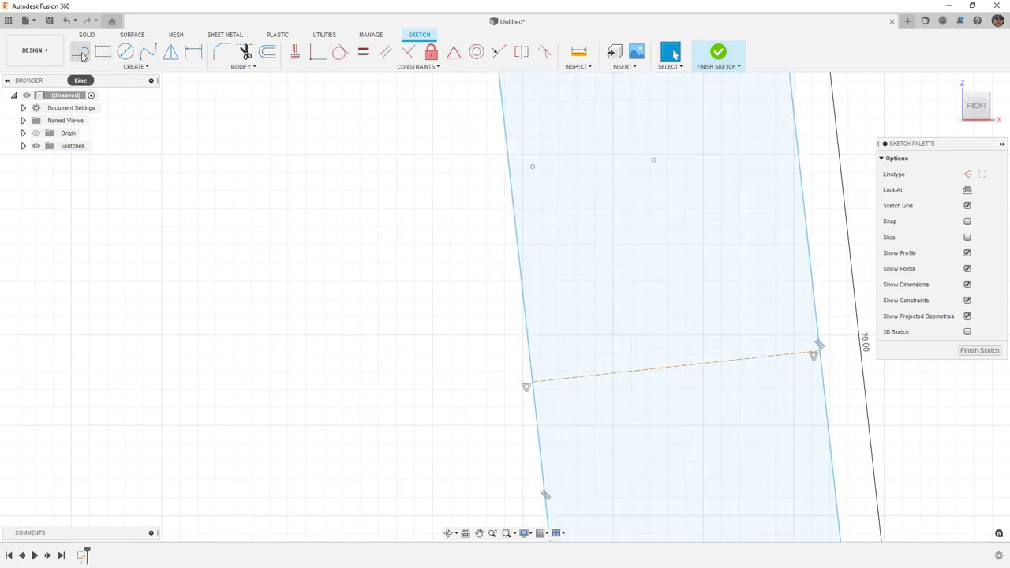
{"action": "left_click", "coordinate": [532, 168]}
{"action": "scroll", "coordinate": [531, 169], "scroll_direction": "up", "scroll_amount": 3}
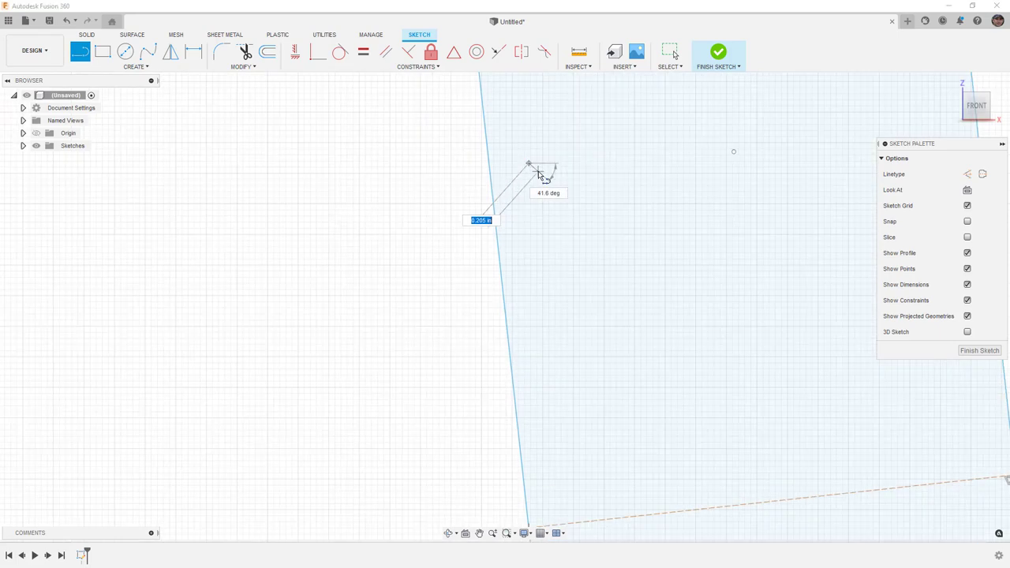
{"action": "left_click", "coordinate": [491, 169]}
{"action": "key", "text": "Escape"}
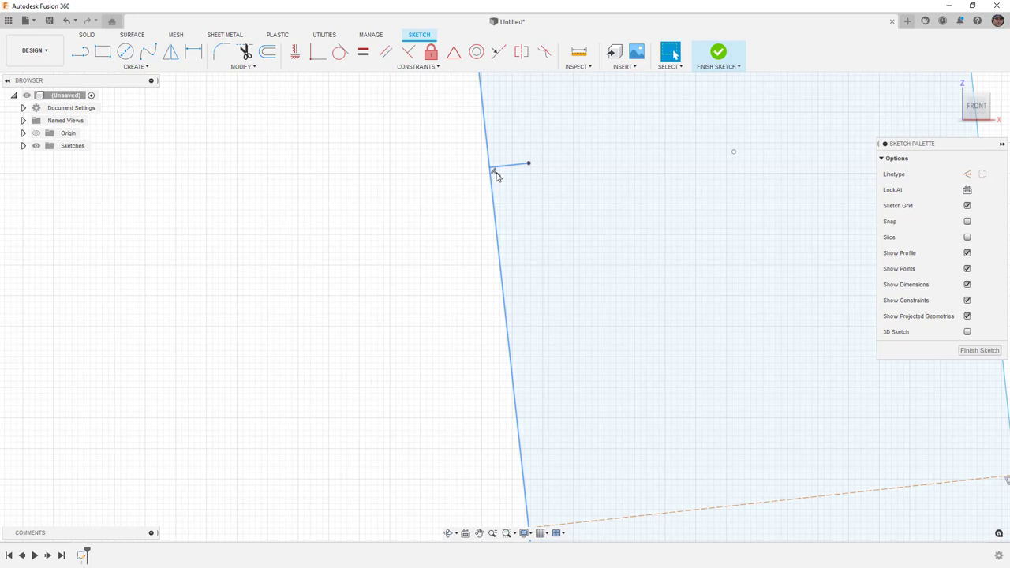
Step: Make the short line at the upper point a construction line and give it an aligned dimension of 0.675 in
{"action": "left_click", "coordinate": [505, 167]}
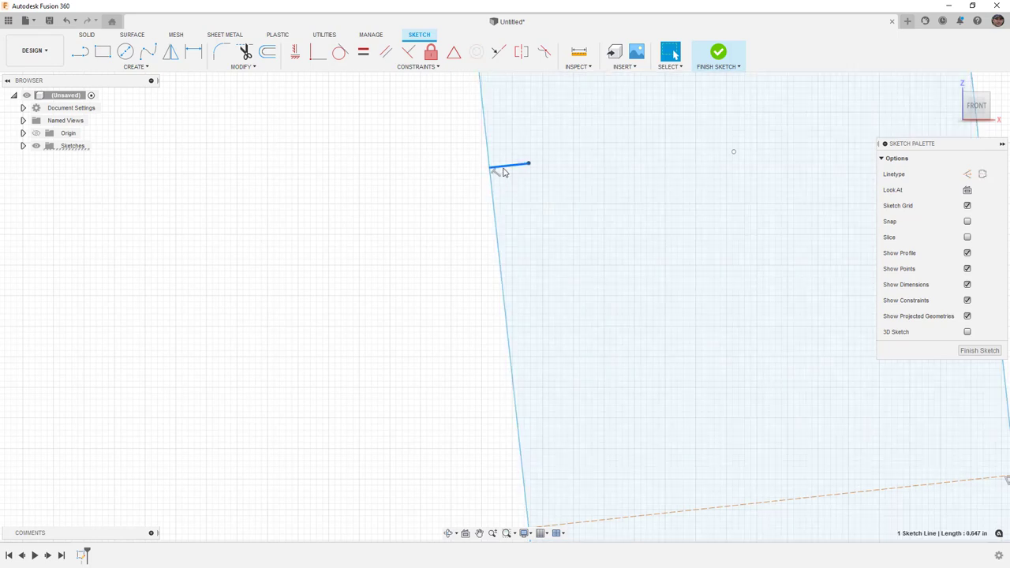
{"action": "key", "text": "d"}
{"action": "left_click", "coordinate": [511, 164]}
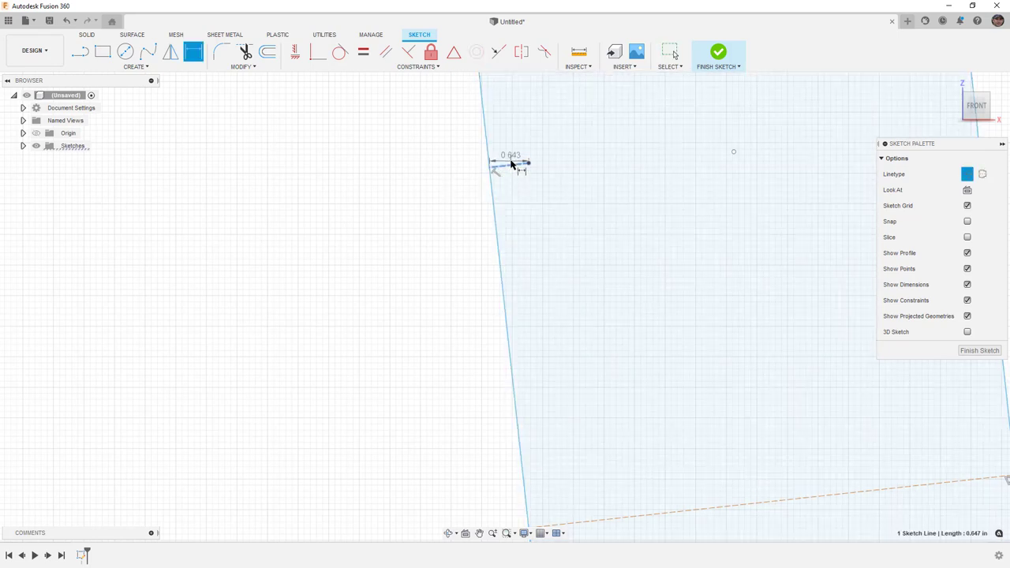
{"action": "right_click", "coordinate": [507, 155]}
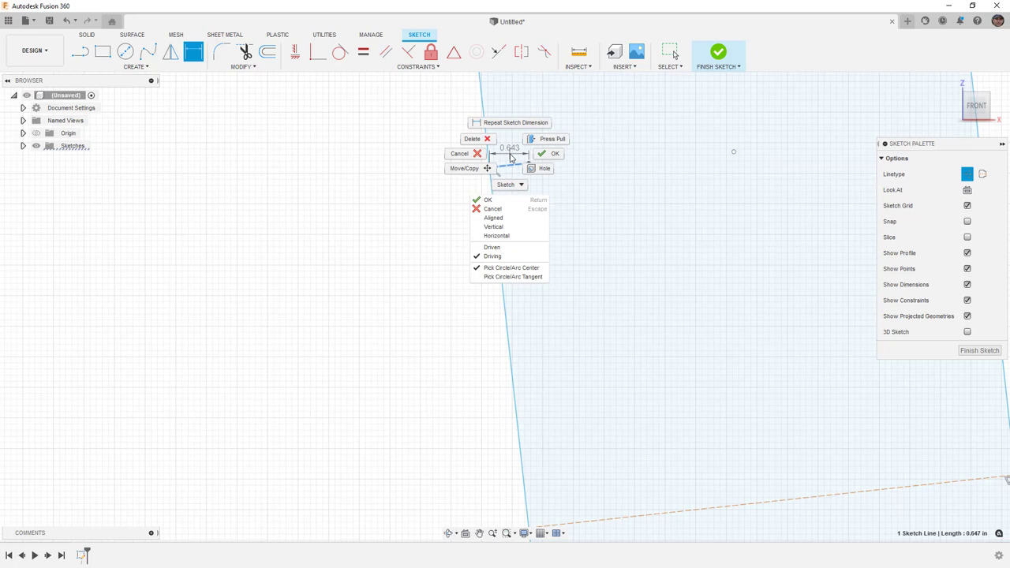
{"action": "left_click", "coordinate": [494, 218]}
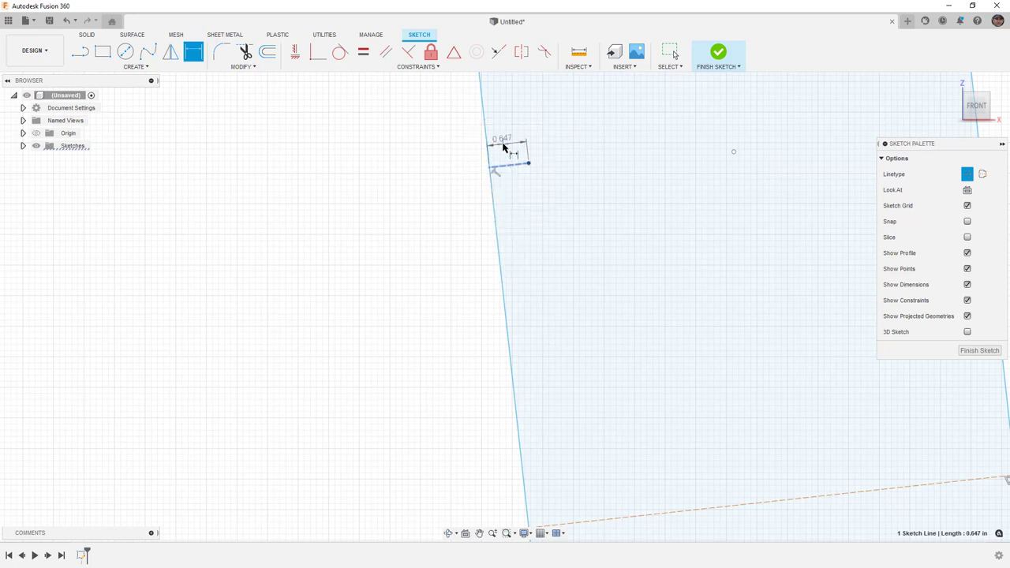
{"action": "left_click", "coordinate": [505, 147]}
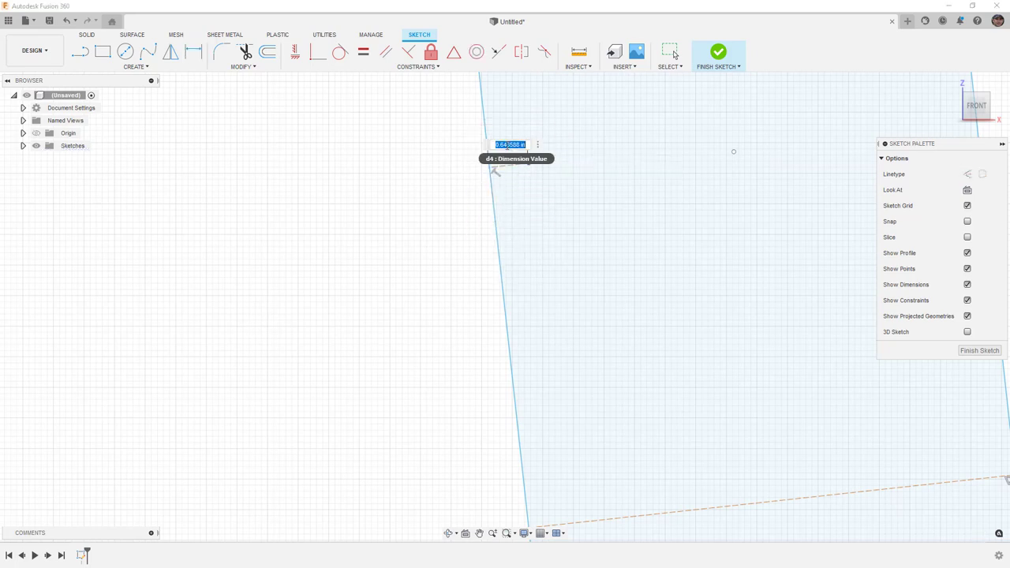
{"action": "key", "text": "BackSpace"}
{"action": "type", "text": ".675"}
{"action": "key", "text": "Return"}
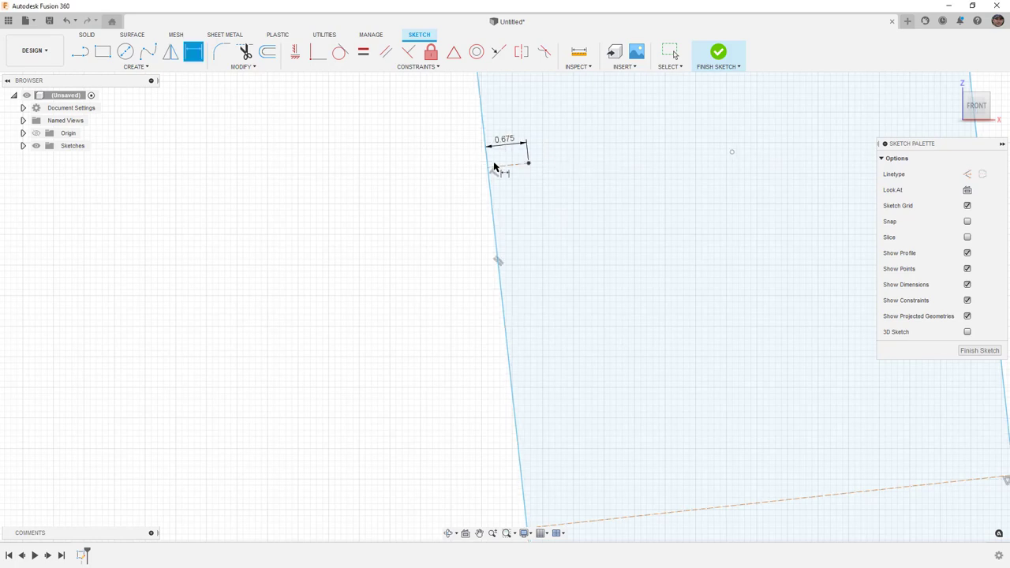
Step: Dimension the distance between the short upper construction line and the rectangle's middle line at 6 in
{"action": "left_click", "coordinate": [502, 167]}
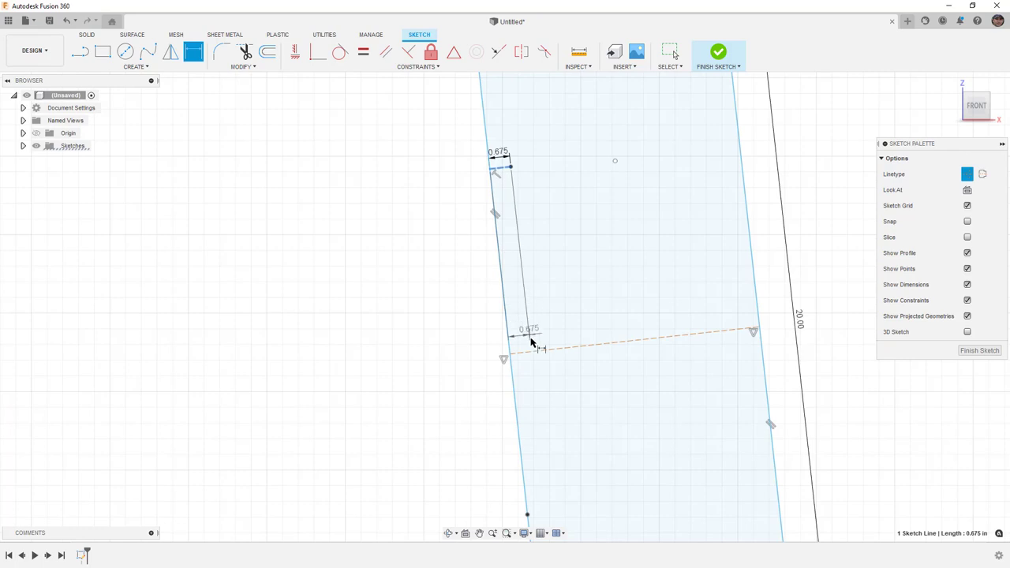
{"action": "left_click", "coordinate": [533, 350]}
{"action": "left_click", "coordinate": [514, 254]}
{"action": "type", "text": "6"}
{"action": "key", "text": "Return"}
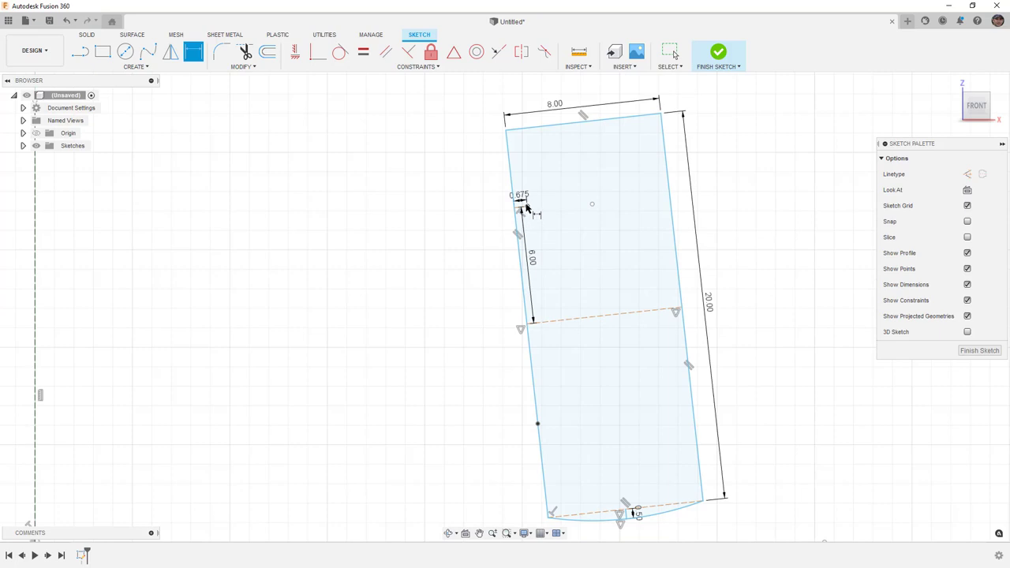
Step: Dimension the lower point on the rectangle's left edge at 6 in from the middle construction line
{"action": "mouse_move", "coordinate": [554, 314]}
{"action": "middle_mouse_down"}
{"action": "mouse_move", "coordinate": [532, 248]}
{"action": "mouse_move", "coordinate": [532, 260]}
{"action": "middle_mouse_up"}
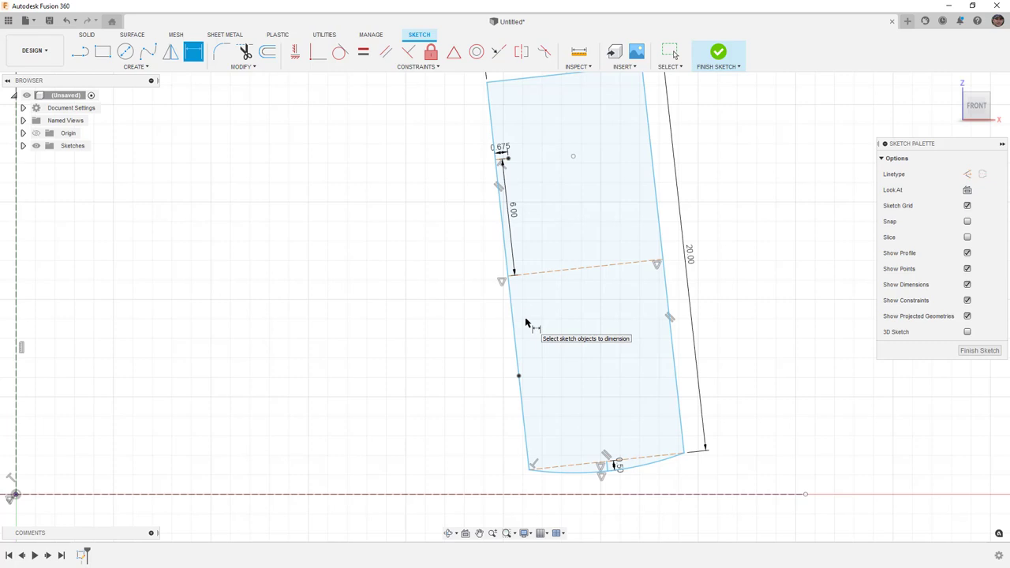
{"action": "scroll", "coordinate": [534, 380], "scroll_direction": "up", "scroll_amount": 1}
{"action": "left_click", "coordinate": [519, 378]}
{"action": "left_click", "coordinate": [499, 270]}
{"action": "left_click", "coordinate": [501, 309]}
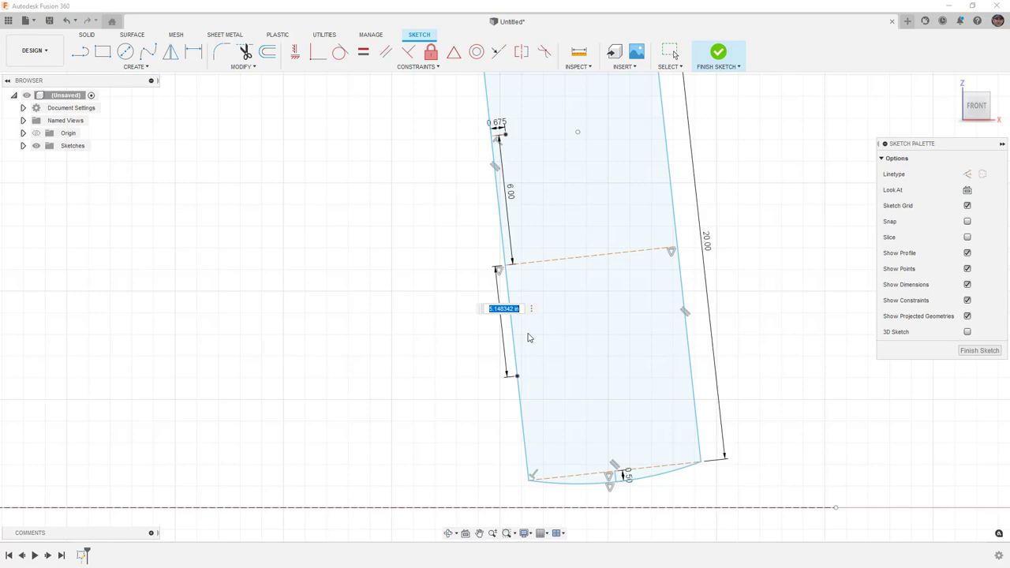
{"action": "type", "text": "6"}
{"action": "key", "text": "Return"}
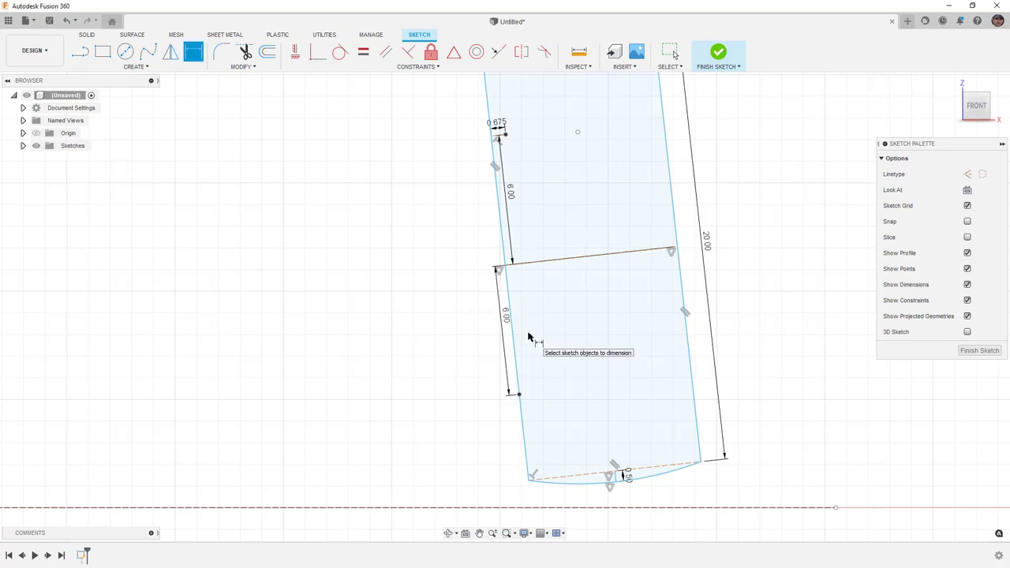
Step: Reposition the dimensions inside the rectangle for readability and nudge the rectangle by its upper-left corner
{"action": "key", "text": "Escape"}
{"action": "left_click_drag", "start_coordinate": [506, 319], "coordinate": [550, 312]}
{"action": "left_click_drag", "start_coordinate": [708, 241], "coordinate": [641, 252]}
{"action": "scroll", "coordinate": [641, 252], "scroll_direction": "down", "scroll_amount": 4}
{"action": "left_click_drag", "start_coordinate": [586, 132], "coordinate": [595, 193]}
{"action": "mouse_move", "coordinate": [548, 150]}
{"action": "left_mouse_down"}
{"action": "mouse_move", "coordinate": [527, 146]}
{"action": "mouse_move", "coordinate": [602, 152]}
{"action": "mouse_move", "coordinate": [498, 152]}
{"action": "mouse_move", "coordinate": [543, 150]}
{"action": "left_mouse_up"}
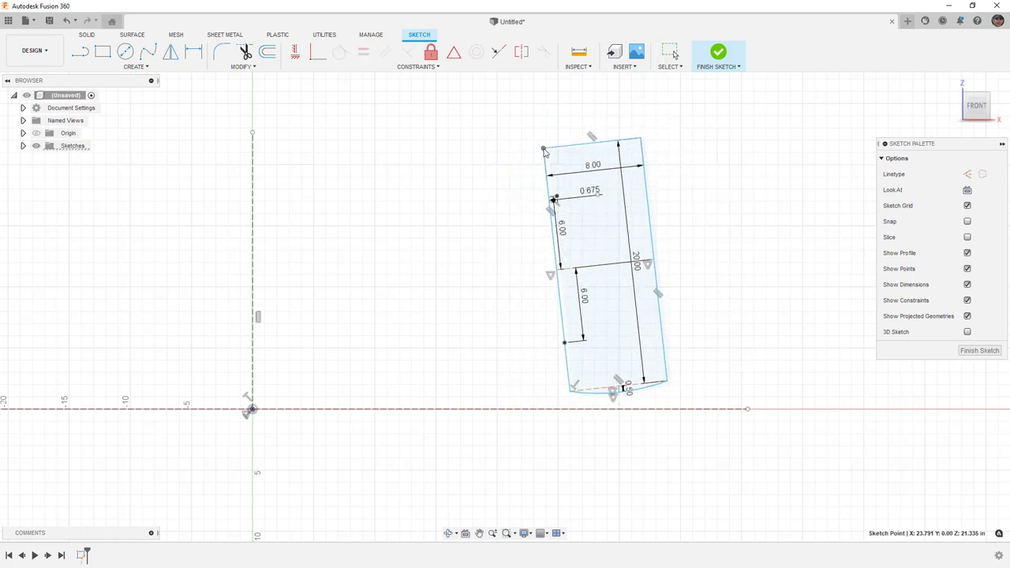
{"action": "scroll", "coordinate": [538, 338], "scroll_direction": "up", "scroll_amount": 1}
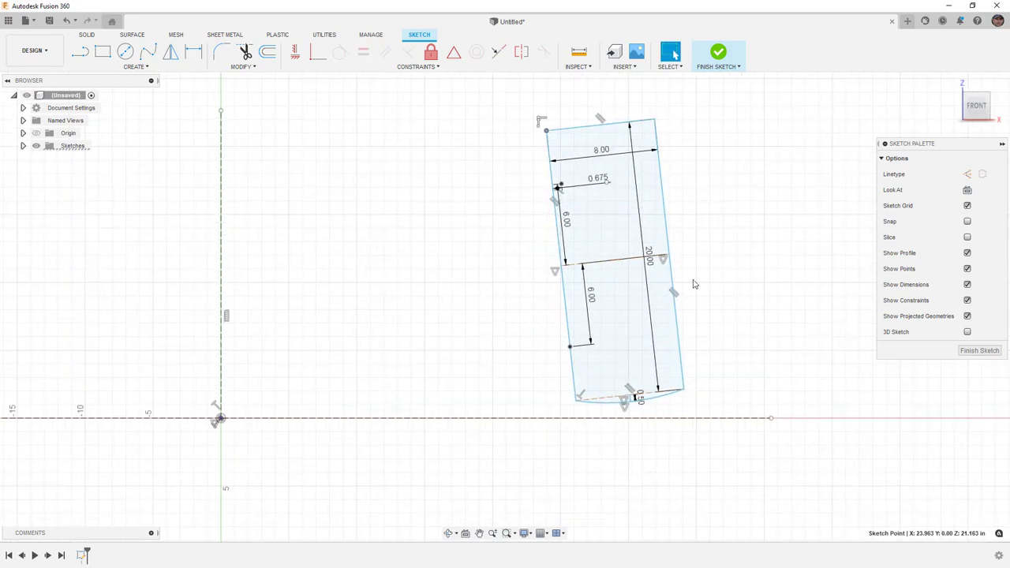
Step: Toggle the sketch's constraint and dimension display off and back on
{"action": "left_click", "coordinate": [968, 300]}
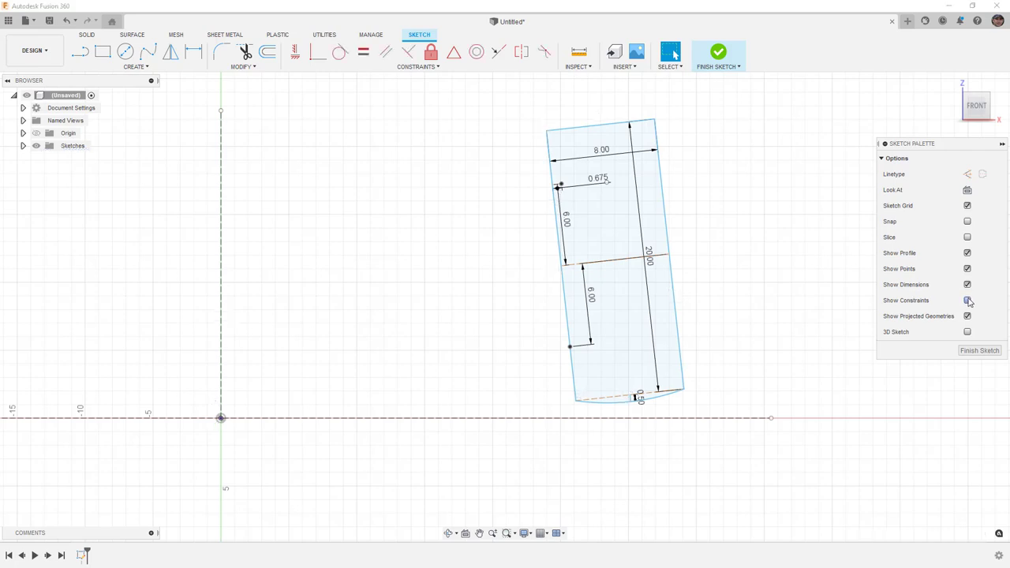
{"action": "left_click", "coordinate": [968, 301]}
{"action": "left_click", "coordinate": [968, 286]}
{"action": "left_click", "coordinate": [968, 285]}
{"action": "left_click", "coordinate": [968, 301]}
{"action": "left_click", "coordinate": [968, 301]}
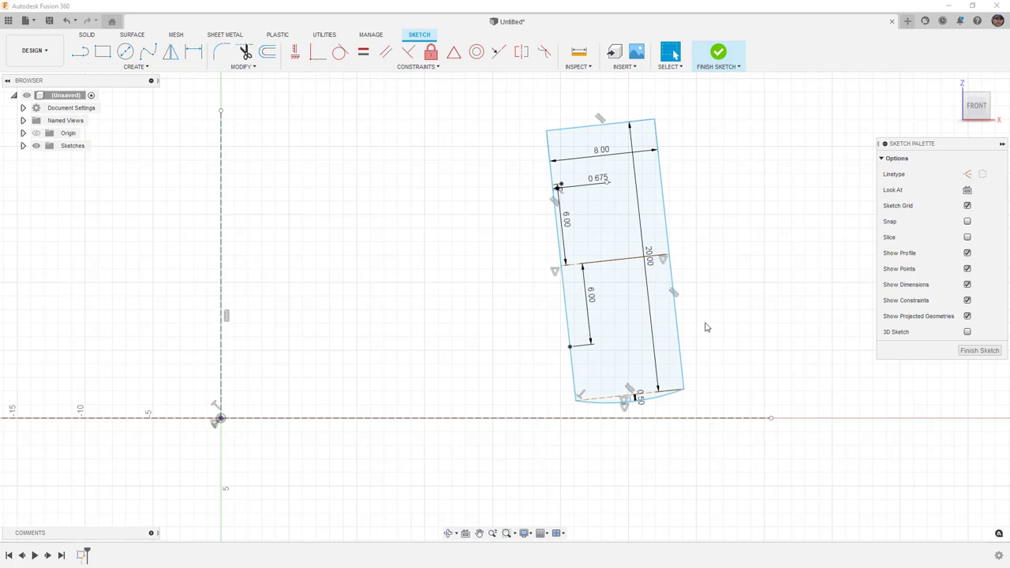
{"action": "scroll", "coordinate": [529, 368], "scroll_direction": "down", "scroll_amount": 3}
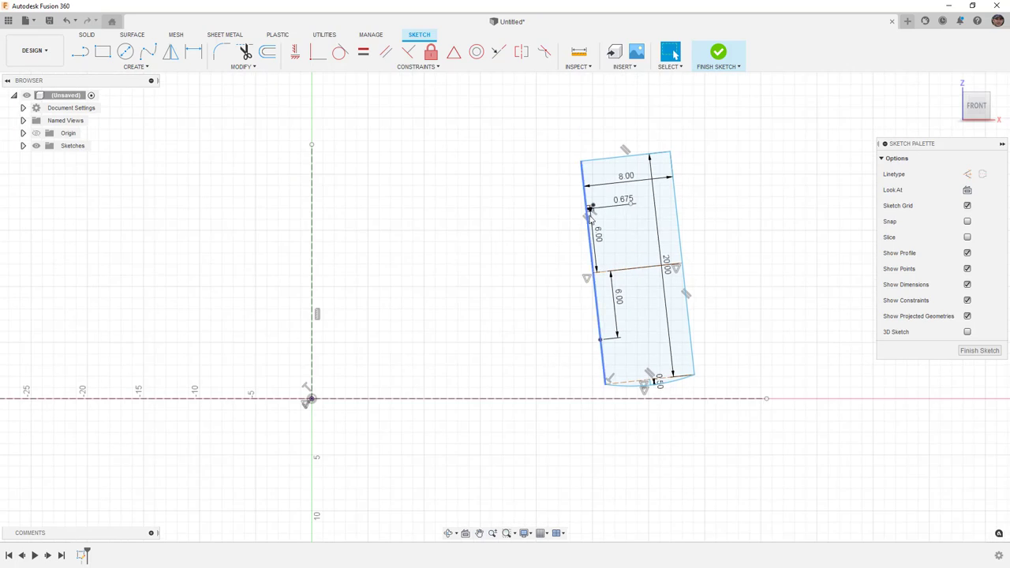
{"action": "left_click", "coordinate": [612, 374]}
{"action": "left_click", "coordinate": [614, 384]}
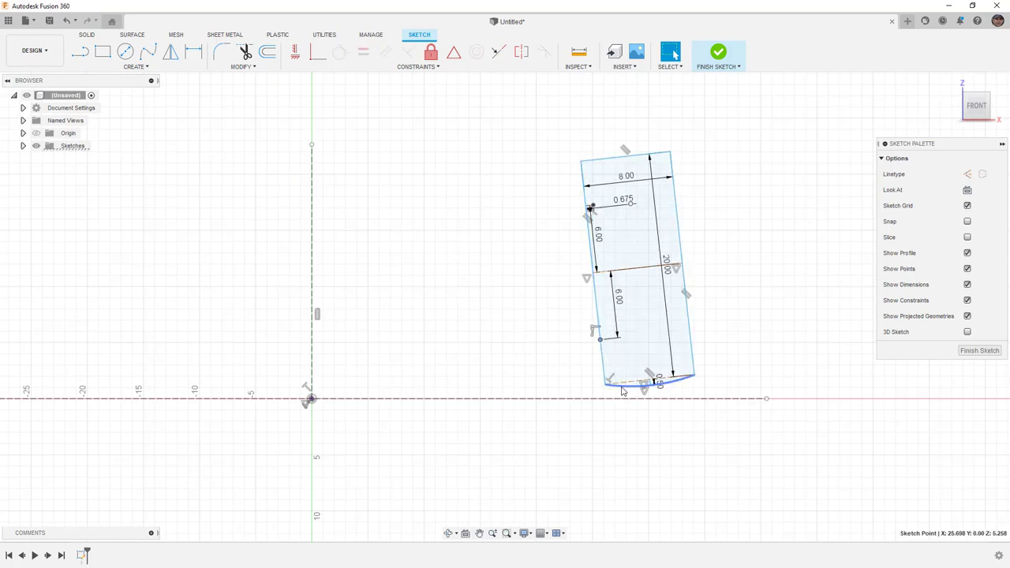
{"action": "left_click", "coordinate": [521, 375]}
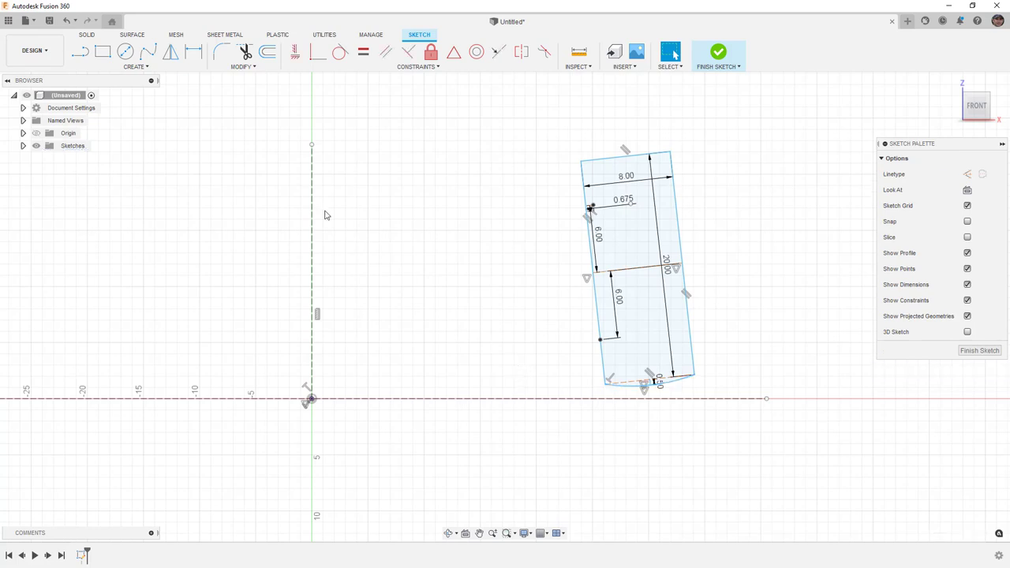
Step: Draw a closed trapezoid across the vertical construction axis with the Line tool, making its upper edge longer than its lower edge
{"action": "left_click", "coordinate": [85, 57]}
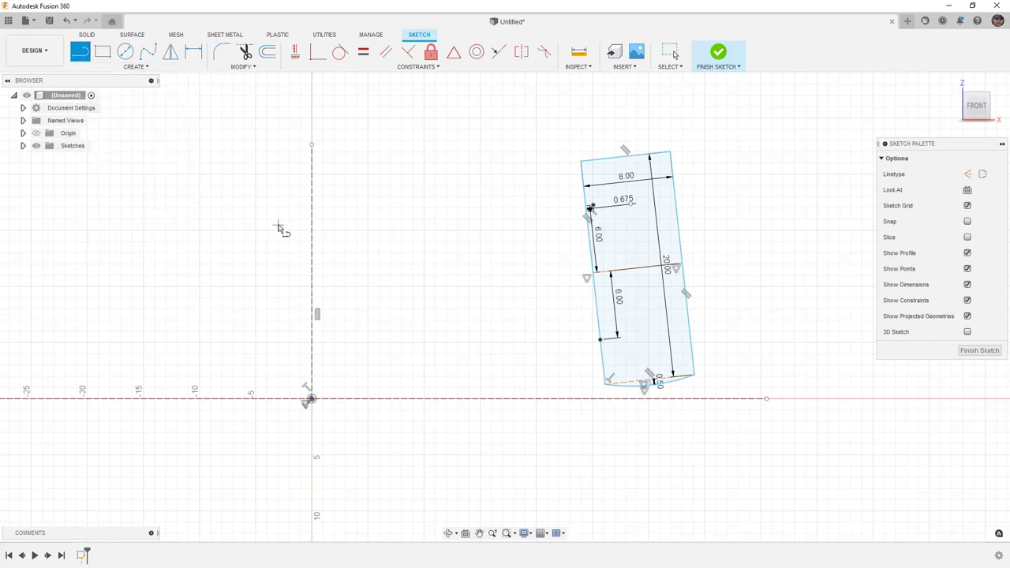
{"action": "left_click", "coordinate": [242, 224]}
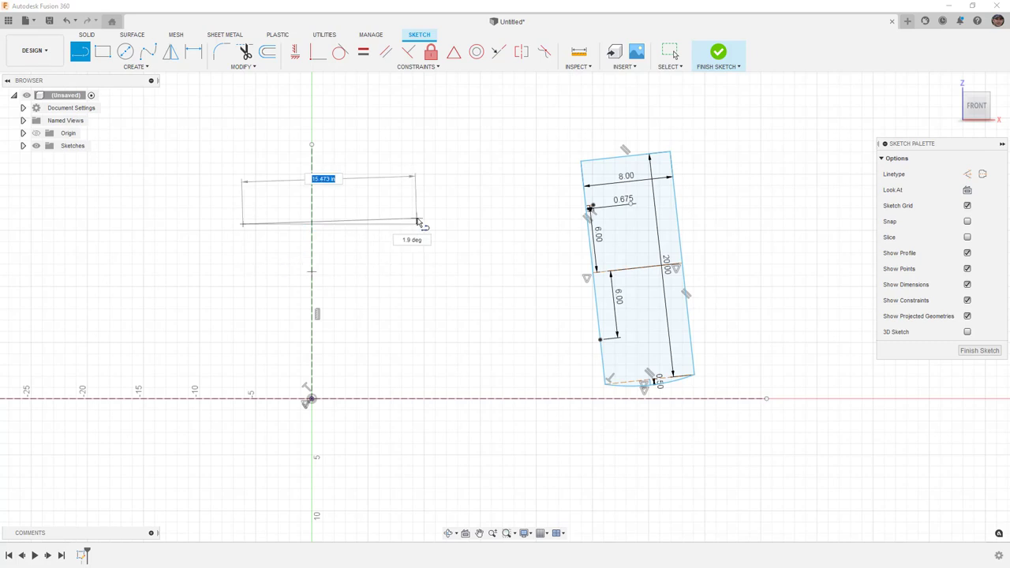
{"action": "left_click", "coordinate": [423, 224]}
{"action": "left_click", "coordinate": [397, 302]}
{"action": "left_click", "coordinate": [247, 302]}
{"action": "left_click", "coordinate": [213, 225]}
{"action": "key", "text": "Escape"}
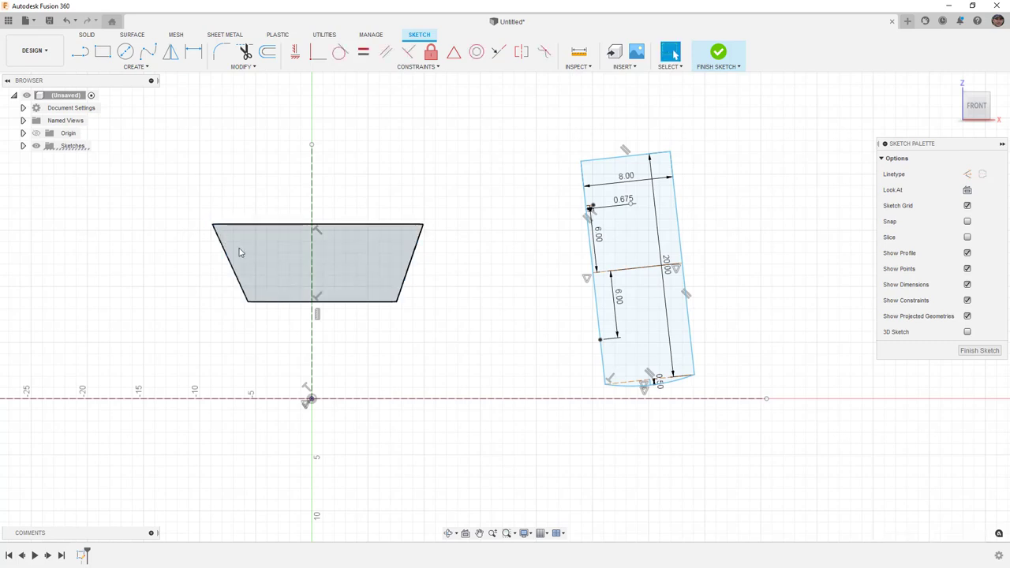
Step: Delete the perpendicular constraints that tie the trapezoid's upper and lower edges to the vertical construction axis
{"action": "left_click", "coordinate": [293, 224]}
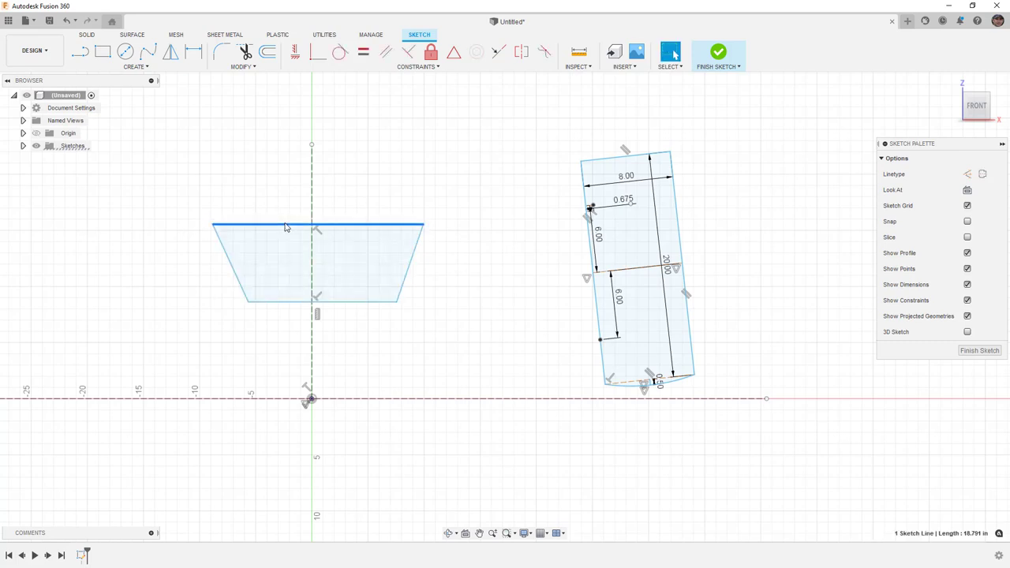
{"action": "left_click", "coordinate": [318, 299]}
{"action": "left_click", "coordinate": [318, 299]}
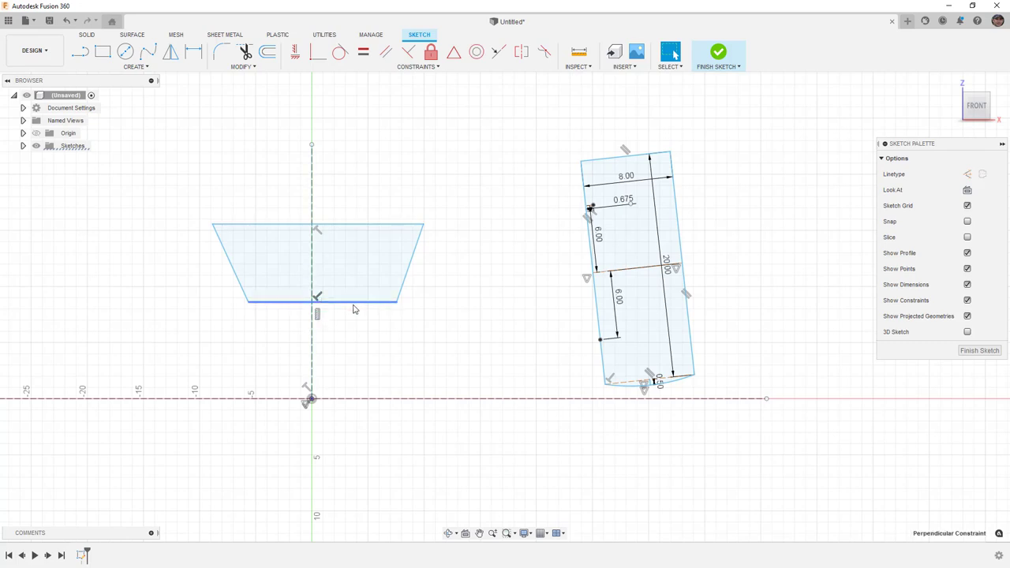
{"action": "key", "text": "Delete"}
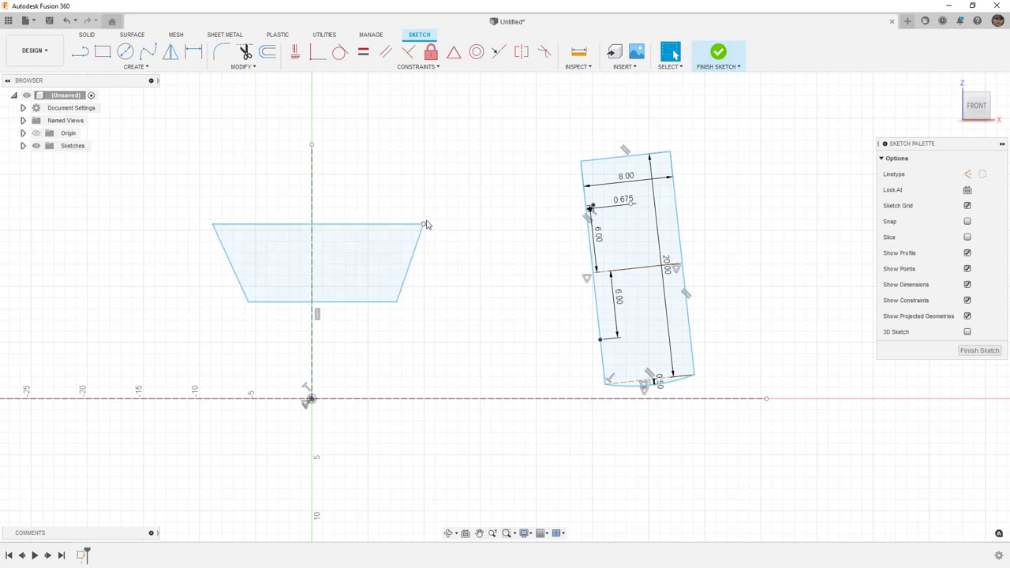
Step: Reshape the trapezoid by pulling both upper corners outward and raising the lower-right corner so that its edges slope
{"action": "left_click_drag", "start_coordinate": [424, 224], "coordinate": [453, 199]}
{"action": "left_click_drag", "start_coordinate": [213, 224], "coordinate": [193, 222]}
{"action": "left_click_drag", "start_coordinate": [398, 301], "coordinate": [407, 285]}
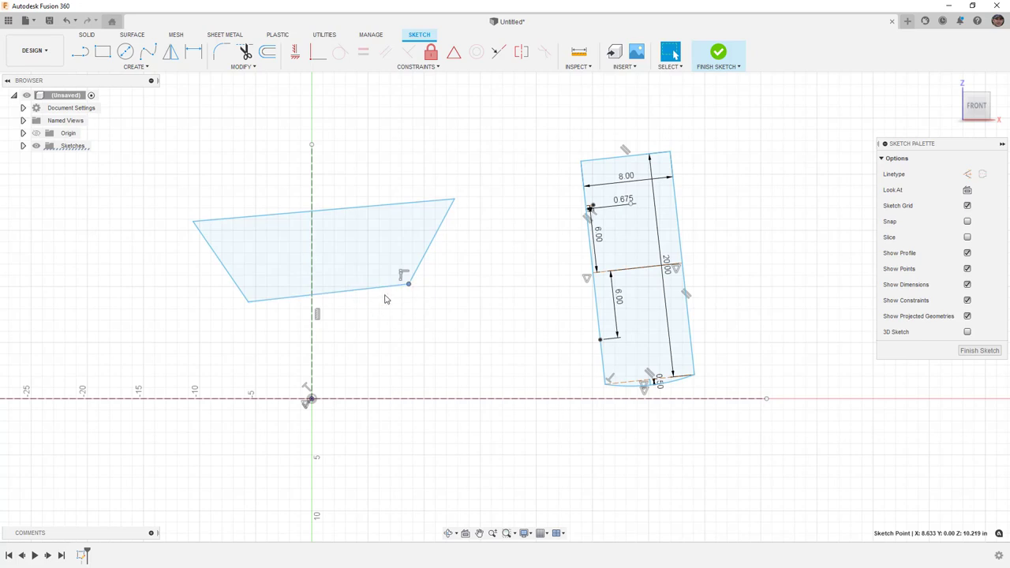
Step: Constrain the trapezoid's upper and lower edges to be parallel and its two slanted sides to be equal in length
{"action": "left_click", "coordinate": [385, 287]}
{"action": "left_click", "coordinate": [366, 211], "text": "ctrl"}
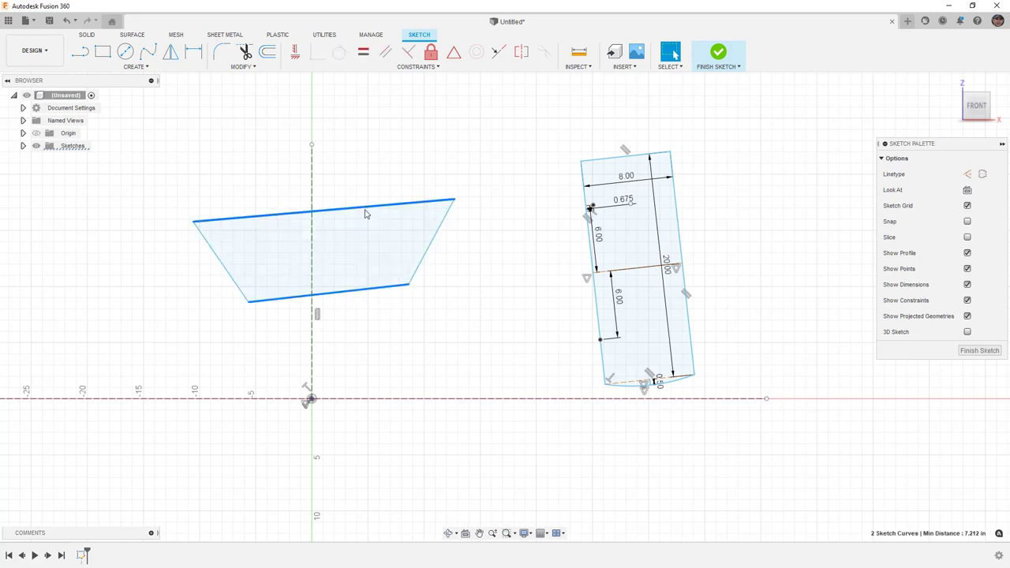
{"action": "left_click", "coordinate": [388, 53]}
{"action": "left_click", "coordinate": [363, 52]}
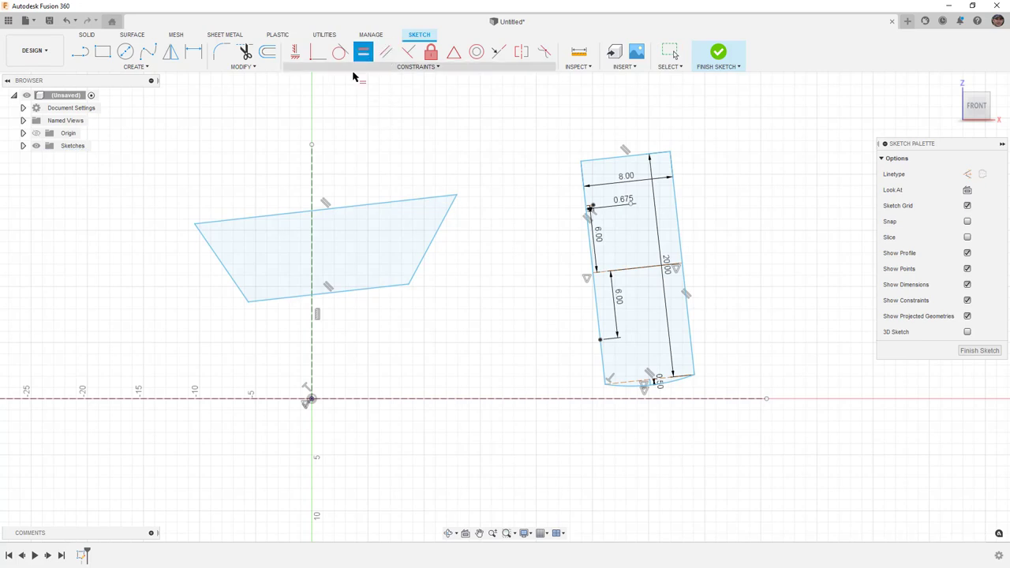
{"action": "left_click", "coordinate": [206, 237]}
{"action": "left_click", "coordinate": [439, 227]}
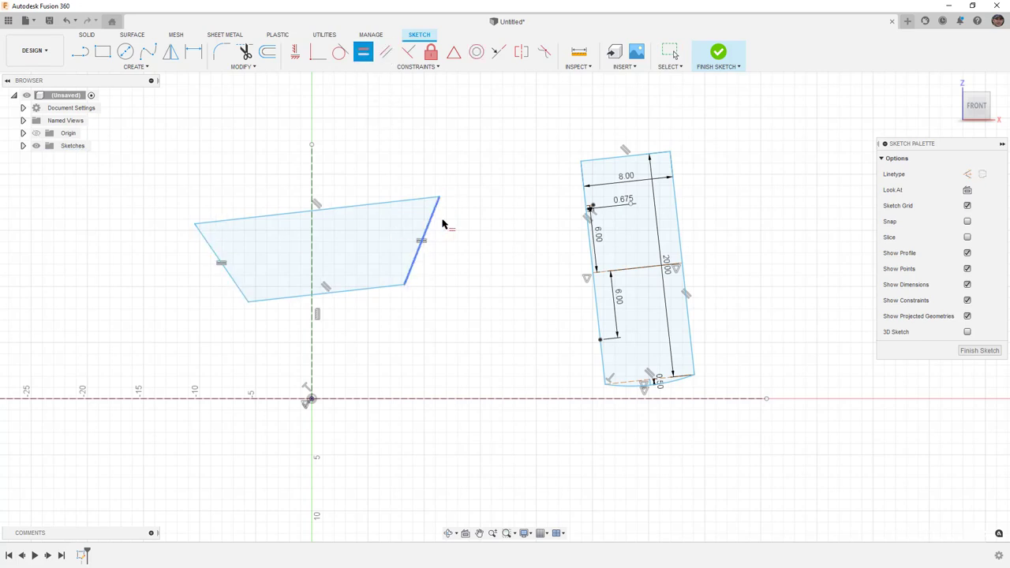
Step: Draw a line between the midpoints of the trapezoid's upper and lower edges and convert it to a construction line
{"action": "left_click", "coordinate": [81, 52]}
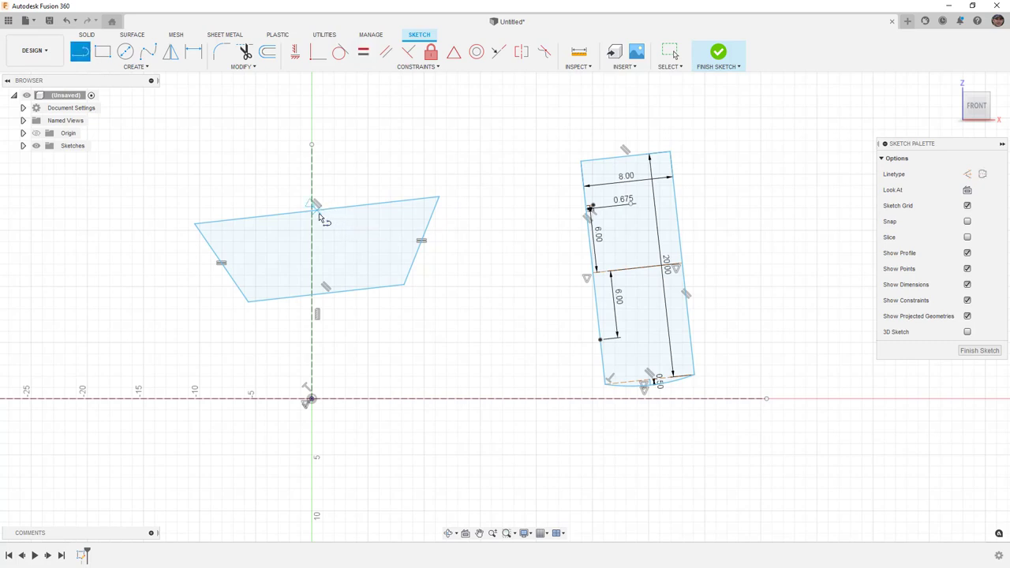
{"action": "left_click", "coordinate": [318, 213]}
{"action": "left_click", "coordinate": [324, 290]}
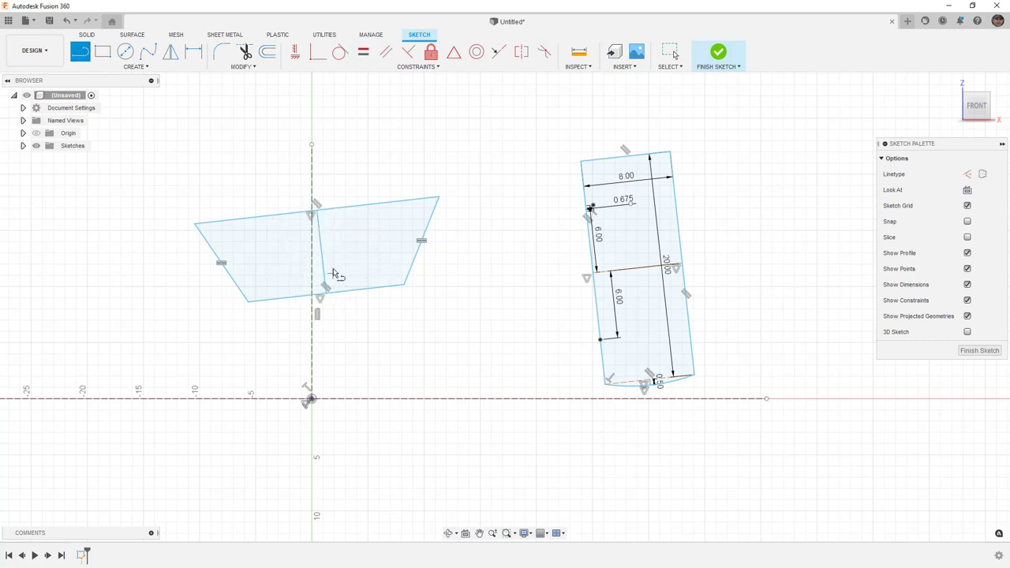
{"action": "key", "text": "Escape"}
{"action": "left_click", "coordinate": [320, 228]}
{"action": "key", "text": "x"}
Step: Try to make the trapezoid's centre line perpendicular to its upper edge, and test the shape's freedom by moving its lower midpoint
{"action": "left_click", "coordinate": [335, 213], "text": "shift"}
{"action": "left_click", "coordinate": [410, 53]}
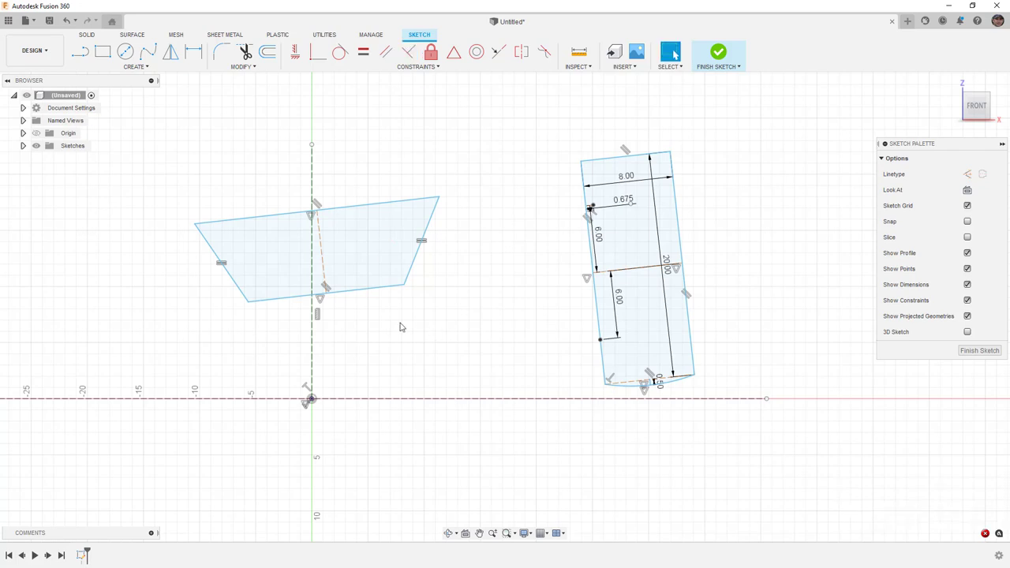
{"action": "mouse_move", "coordinate": [329, 296]}
{"action": "left_mouse_down"}
{"action": "mouse_move", "coordinate": [412, 265]}
{"action": "mouse_move", "coordinate": [335, 254]}
{"action": "mouse_move", "coordinate": [383, 293]}
{"action": "mouse_move", "coordinate": [402, 287]}
{"action": "mouse_move", "coordinate": [384, 308]}
{"action": "mouse_move", "coordinate": [201, 293]}
{"action": "mouse_move", "coordinate": [383, 271]}
{"action": "mouse_move", "coordinate": [405, 289]}
{"action": "left_mouse_up"}
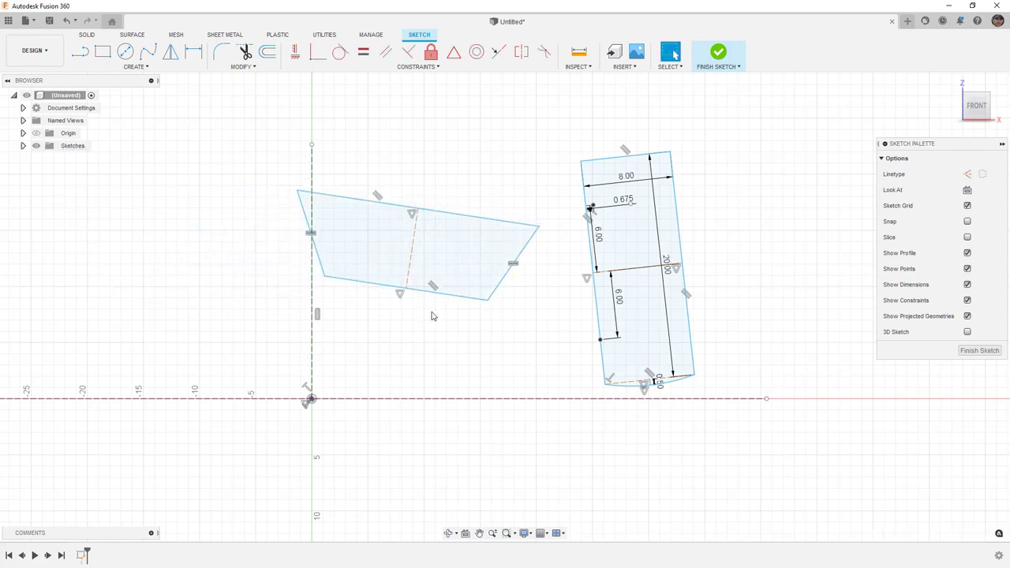
Step: Dimension the trapezoid's construction centre line with an aligned dimension of 8 in
{"action": "key", "text": "d"}
{"action": "left_click", "coordinate": [418, 249]}
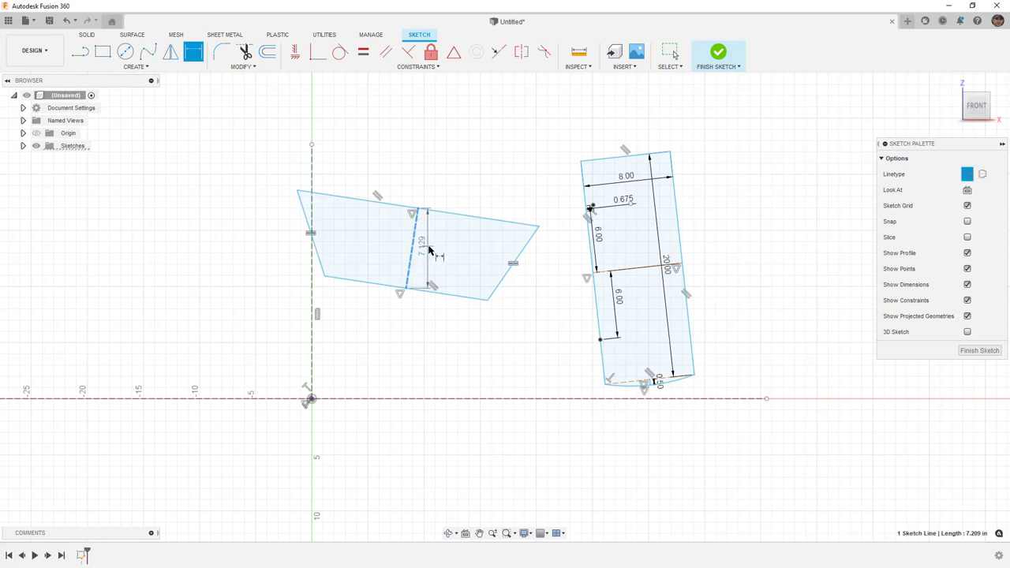
{"action": "right_click", "coordinate": [426, 251]}
{"action": "left_click", "coordinate": [407, 311]}
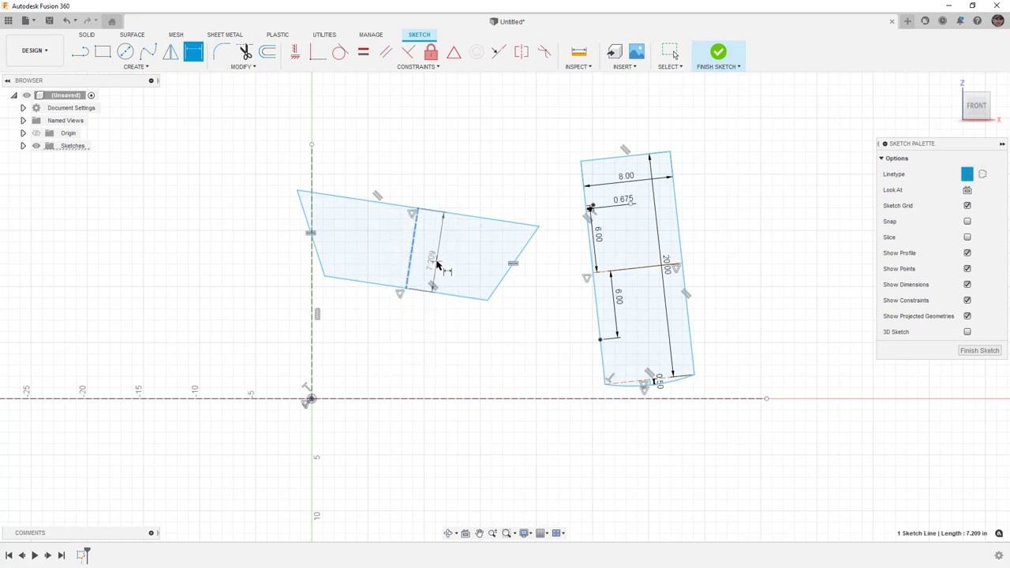
{"action": "left_click", "coordinate": [440, 252]}
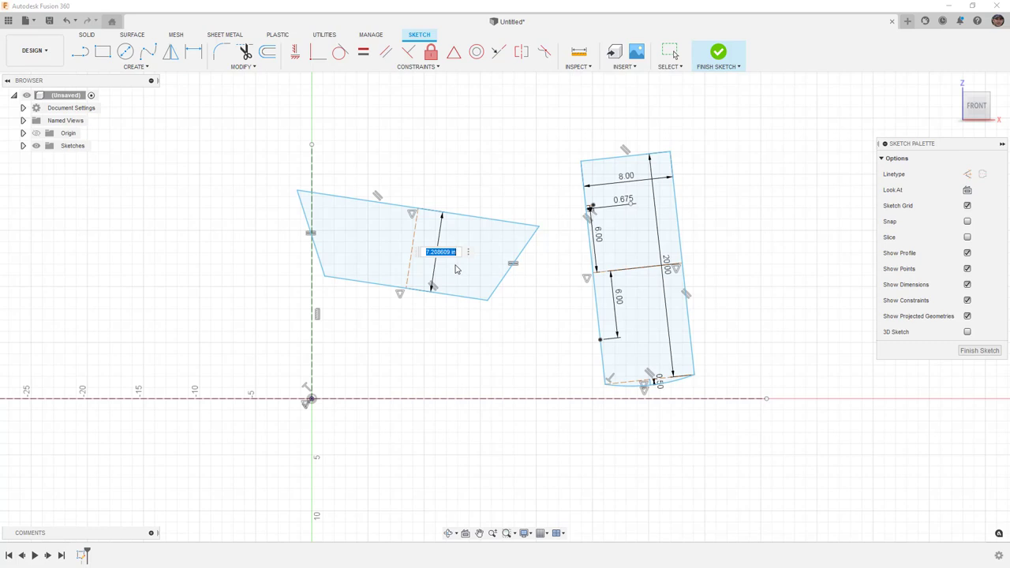
{"action": "key", "text": "Escape"}
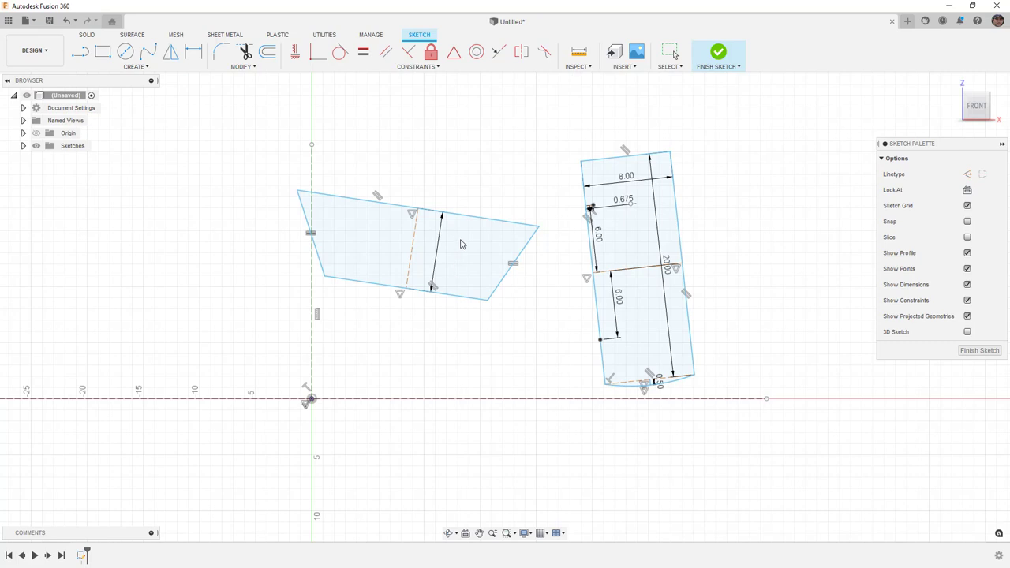
Step: Dimension the trapezoid's upper edge at 22 in
{"action": "left_click", "coordinate": [450, 214]}
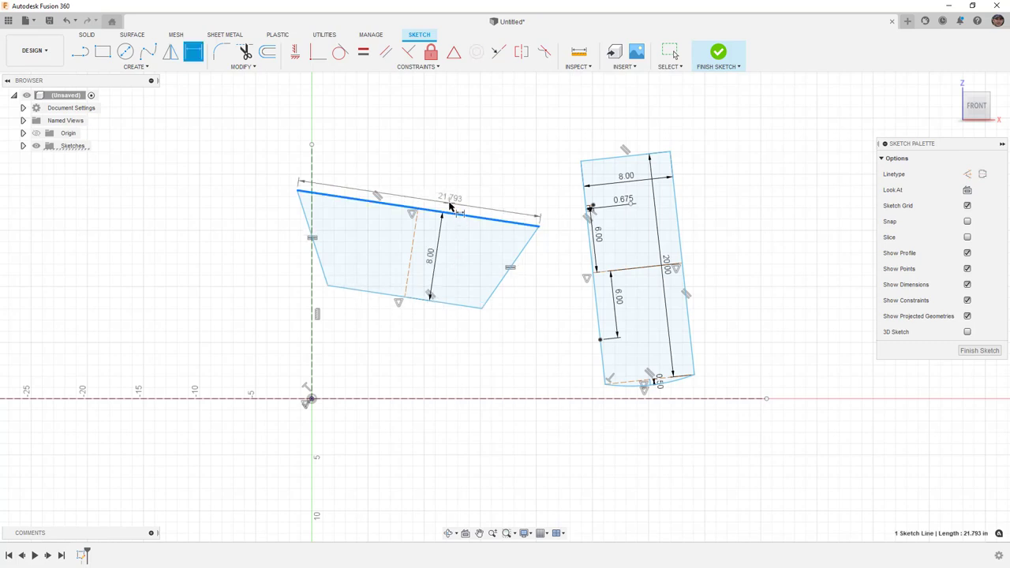
{"action": "left_click", "coordinate": [455, 202]}
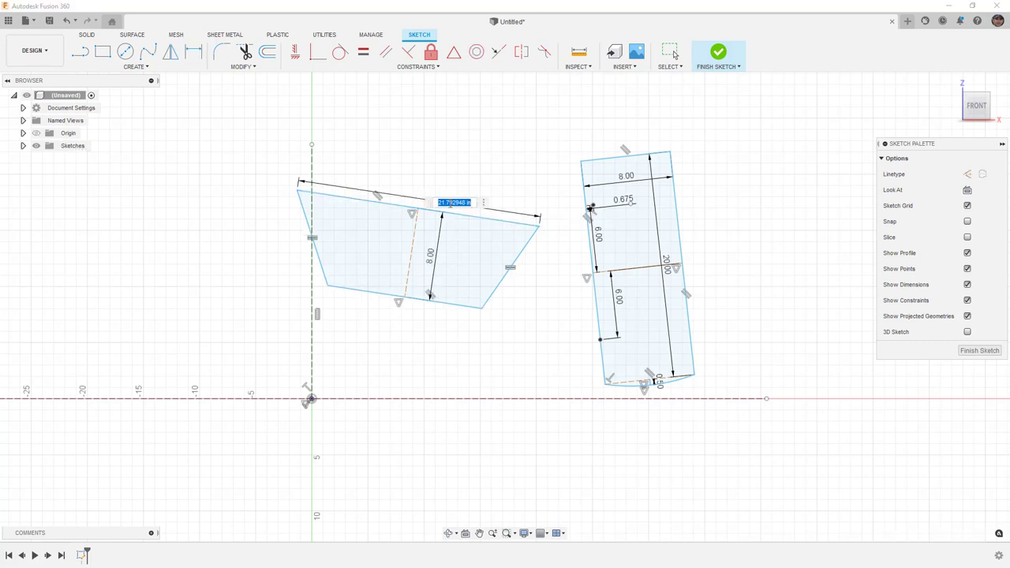
{"action": "type", "text": "22"}
{"action": "key", "text": "Return"}
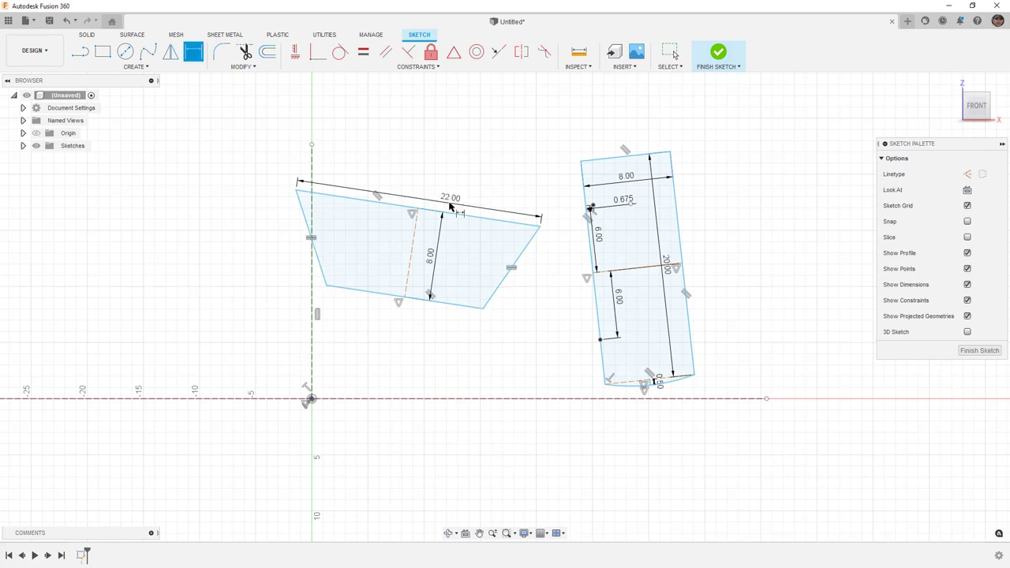
Step: Dimension the trapezoid's lower edge with an aligned dimension of 16 in
{"action": "left_click", "coordinate": [465, 306]}
{"action": "right_click", "coordinate": [442, 328]}
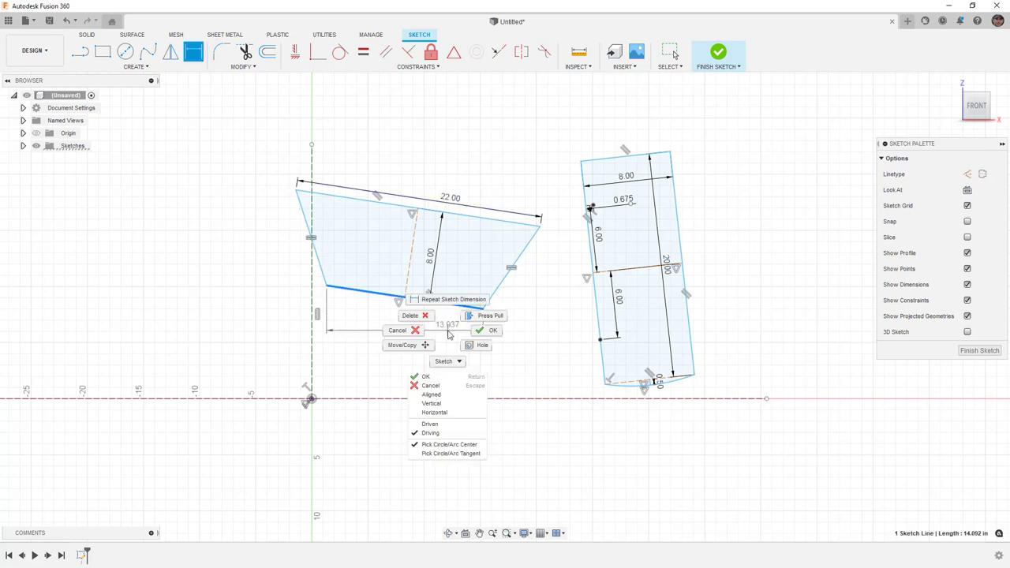
{"action": "left_click", "coordinate": [417, 393]}
{"action": "left_click", "coordinate": [434, 320]}
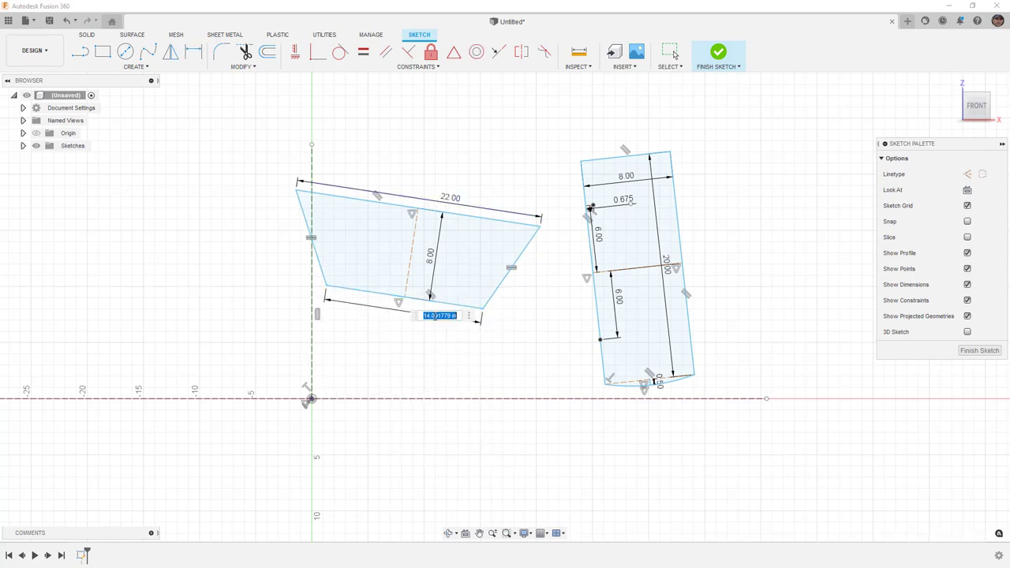
{"action": "type", "text": "16"}
{"action": "key", "text": "Return"}
{"action": "key", "text": "Escape"}
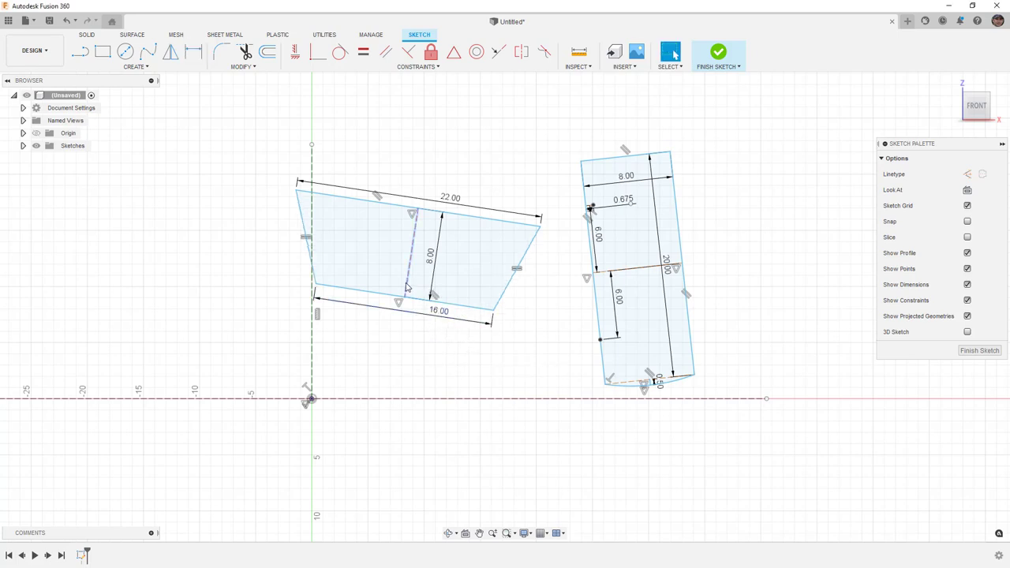
Step: Move the trapezoid so its lower-edge midpoint lies on the vertical construction axis, and swing its upper midpoint to leave the shape tilted
{"action": "mouse_move", "coordinate": [405, 300]}
{"action": "left_mouse_down"}
{"action": "mouse_move", "coordinate": [366, 284]}
{"action": "mouse_move", "coordinate": [431, 318]}
{"action": "mouse_move", "coordinate": [332, 293]}
{"action": "mouse_move", "coordinate": [345, 319]}
{"action": "left_mouse_up"}
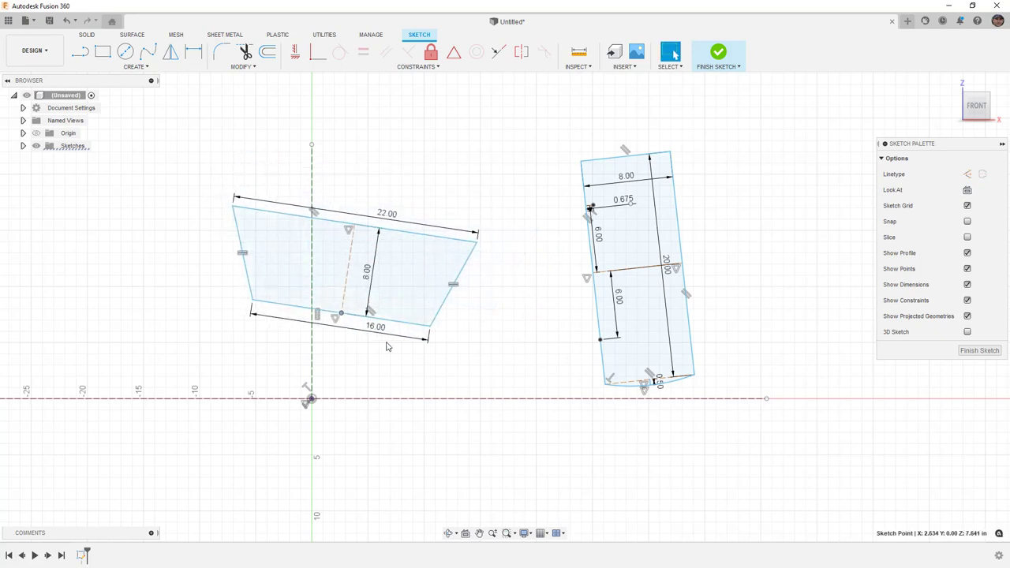
{"action": "mouse_move", "coordinate": [341, 315]}
{"action": "left_mouse_down"}
{"action": "mouse_move", "coordinate": [359, 306]}
{"action": "mouse_move", "coordinate": [312, 325]}
{"action": "left_mouse_up"}
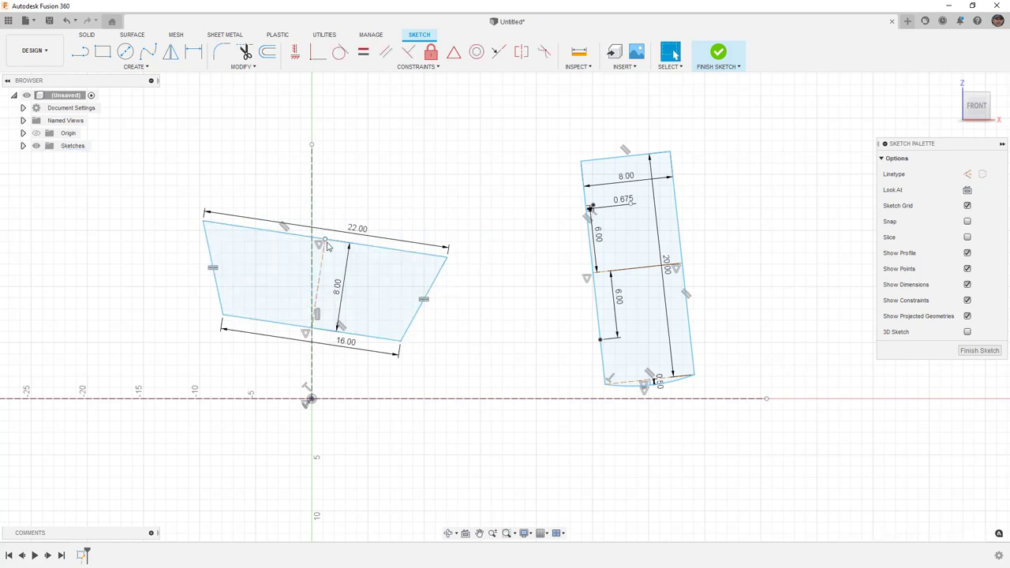
{"action": "mouse_move", "coordinate": [307, 242]}
{"action": "left_mouse_down"}
{"action": "mouse_move", "coordinate": [248, 283]}
{"action": "mouse_move", "coordinate": [378, 251]}
{"action": "mouse_move", "coordinate": [347, 223]}
{"action": "mouse_move", "coordinate": [317, 237]}
{"action": "mouse_move", "coordinate": [322, 244]}
{"action": "mouse_move", "coordinate": [371, 249]}
{"action": "mouse_move", "coordinate": [294, 251]}
{"action": "mouse_move", "coordinate": [325, 254]}
{"action": "mouse_move", "coordinate": [311, 263]}
{"action": "mouse_move", "coordinate": [308, 249]}
{"action": "left_mouse_up"}
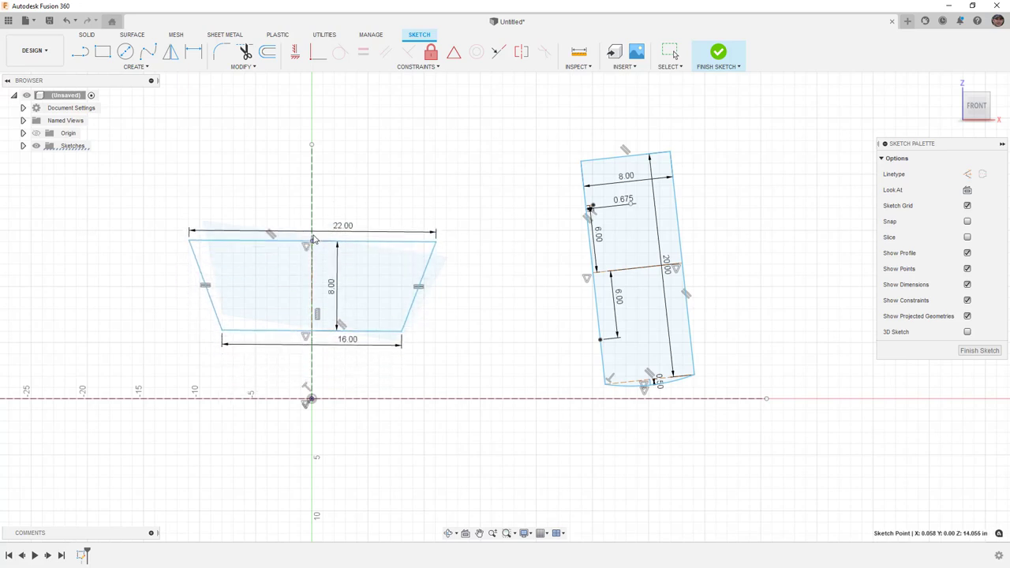
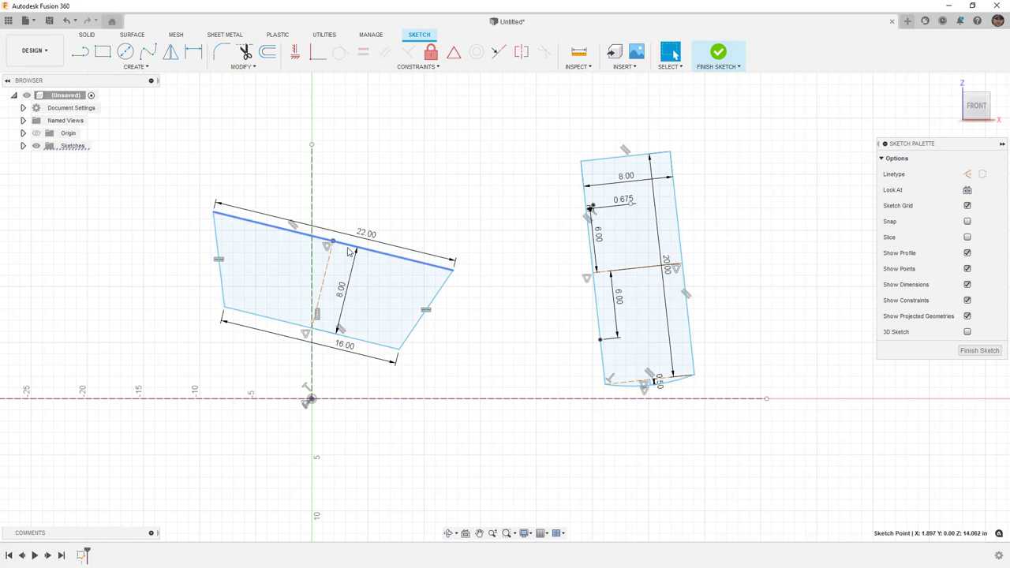
{"action": "left_click", "coordinate": [393, 278]}
{"action": "left_click_drag", "start_coordinate": [335, 245], "coordinate": [324, 239]}
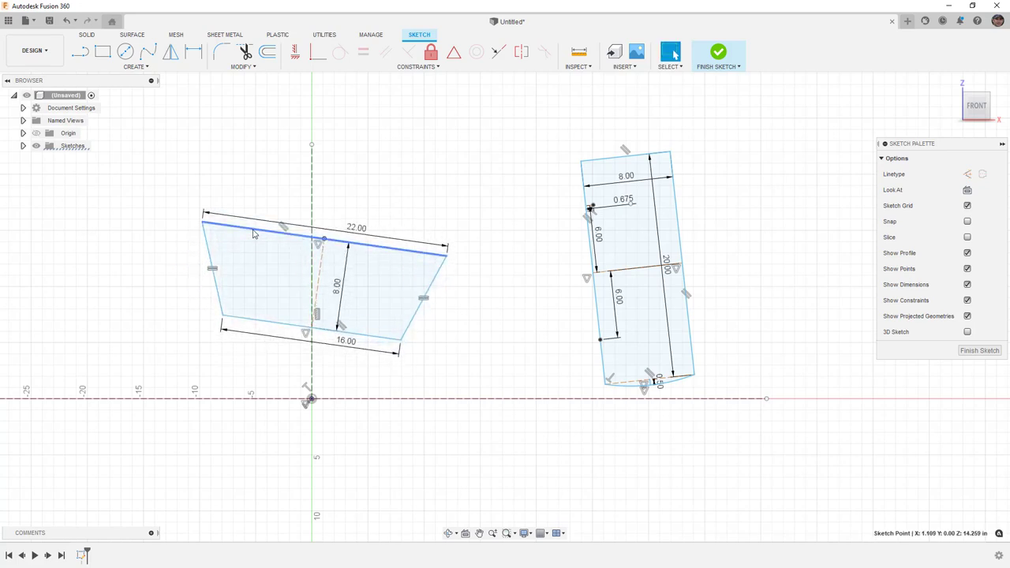
Step: Reposition the 16 in and 22 in edge dimensions inside the trapezoid
{"action": "left_click_drag", "start_coordinate": [343, 349], "coordinate": [344, 303]}
{"action": "left_click_drag", "start_coordinate": [357, 237], "coordinate": [322, 277]}
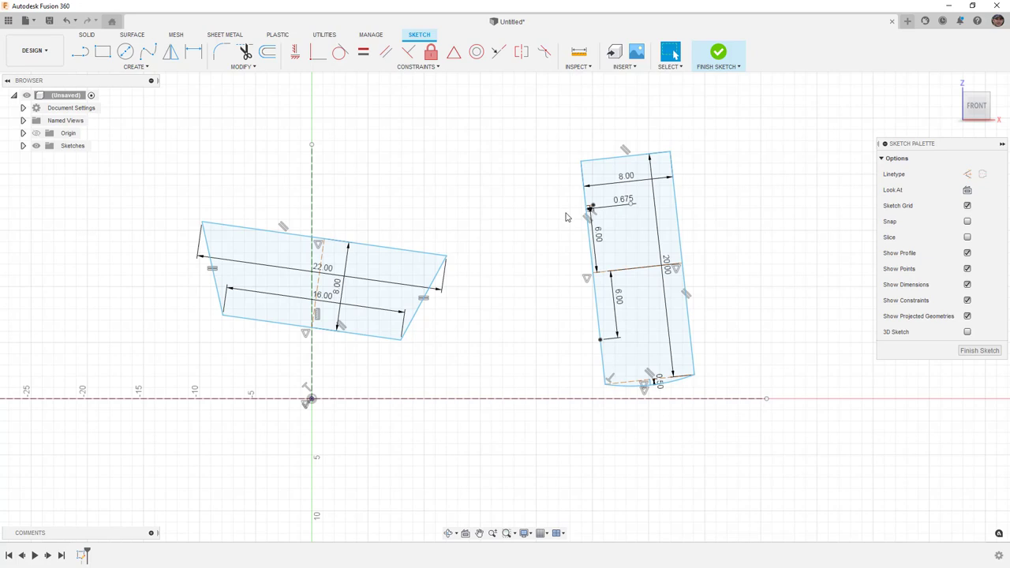
Step: Copy the arc-bottomed rectangle and place the copy on the trapezoid's left side, about 50.6 in left and 0.26 in up
{"action": "scroll", "coordinate": [566, 217], "scroll_direction": "down", "scroll_amount": 1}
{"action": "mouse_move", "coordinate": [537, 132]}
{"action": "left_mouse_down"}
{"action": "mouse_move", "coordinate": [646, 341]}
{"action": "mouse_move", "coordinate": [707, 381]}
{"action": "left_mouse_up"}
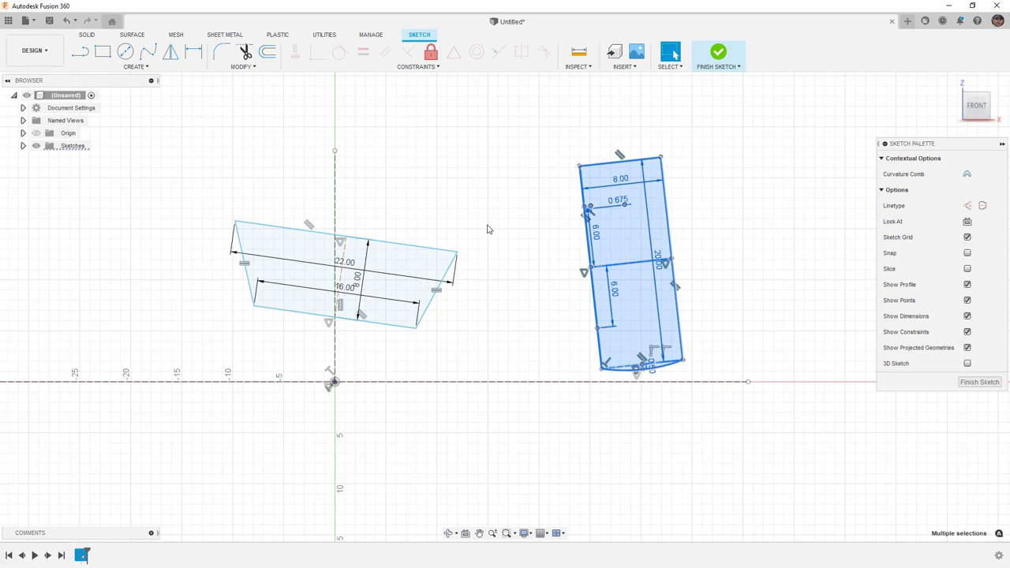
{"action": "key", "text": "m"}
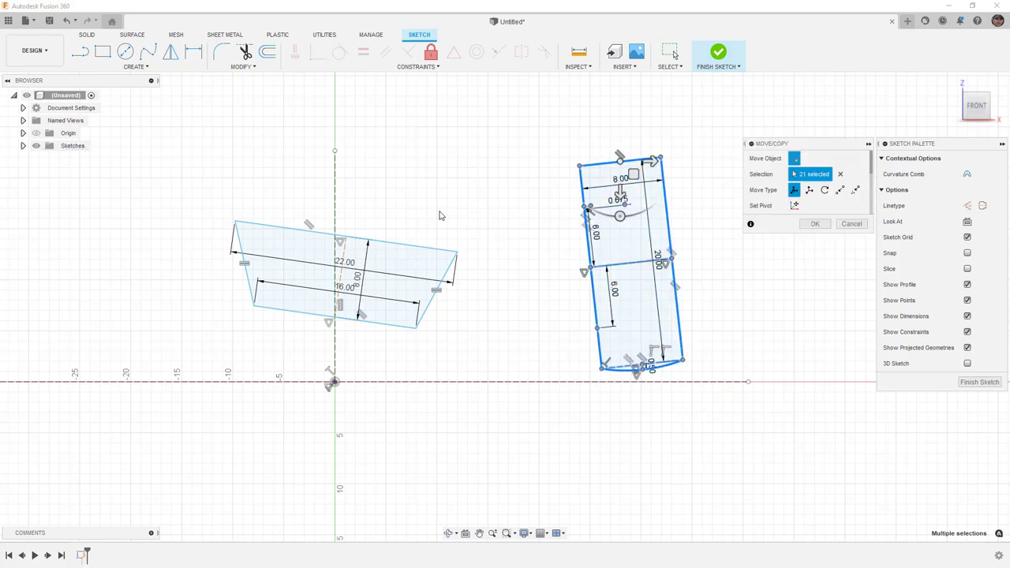
{"action": "left_click_drag", "start_coordinate": [595, 181], "coordinate": [102, 175]}
{"action": "scroll", "coordinate": [578, 261], "scroll_direction": "down", "scroll_amount": 2}
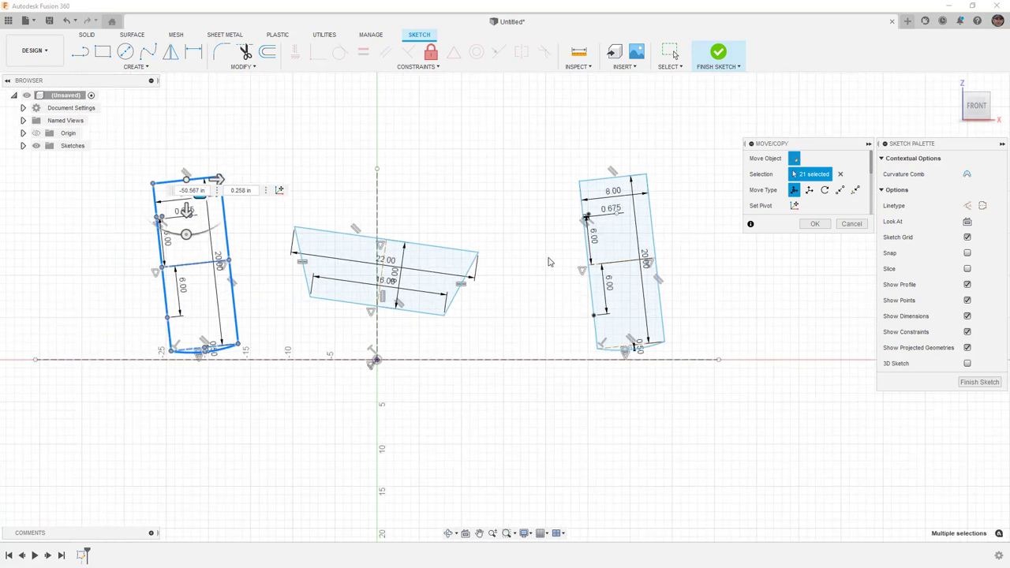
{"action": "left_click", "coordinate": [815, 224]}
{"action": "scroll", "coordinate": [187, 267], "scroll_direction": "up", "scroll_amount": 2}
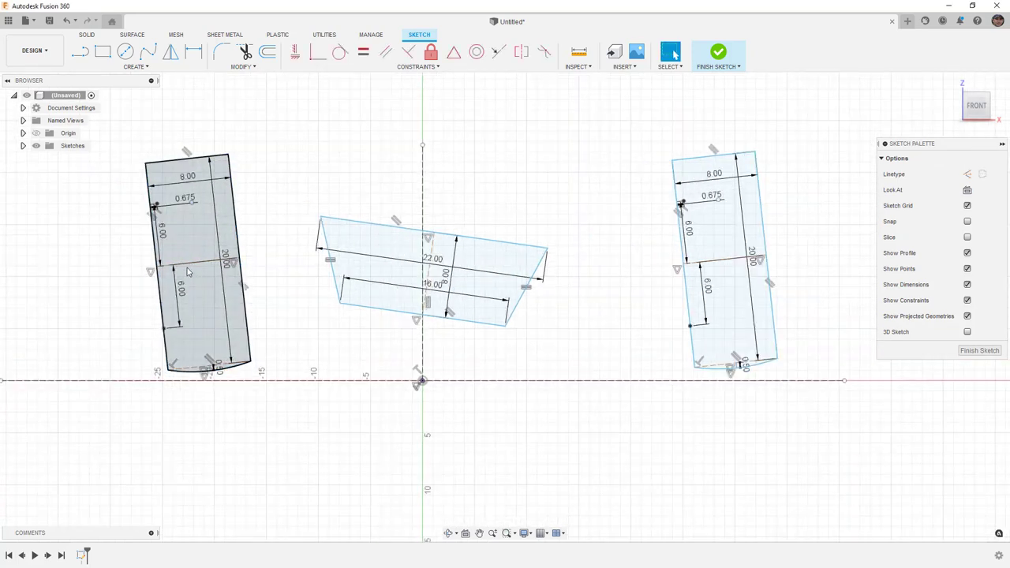
Step: Draw a construction line in the copied rectangle from its upper edge's midpoint to the midpoint of its cross line
{"action": "scroll", "coordinate": [168, 247], "scroll_direction": "up", "scroll_amount": 2}
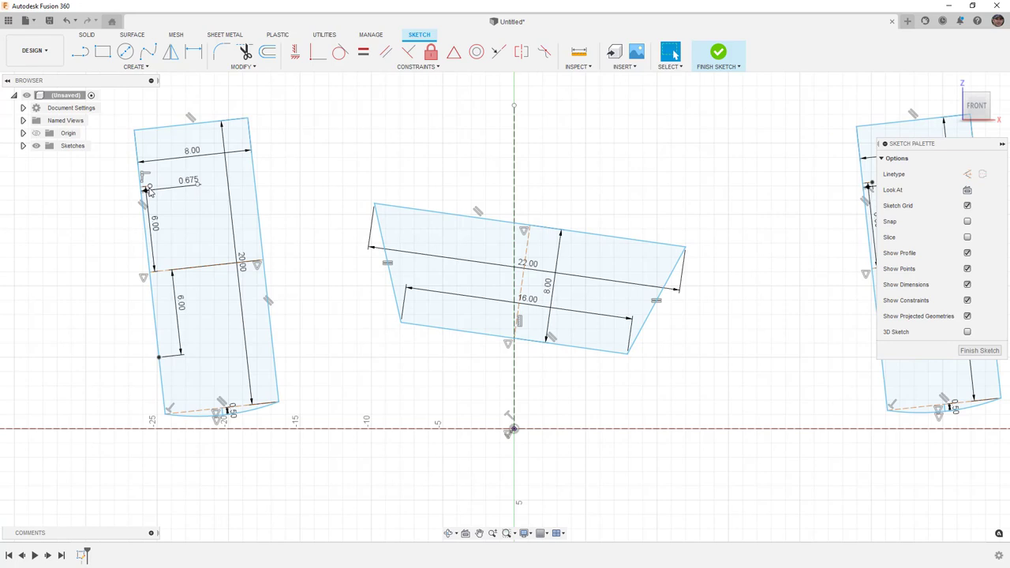
{"action": "key", "text": "l"}
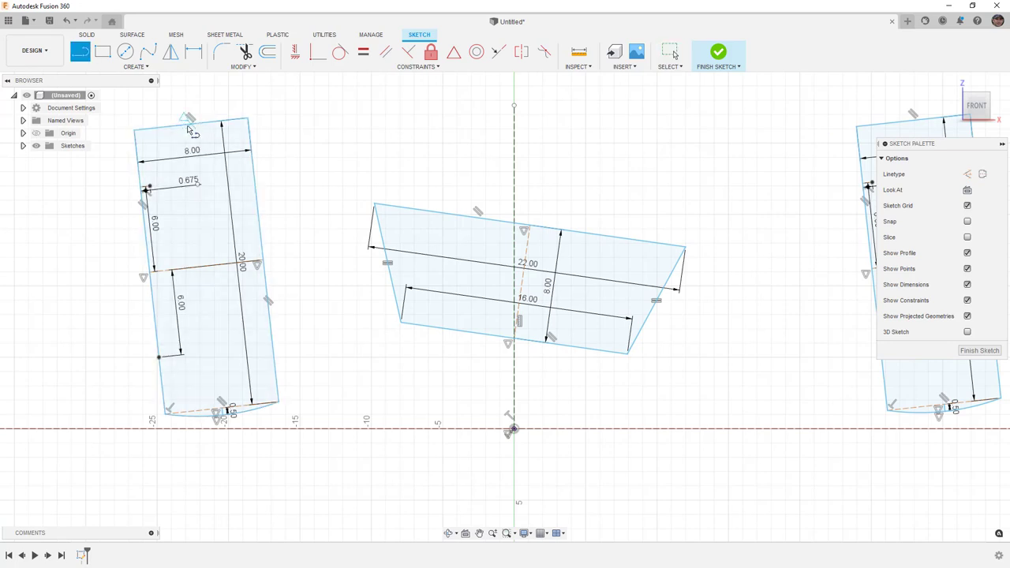
{"action": "left_click", "coordinate": [146, 190]}
{"action": "left_click", "coordinate": [202, 270]}
{"action": "key", "text": "Escape"}
{"action": "left_click", "coordinate": [203, 228]}
{"action": "key", "text": "x"}
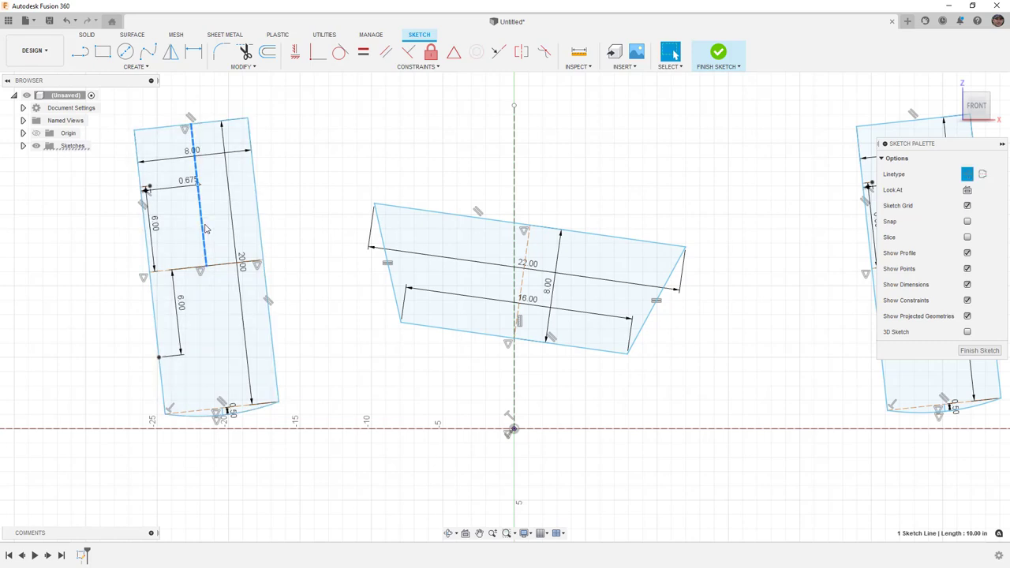
{"action": "left_click", "coordinate": [316, 211]}
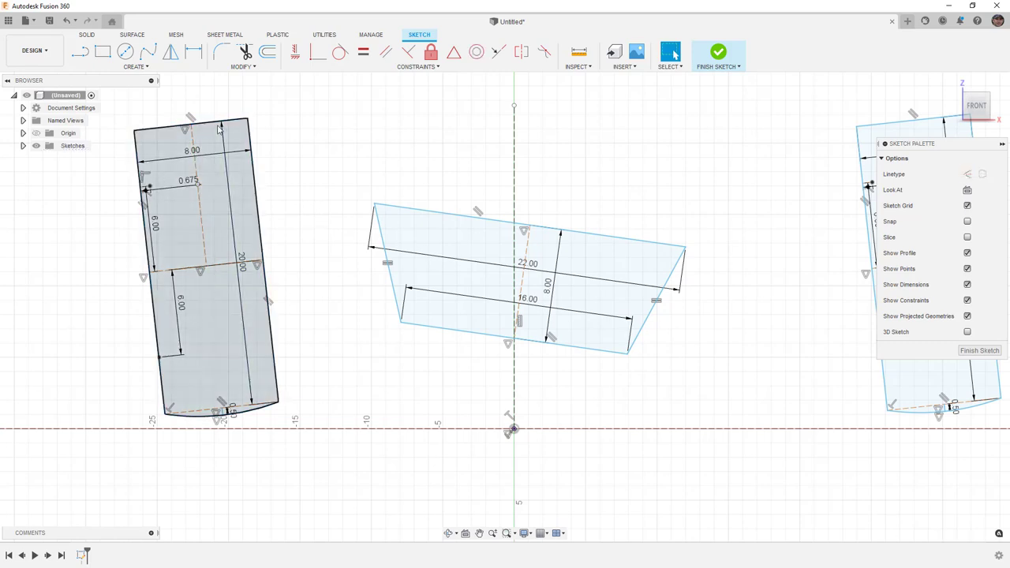
Step: Mirror the two sketch points on the copied rectangle's outer edge across its central construction line
{"action": "left_click", "coordinate": [171, 52]}
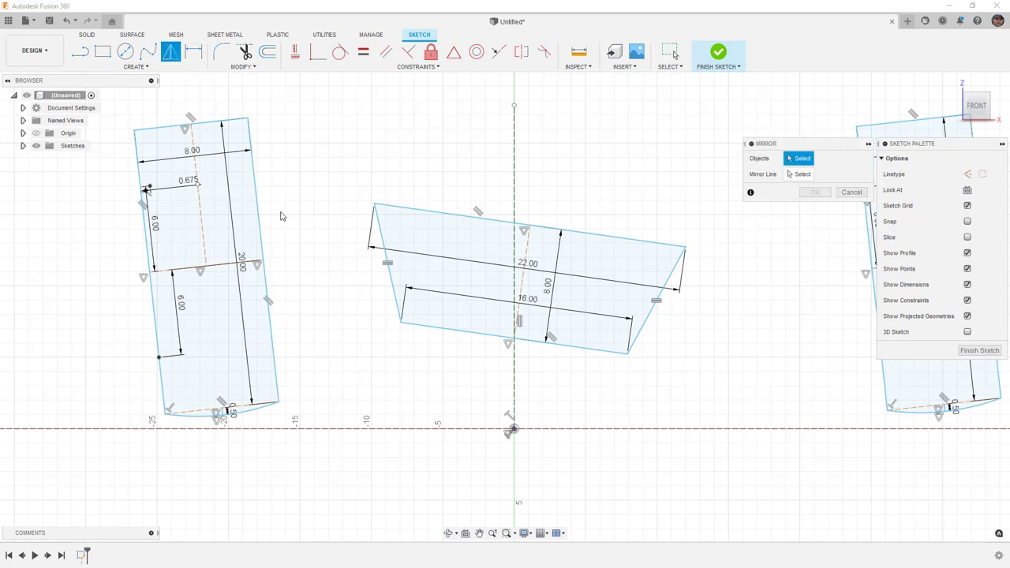
{"action": "left_click", "coordinate": [147, 189]}
{"action": "left_click", "coordinate": [159, 360]}
{"action": "left_click", "coordinate": [803, 173]}
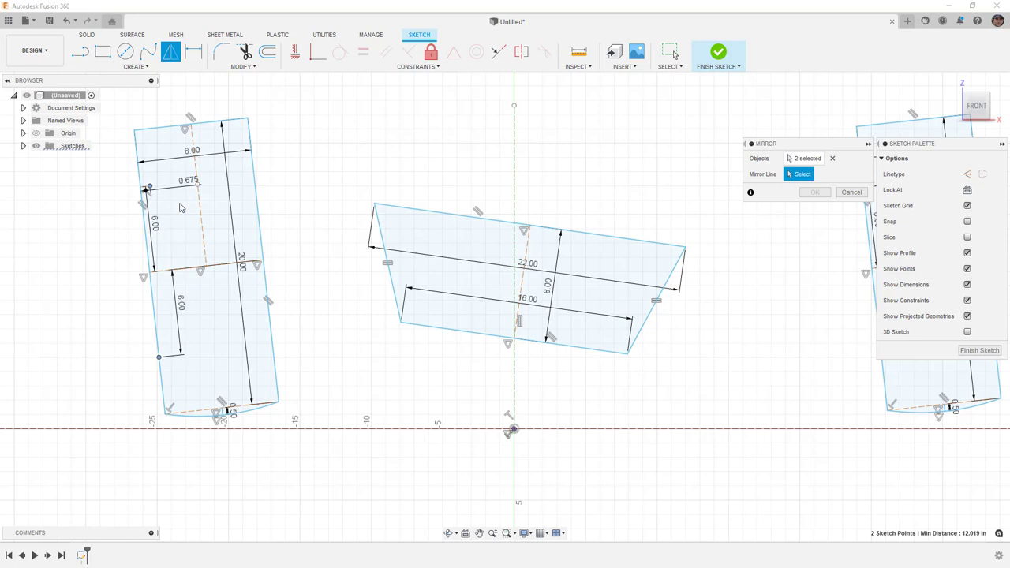
{"action": "left_click", "coordinate": [202, 210]}
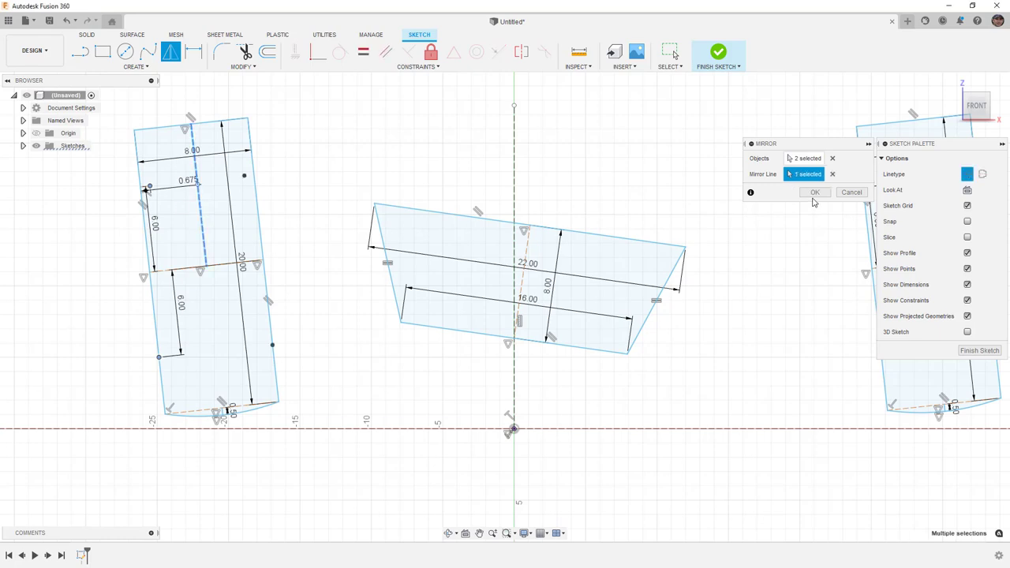
{"action": "left_click", "coordinate": [815, 193]}
Step: Reposition the copied rectangle slightly, and make the bottom arcs of both rectangles tangent to the horizontal construction axis
{"action": "mouse_move", "coordinate": [250, 120]}
{"action": "left_mouse_down"}
{"action": "mouse_move", "coordinate": [284, 315]}
{"action": "mouse_move", "coordinate": [286, 402]}
{"action": "mouse_move", "coordinate": [245, 384]}
{"action": "left_mouse_up"}
{"action": "scroll", "coordinate": [688, 255], "scroll_direction": "down", "scroll_amount": 2}
{"action": "scroll", "coordinate": [596, 262], "scroll_direction": "down", "scroll_amount": 2}
{"action": "middle_click_drag", "start_coordinate": [765, 253], "coordinate": [575, 270]}
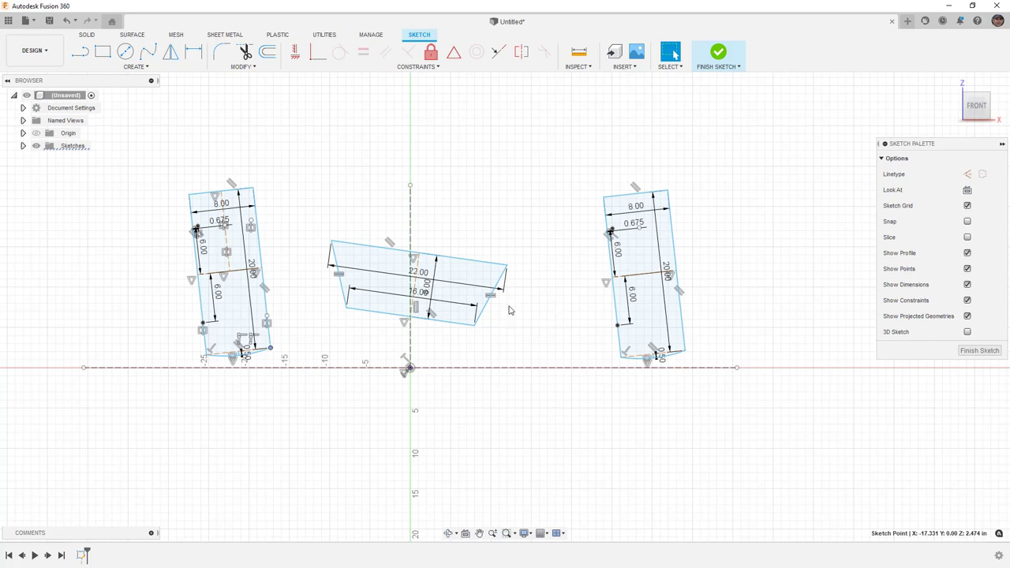
{"action": "scroll", "coordinate": [510, 310], "scroll_direction": "up", "scroll_amount": 3}
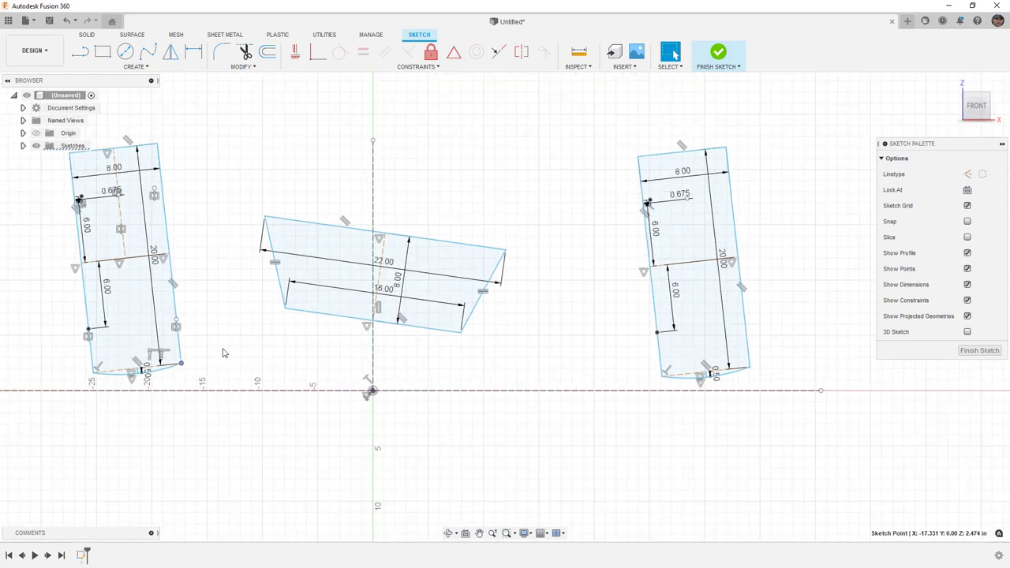
{"action": "left_click", "coordinate": [341, 52]}
{"action": "left_click", "coordinate": [158, 375]}
{"action": "left_click", "coordinate": [162, 392]}
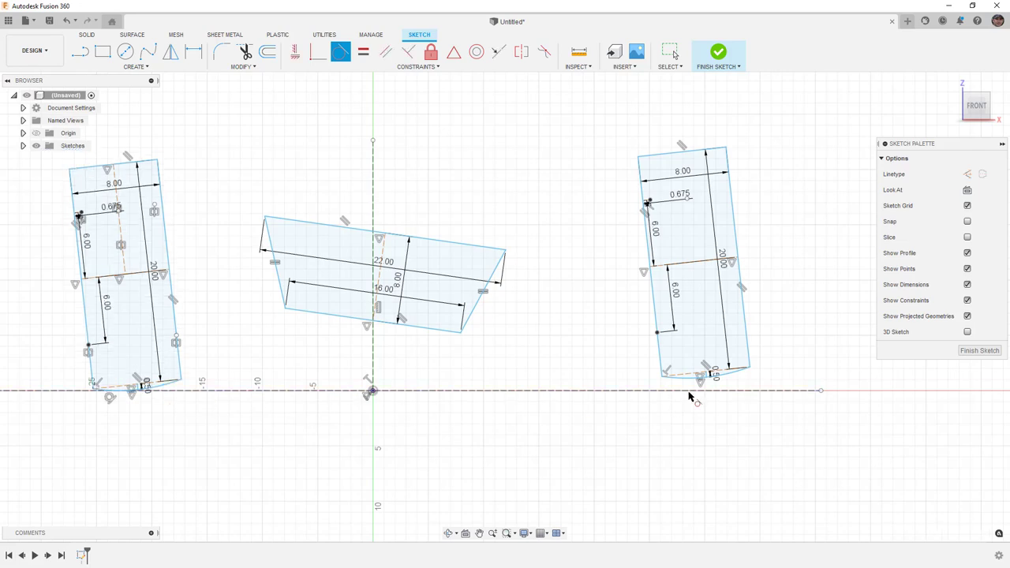
{"action": "left_click", "coordinate": [722, 387]}
{"action": "left_click", "coordinate": [723, 391]}
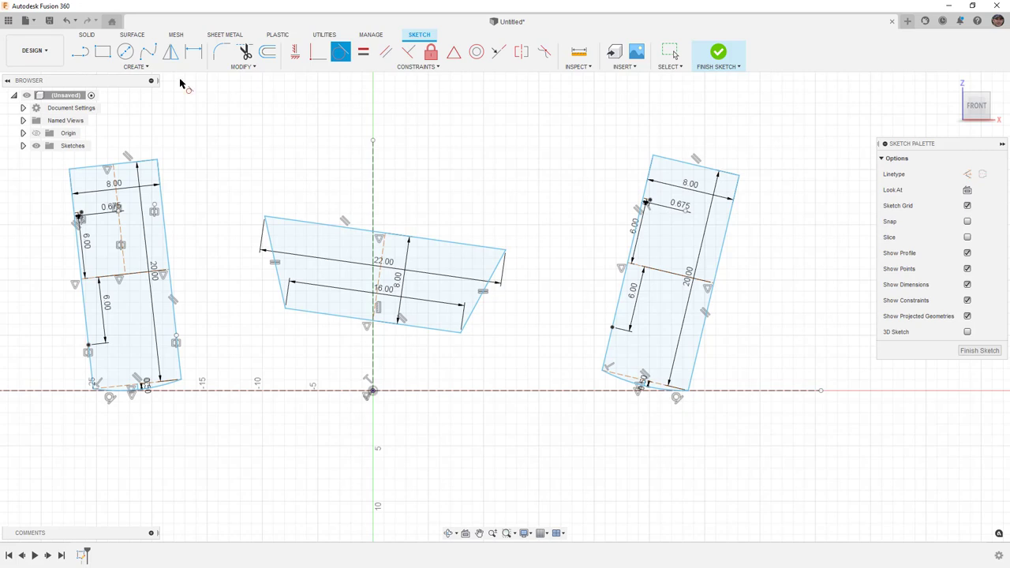
Step: Draw four lines connecting the trapezoid's corners to the upper and lower points on the inner edges of both rectangles
{"action": "left_click", "coordinate": [80, 51]}
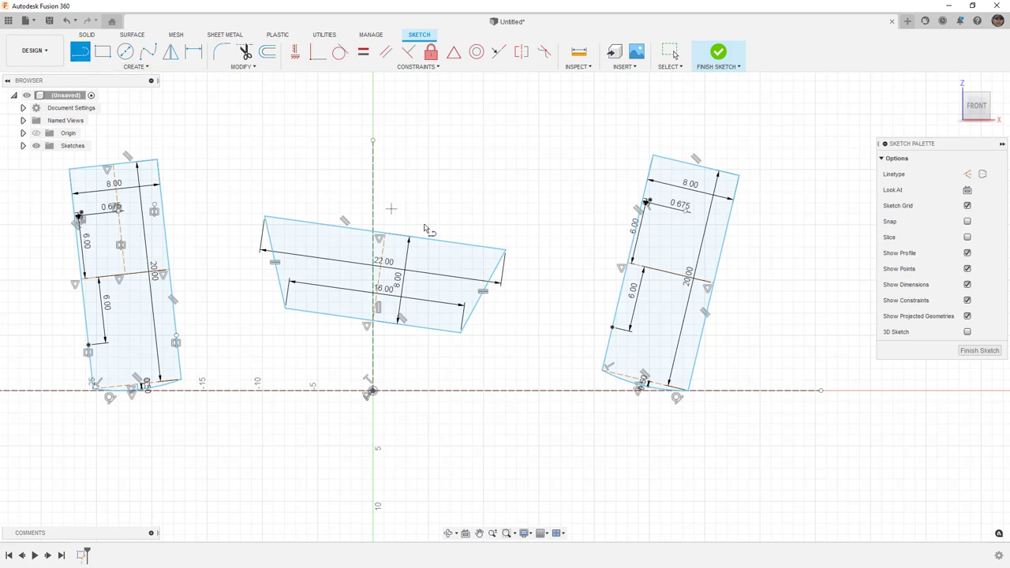
{"action": "left_click", "coordinate": [505, 249]}
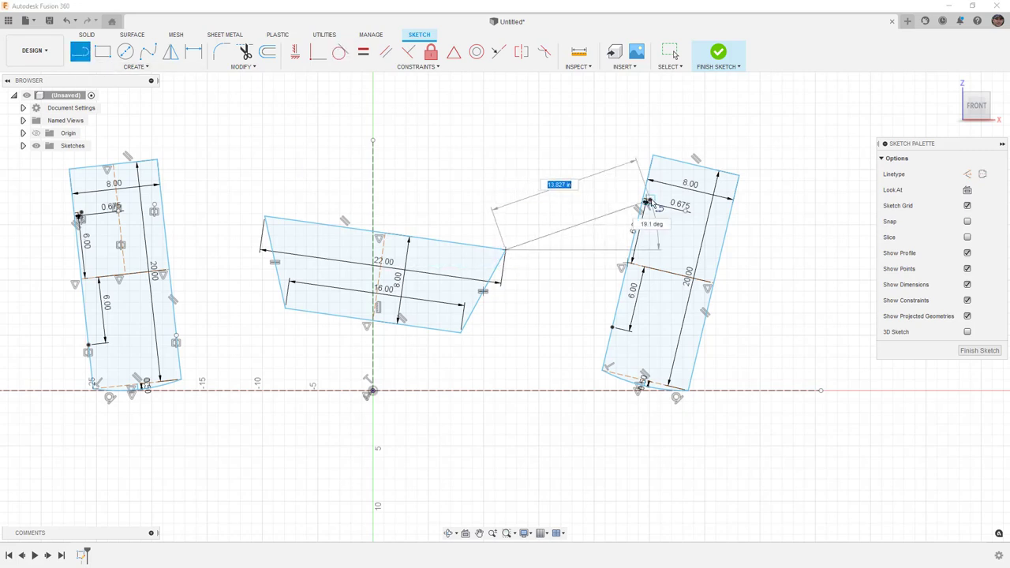
{"action": "double_click", "coordinate": [647, 202]}
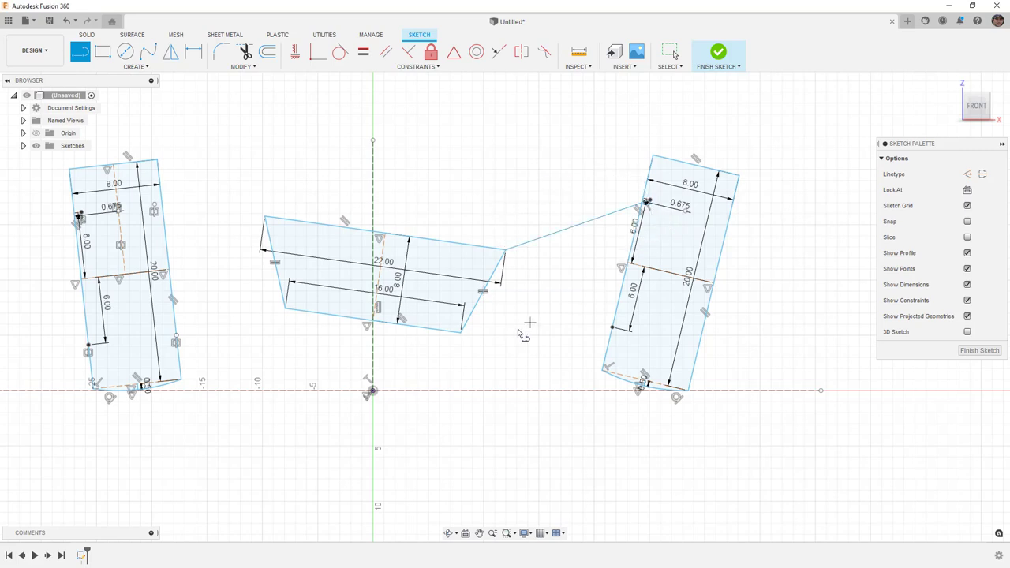
{"action": "left_click", "coordinate": [461, 331]}
{"action": "double_click", "coordinate": [612, 328]}
{"action": "left_click", "coordinate": [286, 307]}
{"action": "double_click", "coordinate": [176, 336]}
{"action": "left_click", "coordinate": [264, 215]}
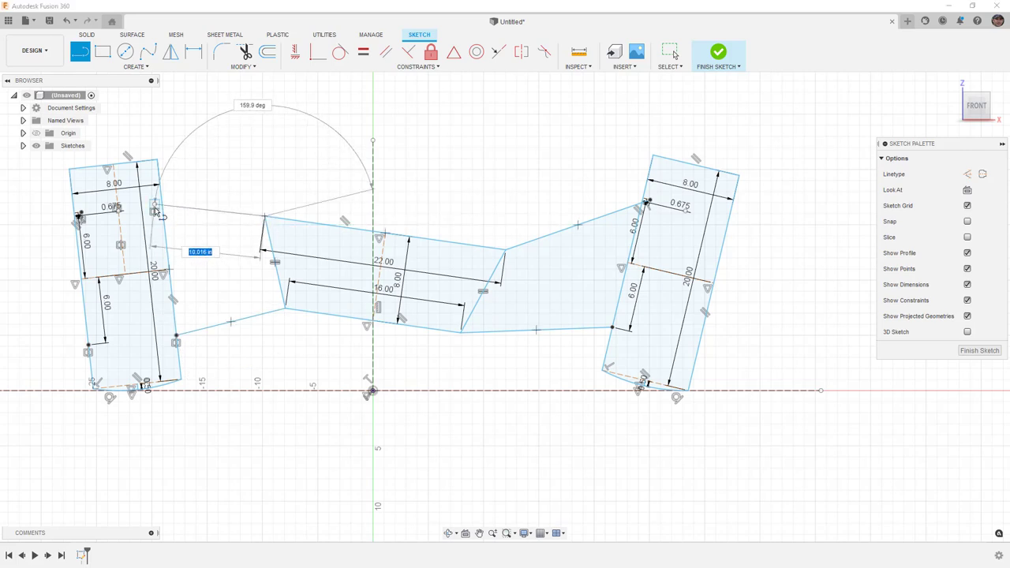
{"action": "left_click", "coordinate": [155, 210]}
{"action": "key", "text": "Escape"}
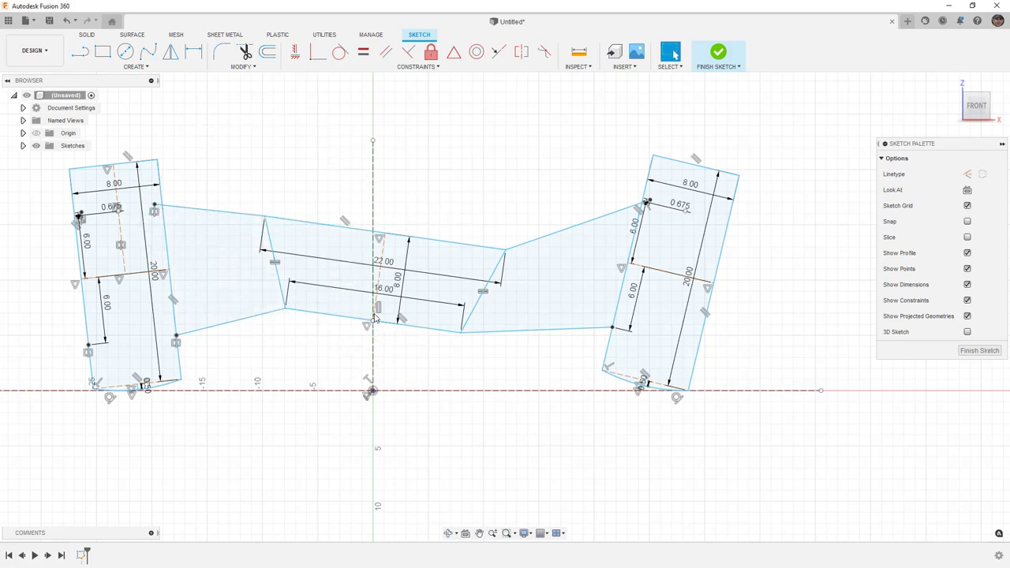
Step: Constrain the two upper connecting lines to equal length, and likewise the two lower connecting lines
{"action": "left_click_drag", "start_coordinate": [373, 323], "coordinate": [370, 308]}
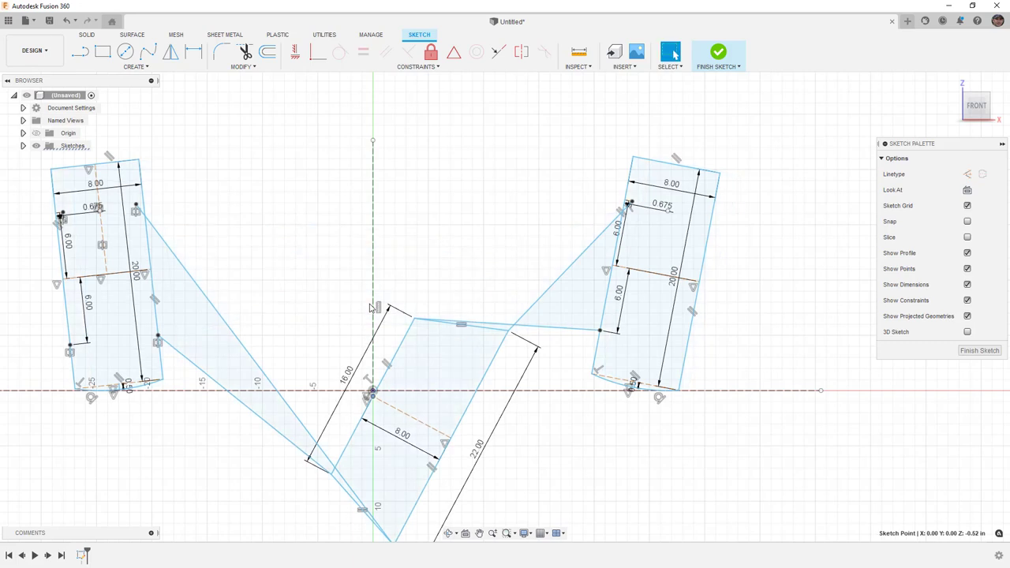
{"action": "key", "text": "ctrl+z"}
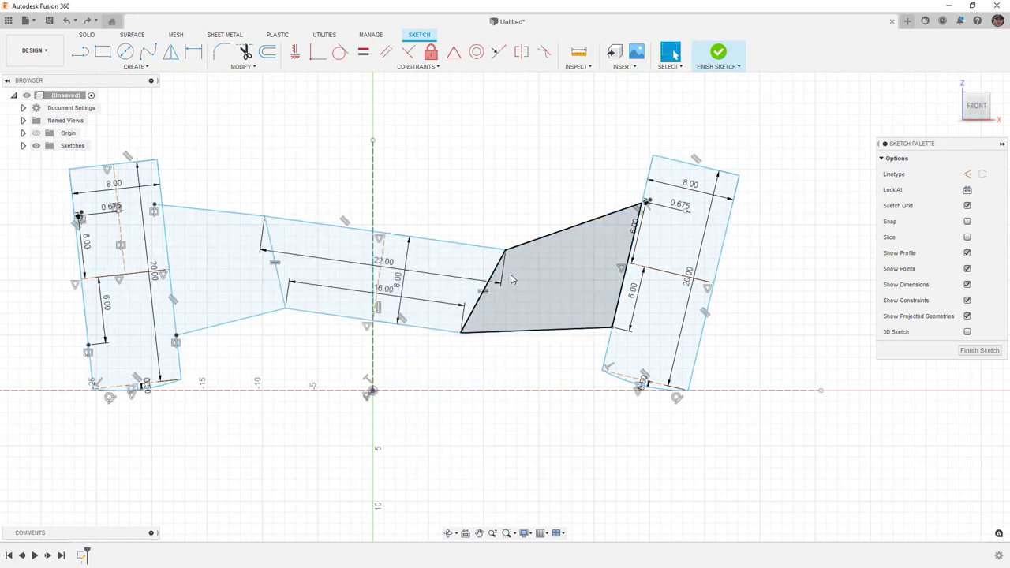
{"action": "left_click", "coordinate": [363, 51]}
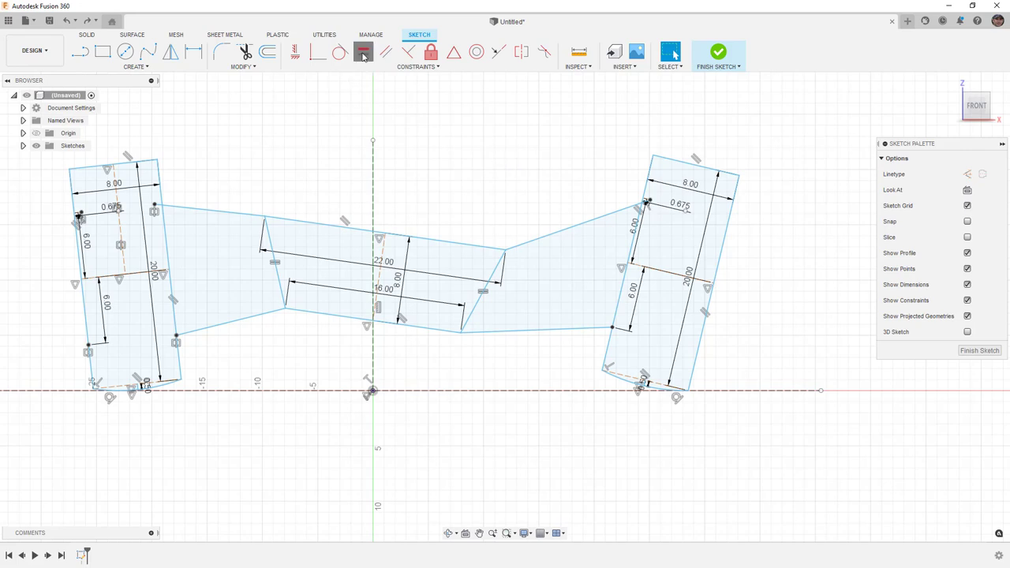
{"action": "left_click", "coordinate": [550, 239]}
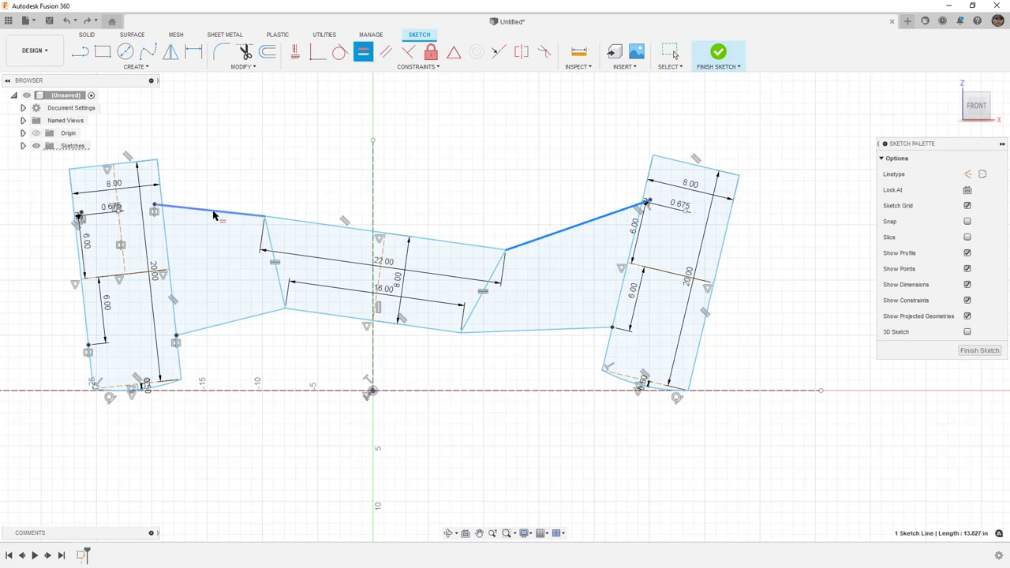
{"action": "left_click", "coordinate": [213, 215]}
{"action": "left_click", "coordinate": [501, 331]}
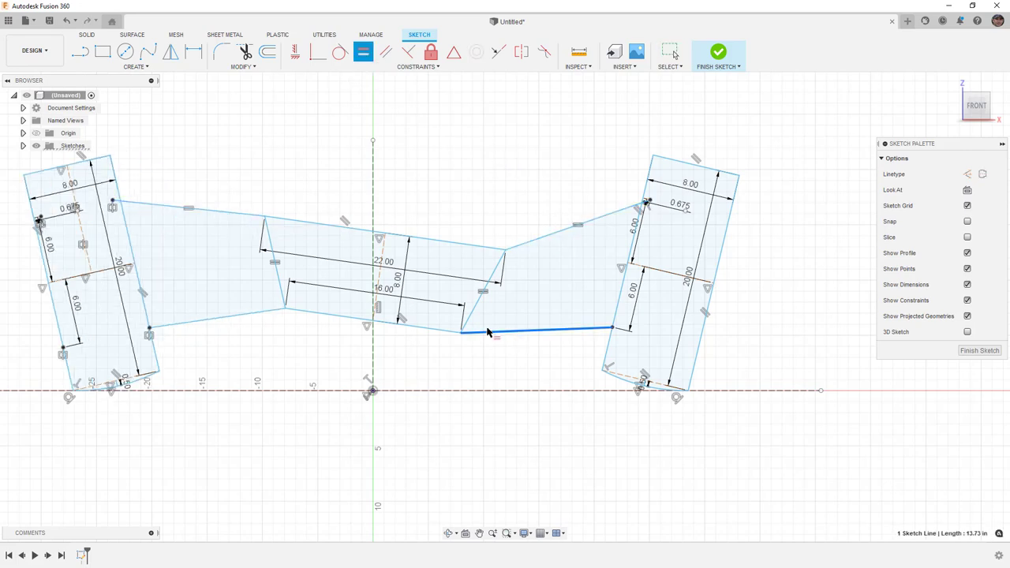
{"action": "left_click", "coordinate": [234, 319]}
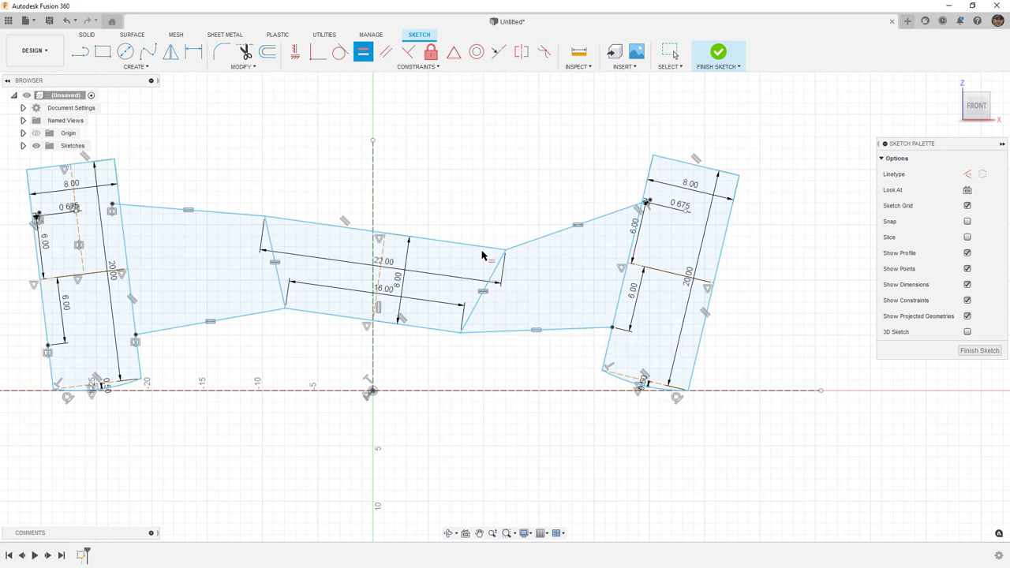
Step: Apply horizontal constraints to both lower connecting lines
{"action": "left_click", "coordinate": [295, 51]}
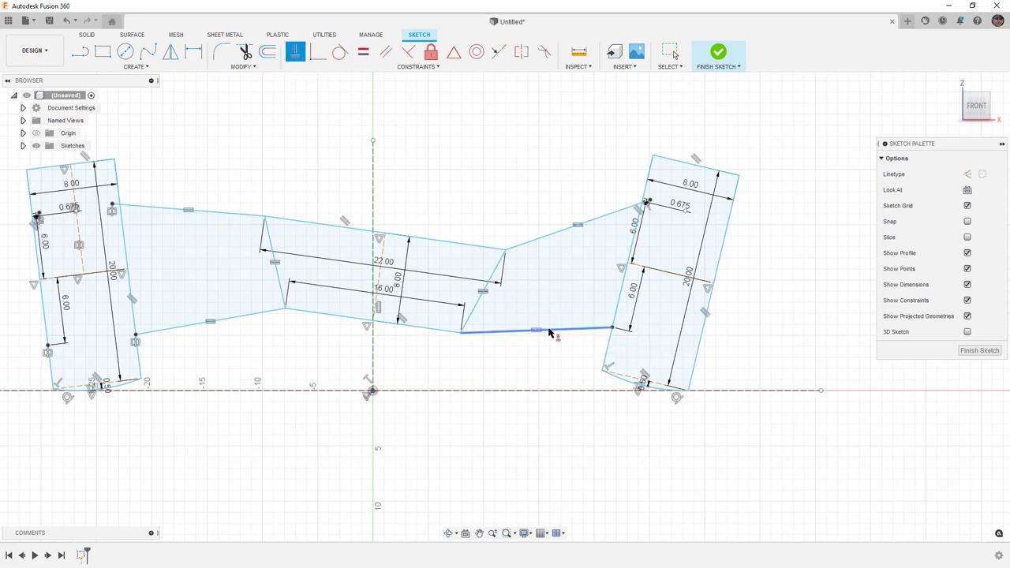
{"action": "left_click", "coordinate": [549, 332]}
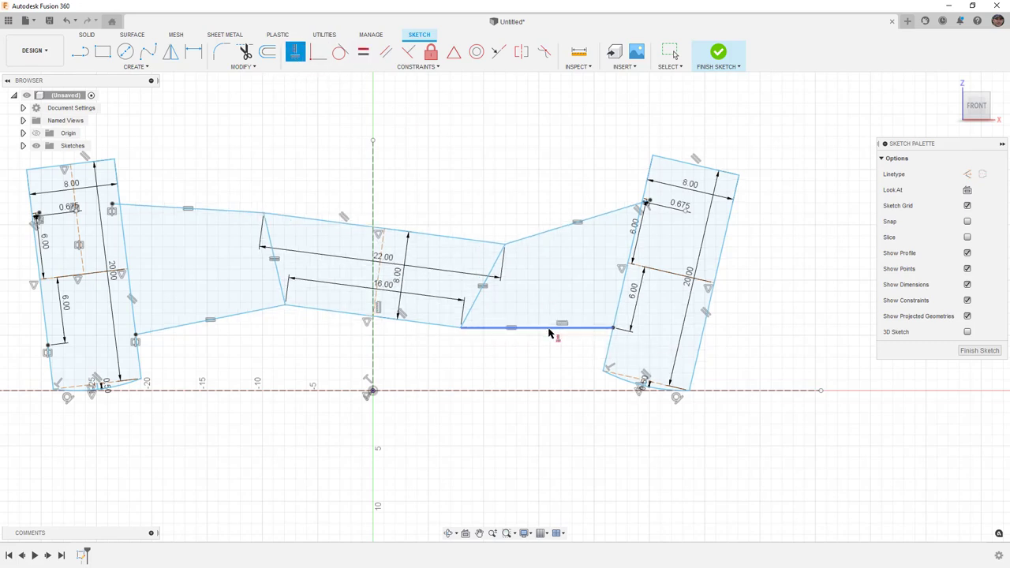
{"action": "left_click", "coordinate": [261, 316]}
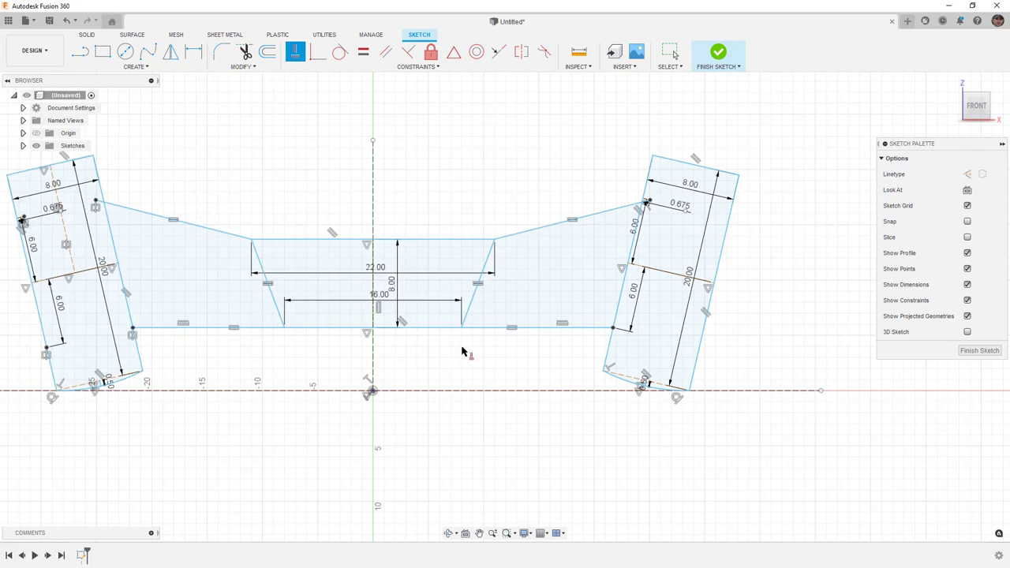
{"action": "key", "text": "Escape"}
Step: Pull the right rectangle slightly inward by its lower outer corner and its upper inner corner
{"action": "left_click_drag", "start_coordinate": [686, 393], "coordinate": [683, 399]}
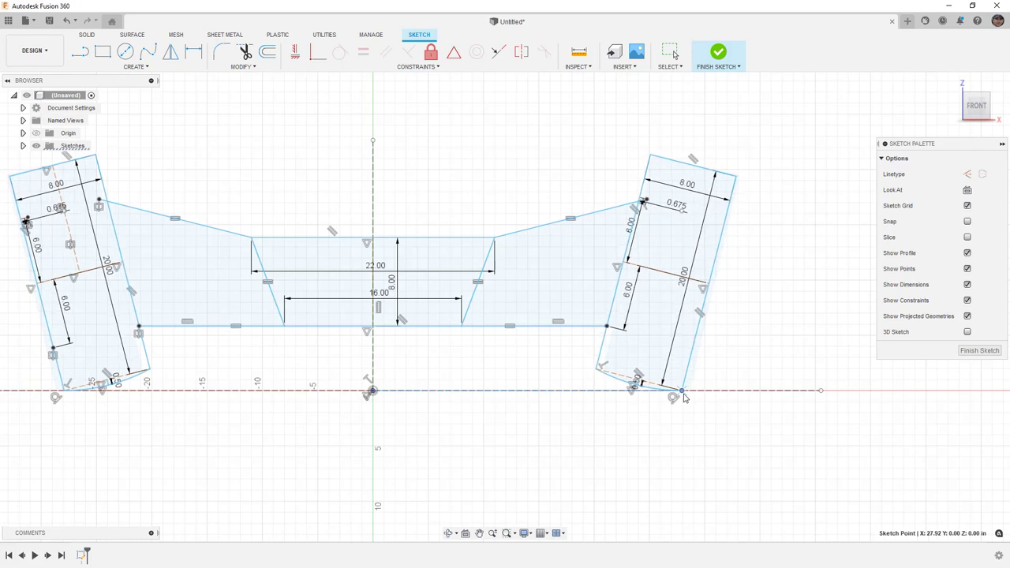
{"action": "left_click_drag", "start_coordinate": [649, 156], "coordinate": [645, 155]}
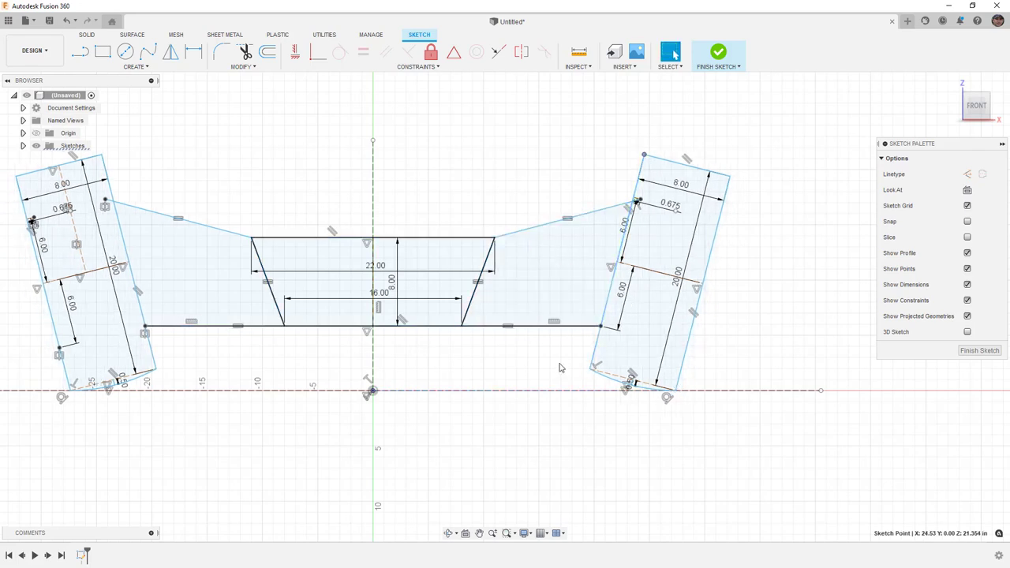
{"action": "key", "text": "d"}
{"action": "left_click", "coordinate": [544, 326]}
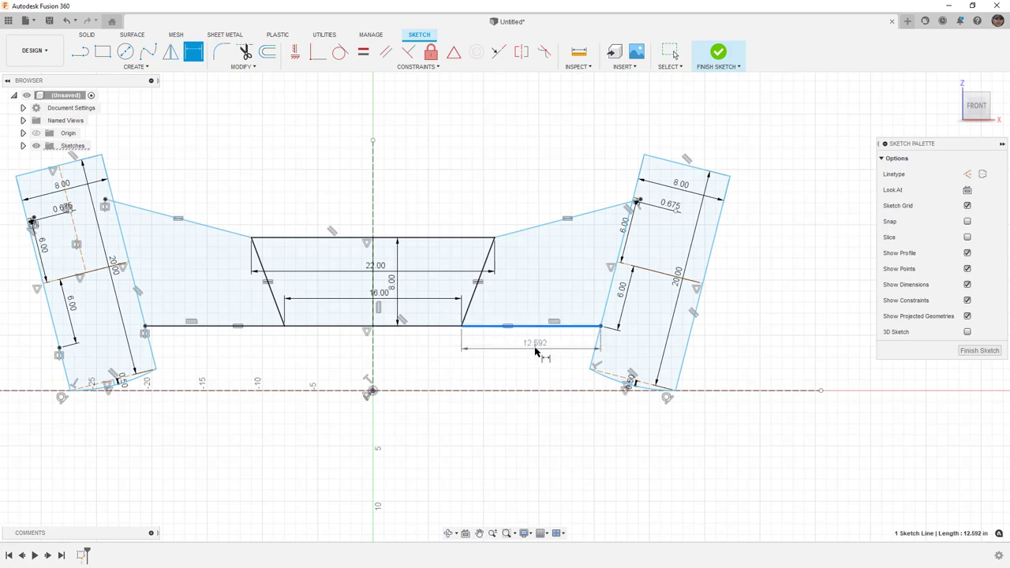
{"action": "right_click", "coordinate": [535, 347]}
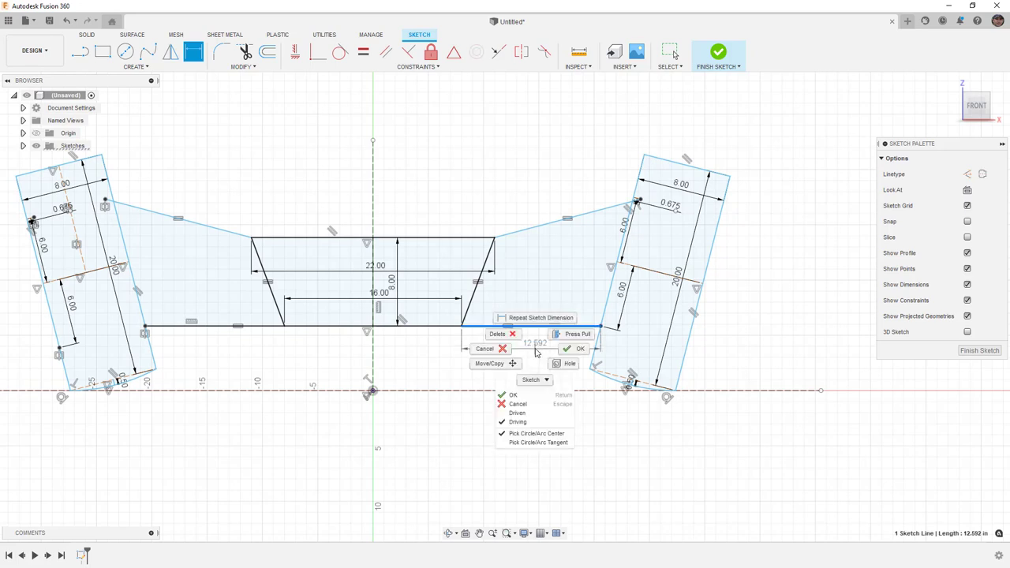
{"action": "left_click", "coordinate": [537, 404]}
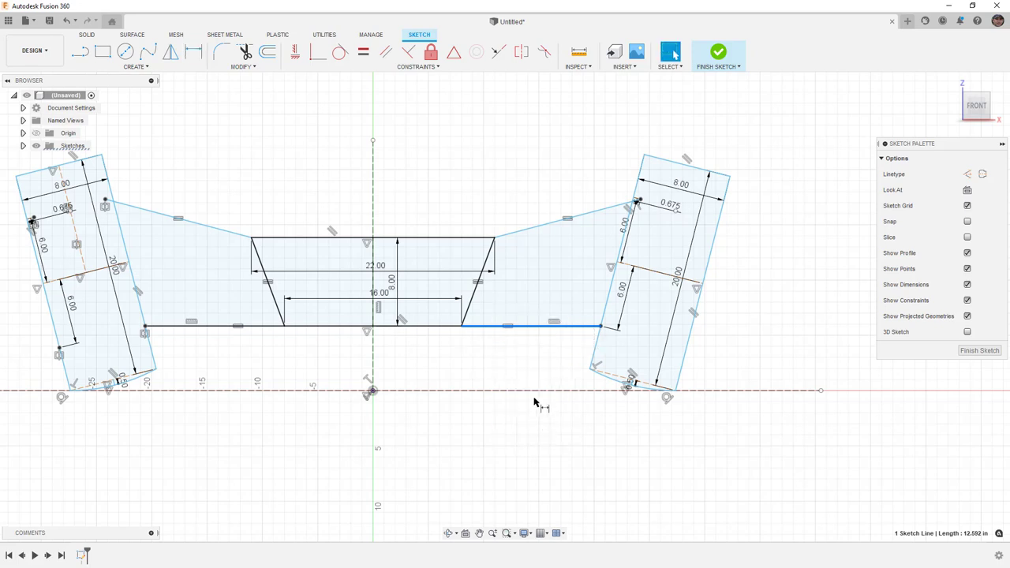
{"action": "left_click", "coordinate": [545, 348]}
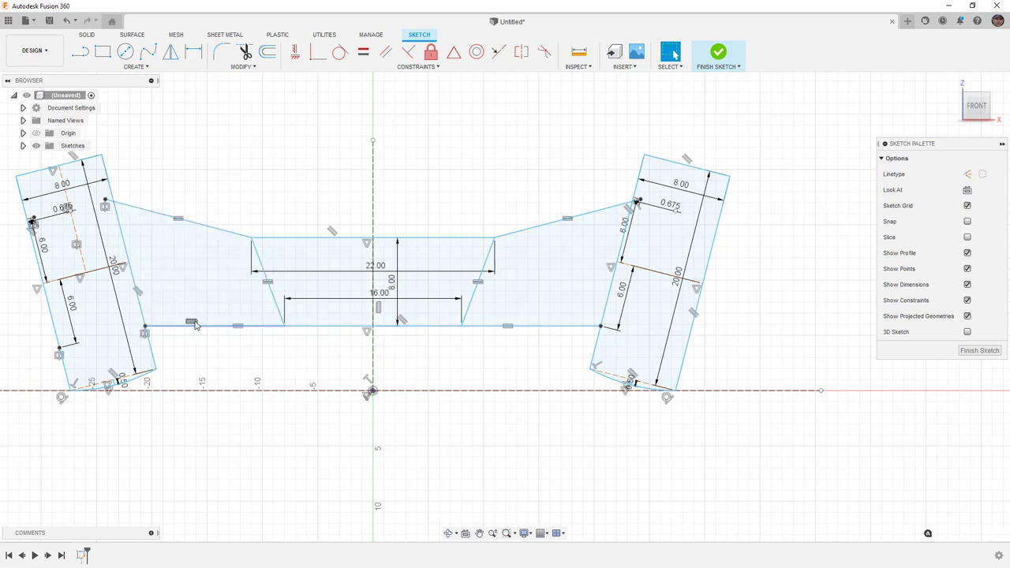
{"action": "key", "text": "d"}
{"action": "left_click", "coordinate": [501, 327]}
{"action": "right_click", "coordinate": [503, 351]}
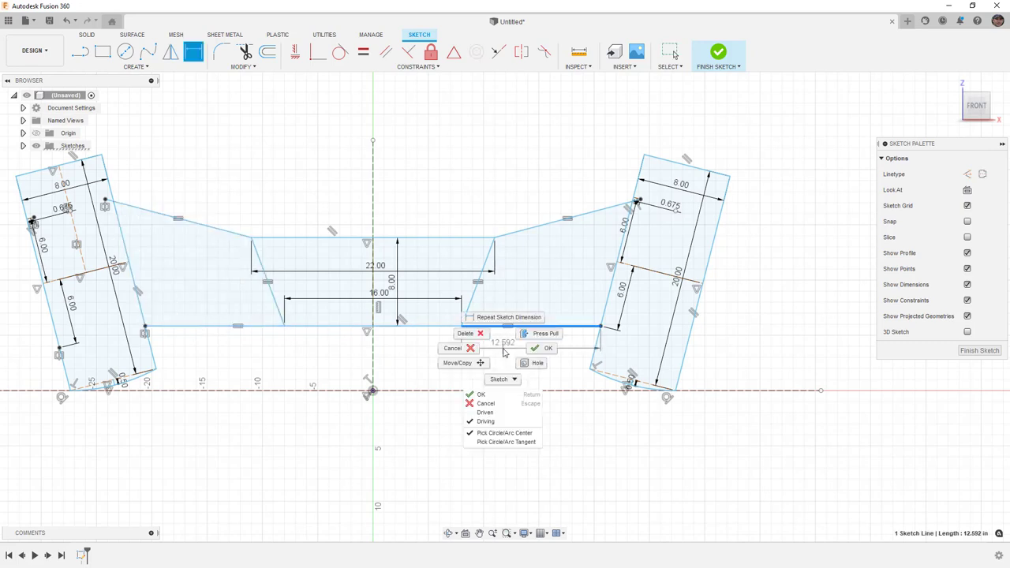
{"action": "left_click", "coordinate": [509, 409]}
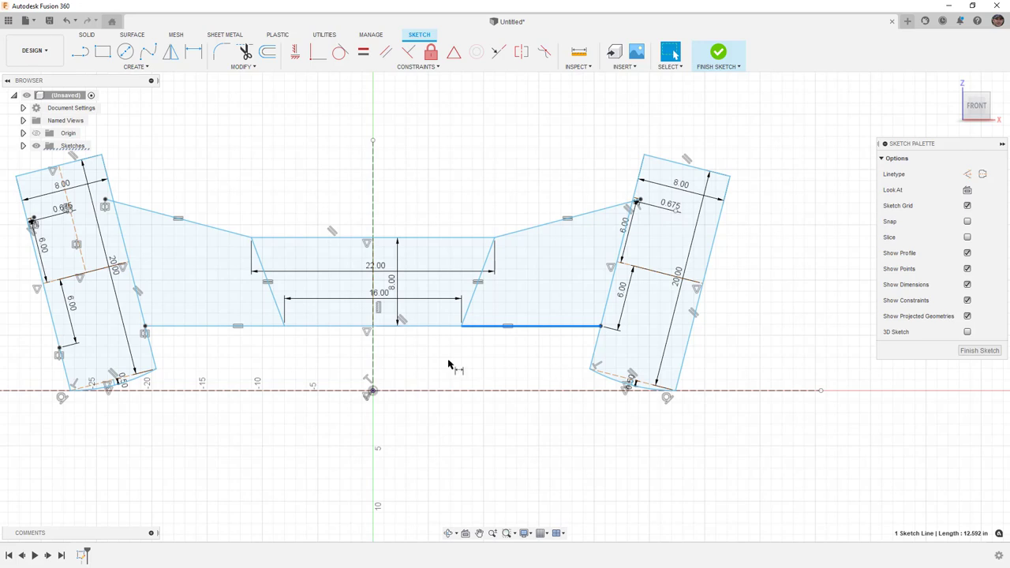
{"action": "left_click", "coordinate": [389, 332]}
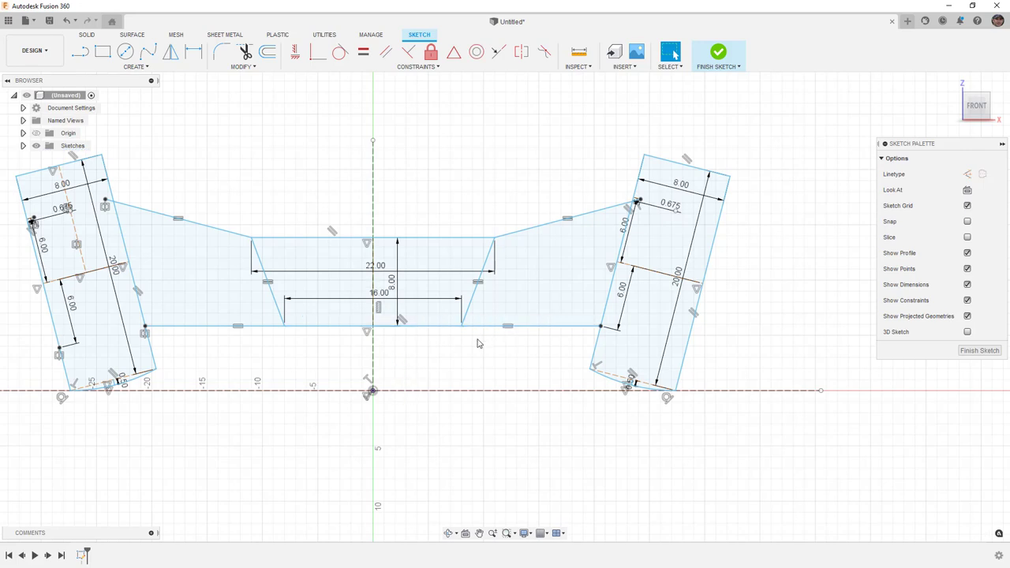
{"action": "key", "text": "d"}
{"action": "left_click", "coordinate": [463, 326]}
{"action": "left_click", "coordinate": [599, 326]}
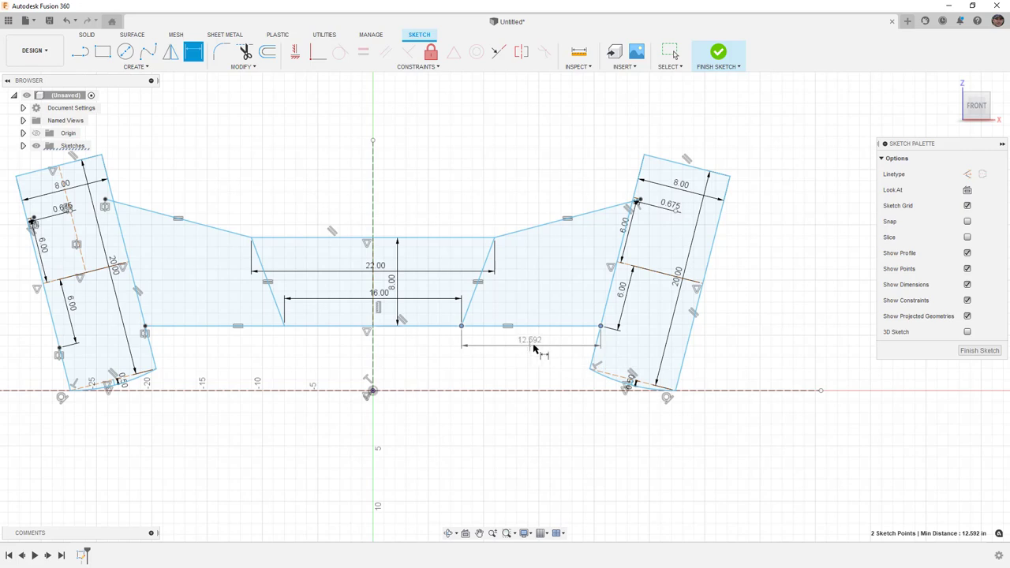
{"action": "key", "text": "Escape"}
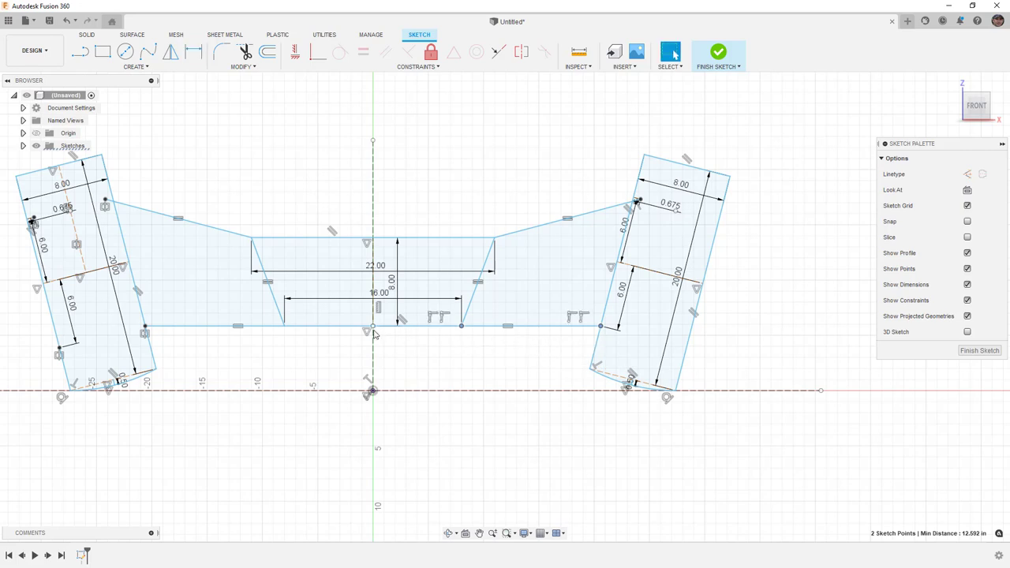
Step: Pull the trapezoid down by its bottom edge's midpoint and dimension the lower right connecting line to 12.5 in
{"action": "left_click_drag", "start_coordinate": [375, 331], "coordinate": [401, 357]}
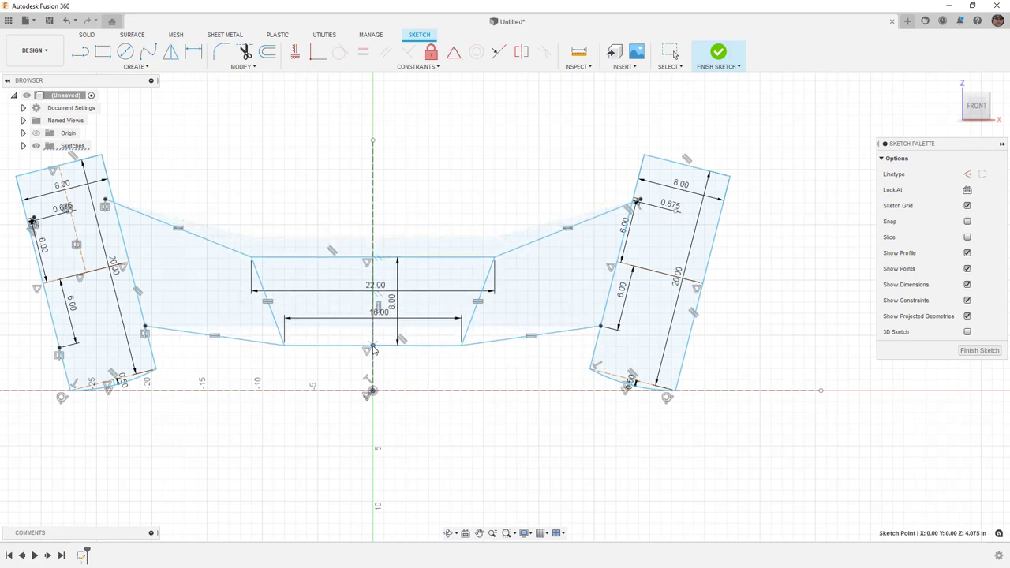
{"action": "key", "text": "d"}
{"action": "left_click", "coordinate": [512, 345]}
{"action": "right_click", "coordinate": [512, 355]}
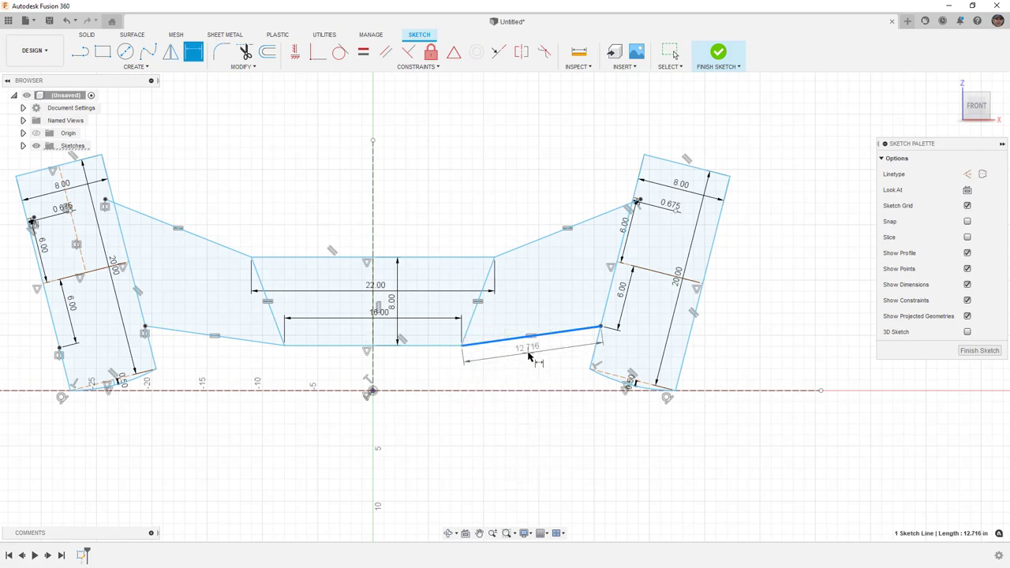
{"action": "left_click", "coordinate": [531, 355]}
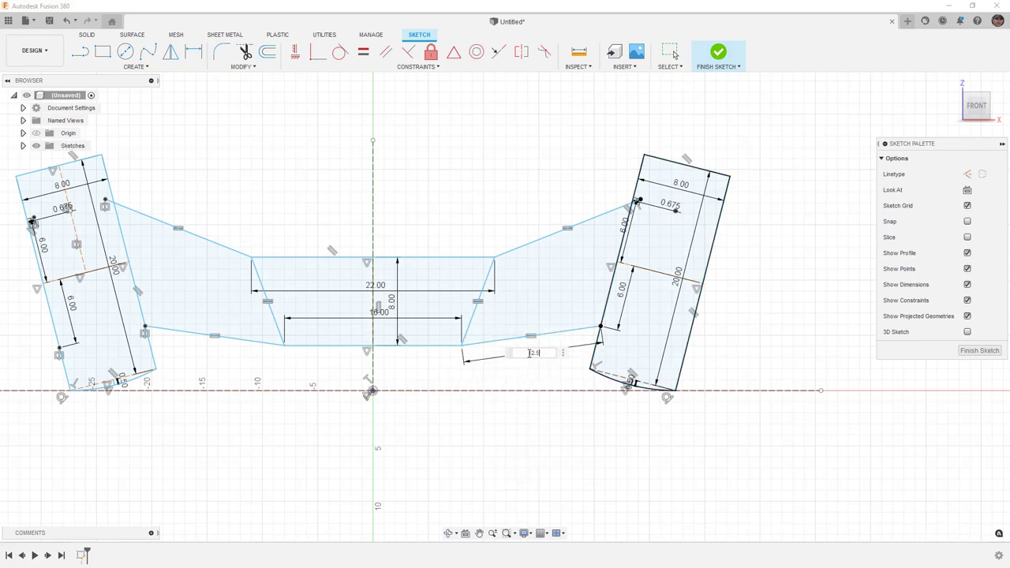
{"action": "type", "text": "12.5"}
{"action": "key", "text": "Return"}
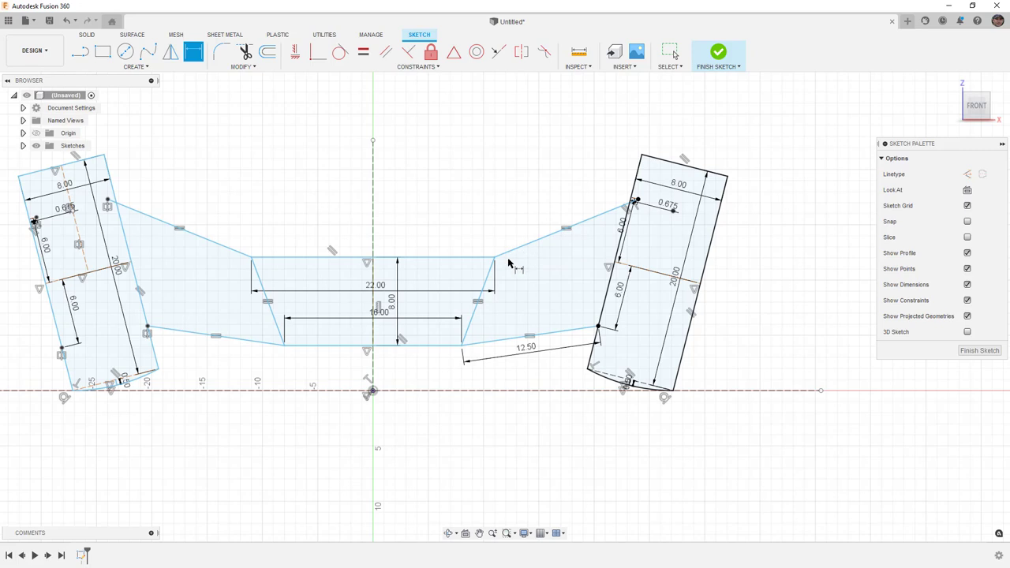
{"action": "key", "text": "Escape"}
Step: Try fixing the trapezoid's top edge in place, undo it, and try fixing its upper right corner instead
{"action": "left_click", "coordinate": [450, 257]}
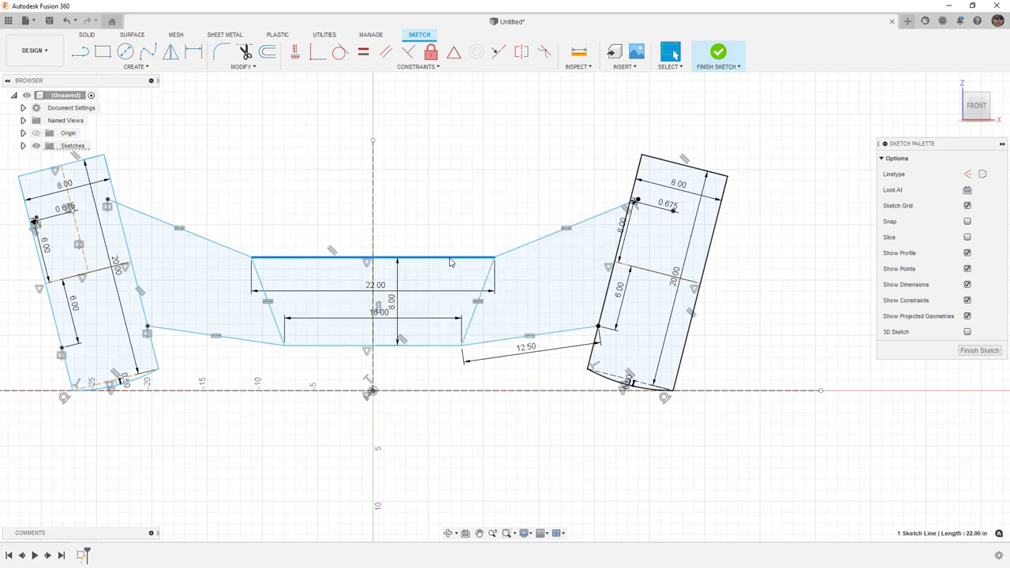
{"action": "left_click", "coordinate": [431, 52]}
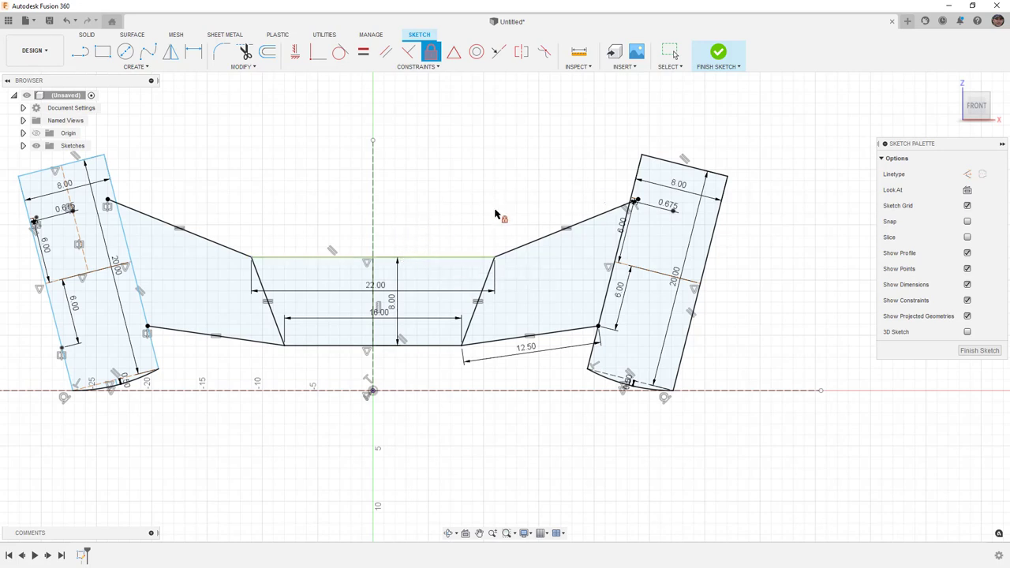
{"action": "key", "text": "Escape"}
{"action": "left_click", "coordinate": [634, 202]}
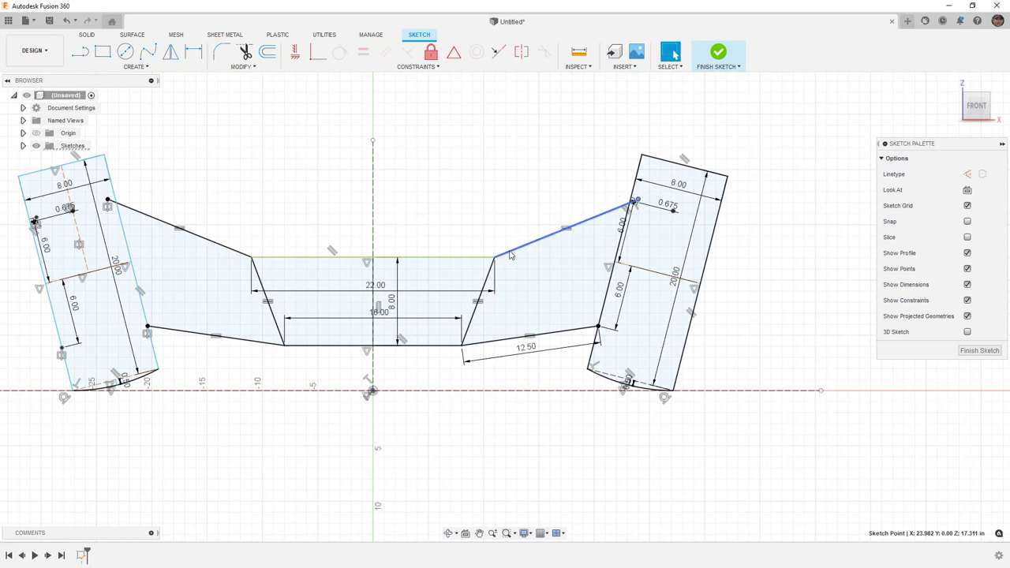
{"action": "left_click", "coordinate": [433, 246]}
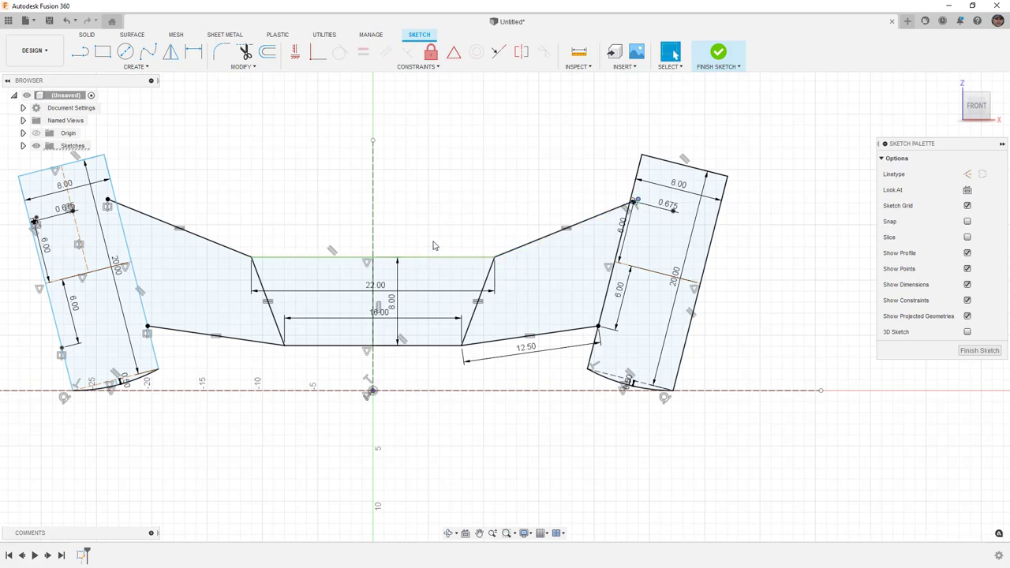
{"action": "key", "text": "ctrl+z"}
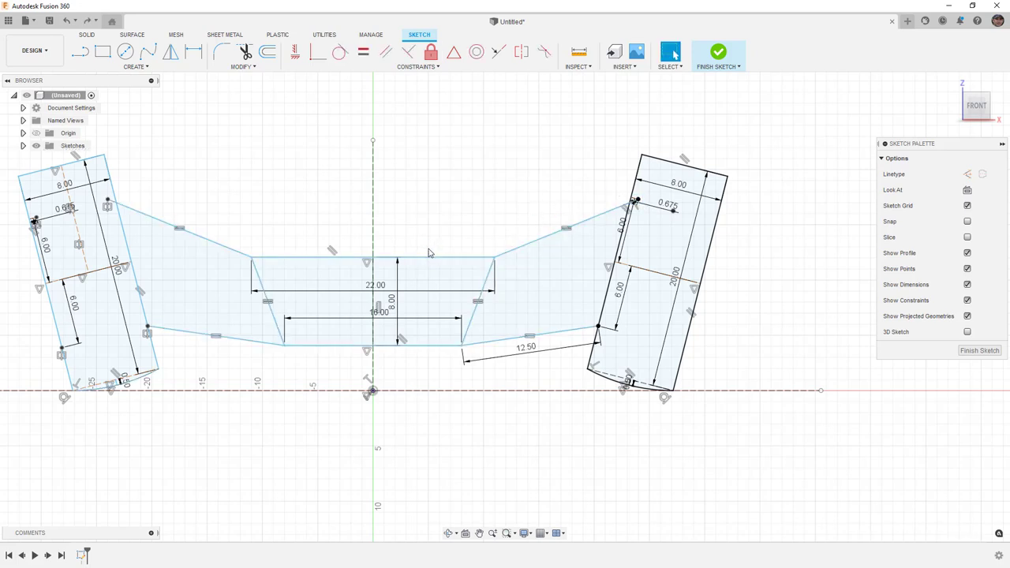
{"action": "left_click", "coordinate": [495, 258]}
{"action": "left_click", "coordinate": [430, 52]}
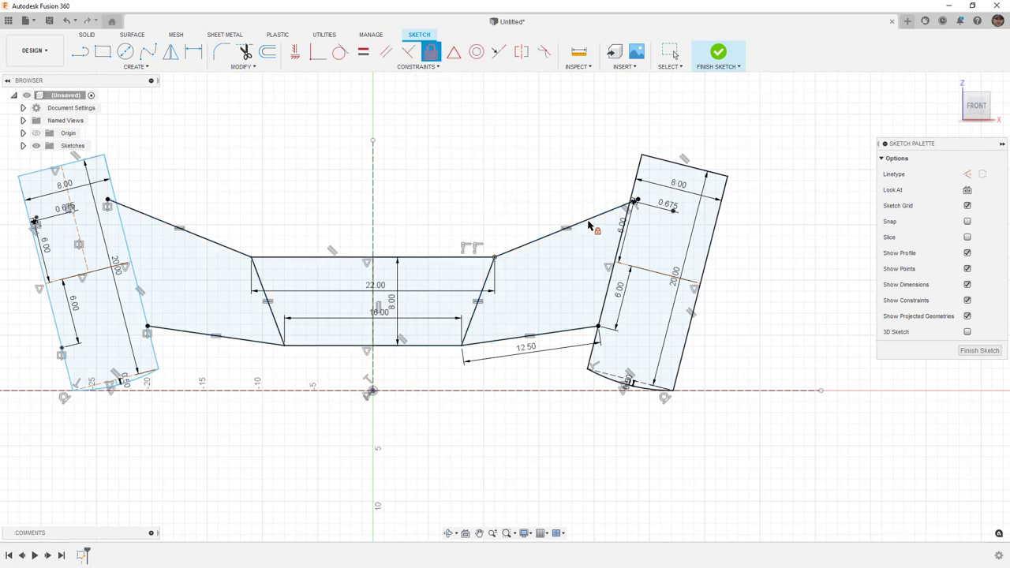
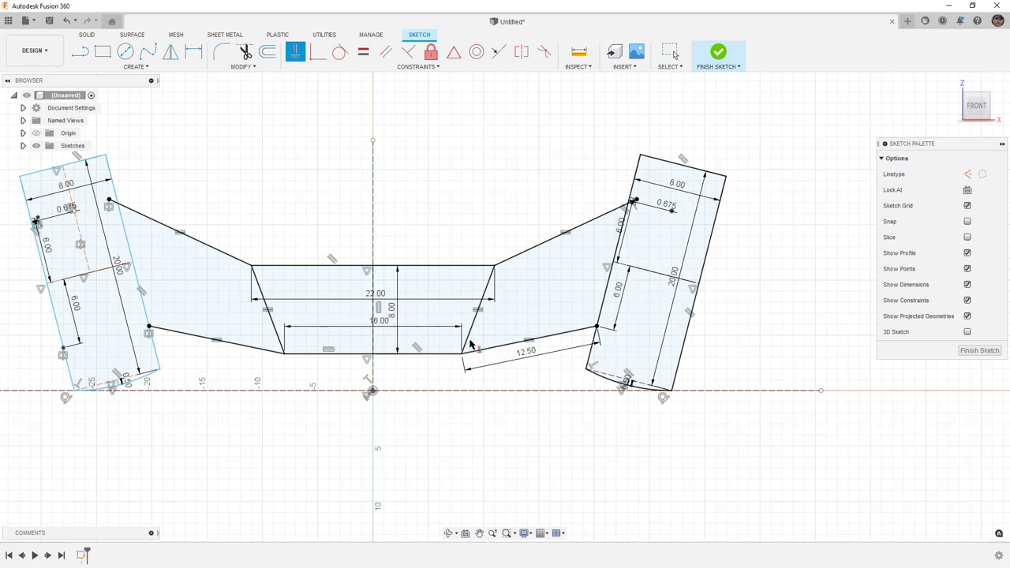
{"action": "key", "text": "Escape"}
Step: Try pulling the left rectangle inward by its upper and lower inner corners, and undo the moves
{"action": "left_click", "coordinate": [160, 370]}
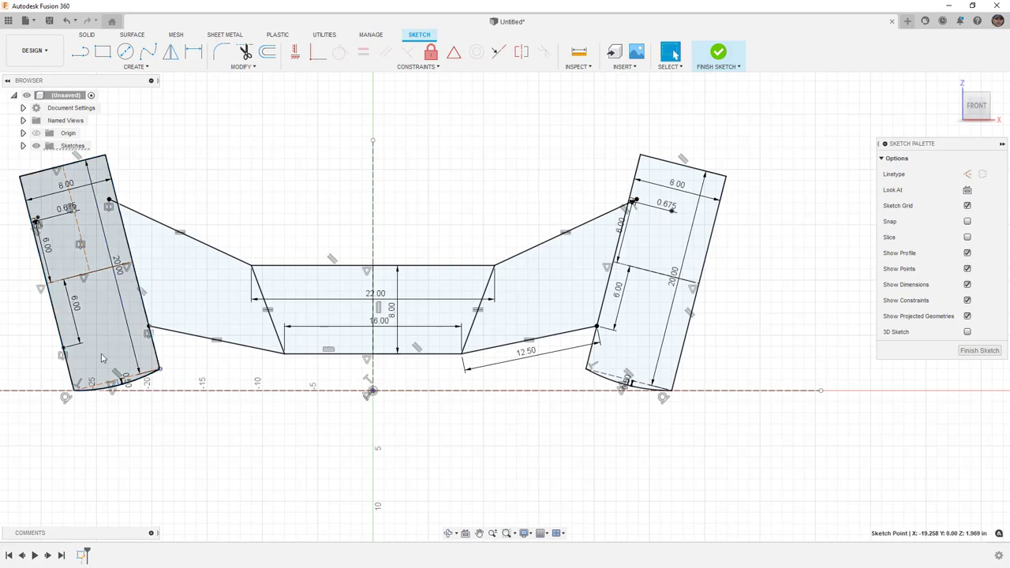
{"action": "left_click_drag", "start_coordinate": [105, 157], "coordinate": [117, 153]}
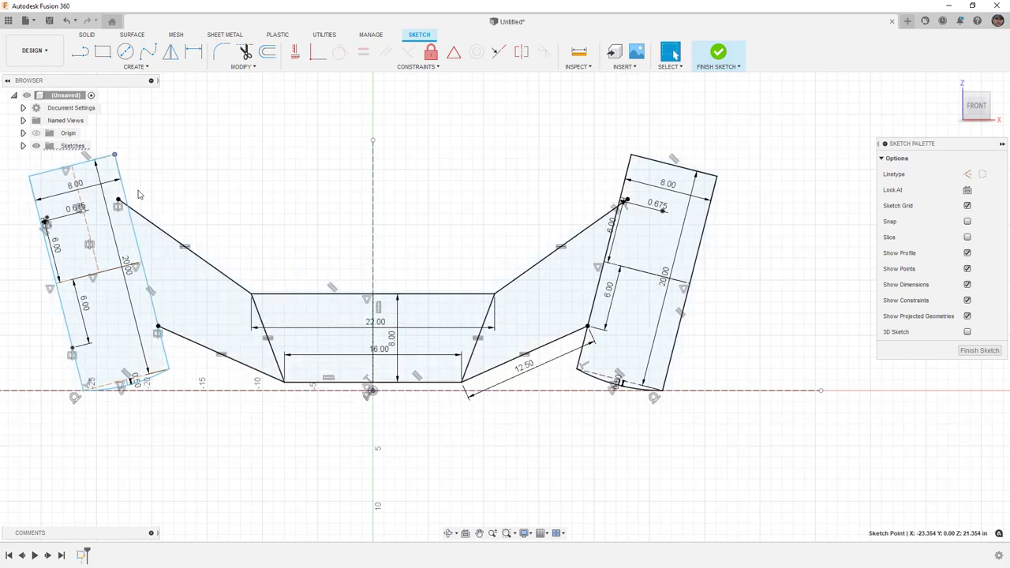
{"action": "left_click", "coordinate": [148, 288]}
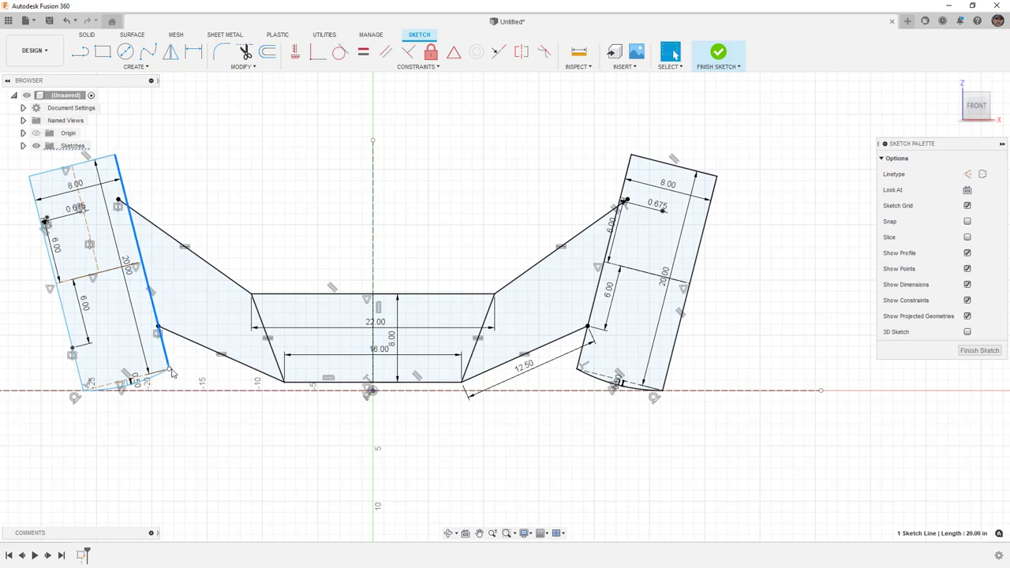
{"action": "left_click_drag", "start_coordinate": [170, 370], "coordinate": [162, 373]}
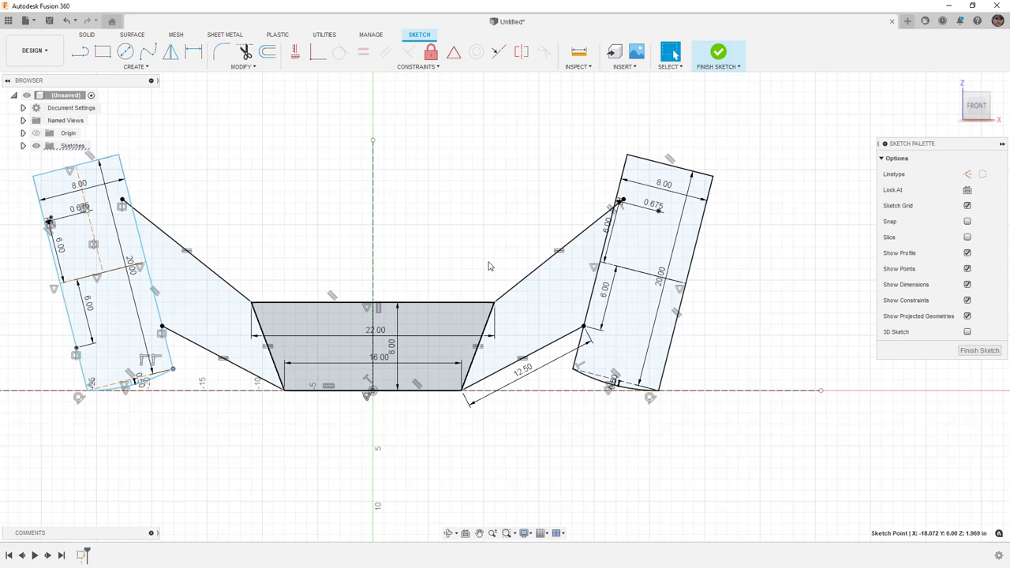
{"action": "key", "text": "ctrl+z"}
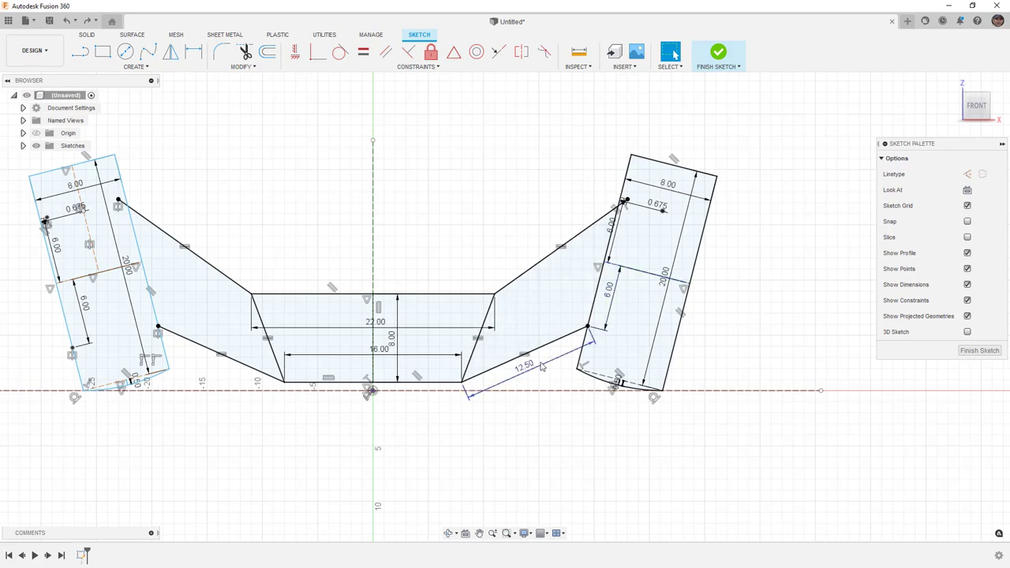
{"action": "key", "text": "ctrl+z"}
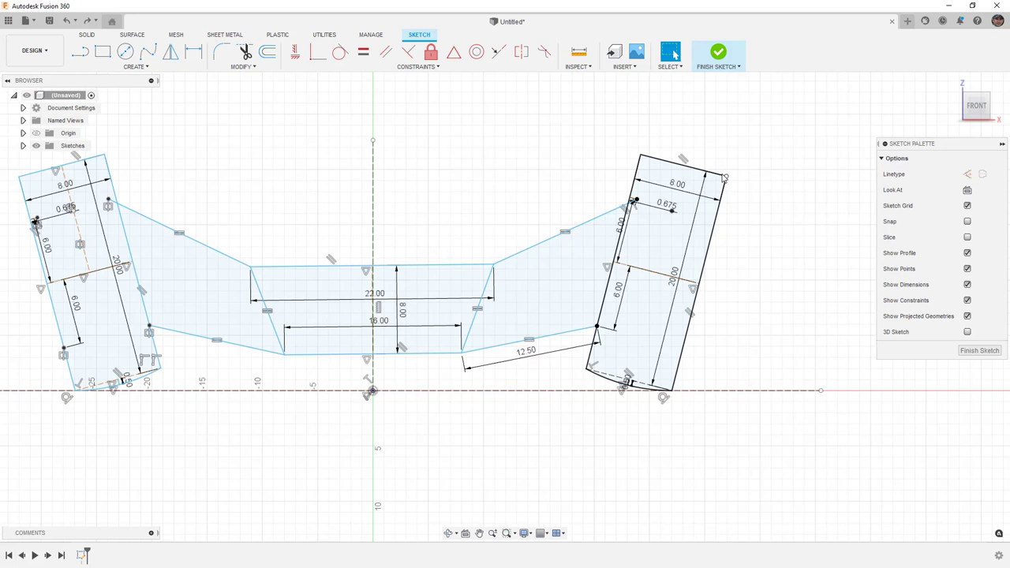
Step: Delete the upper connecting line between the trapezoid and the right rectangle
{"action": "left_click_drag", "start_coordinate": [731, 186], "coordinate": [747, 174]}
{"action": "left_click", "coordinate": [568, 237]}
{"action": "left_click", "coordinate": [565, 232]}
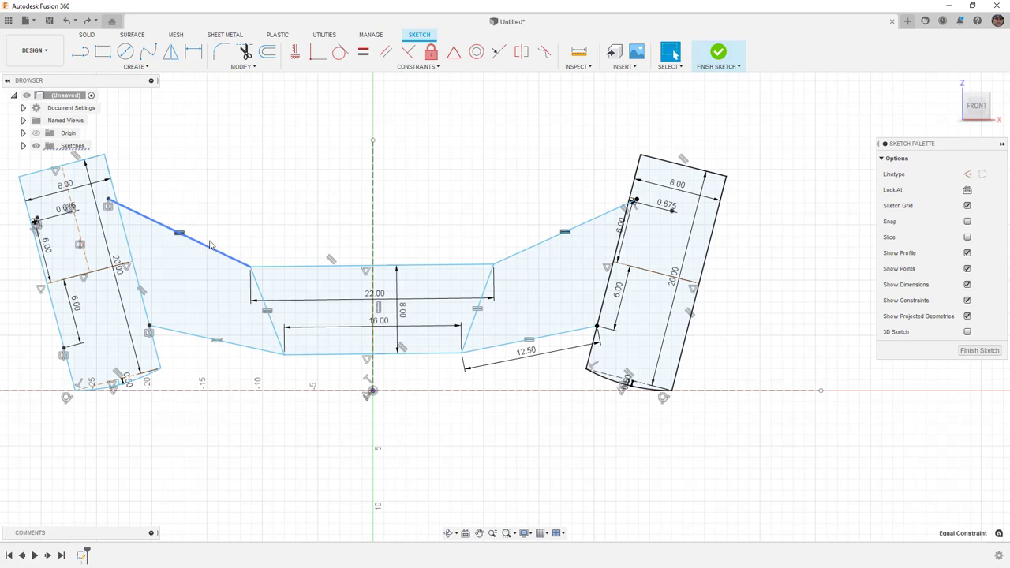
{"action": "left_click", "coordinate": [579, 228]}
{"action": "key", "text": "Delete"}
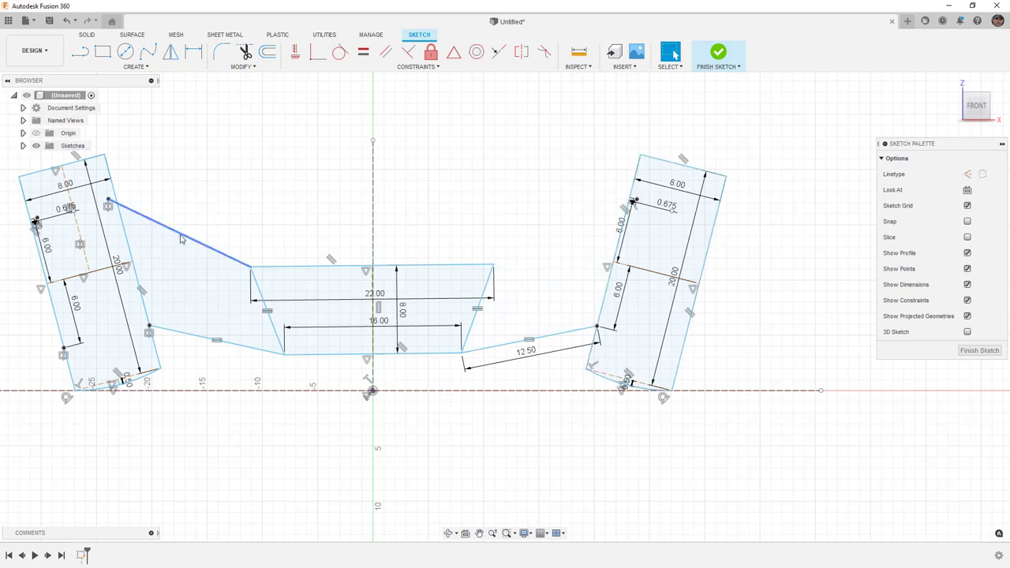
Step: Try pulling the right rectangle inward, undo it, and fix the trapezoid's lower right corner in place
{"action": "left_click_drag", "start_coordinate": [645, 160], "coordinate": [638, 156]}
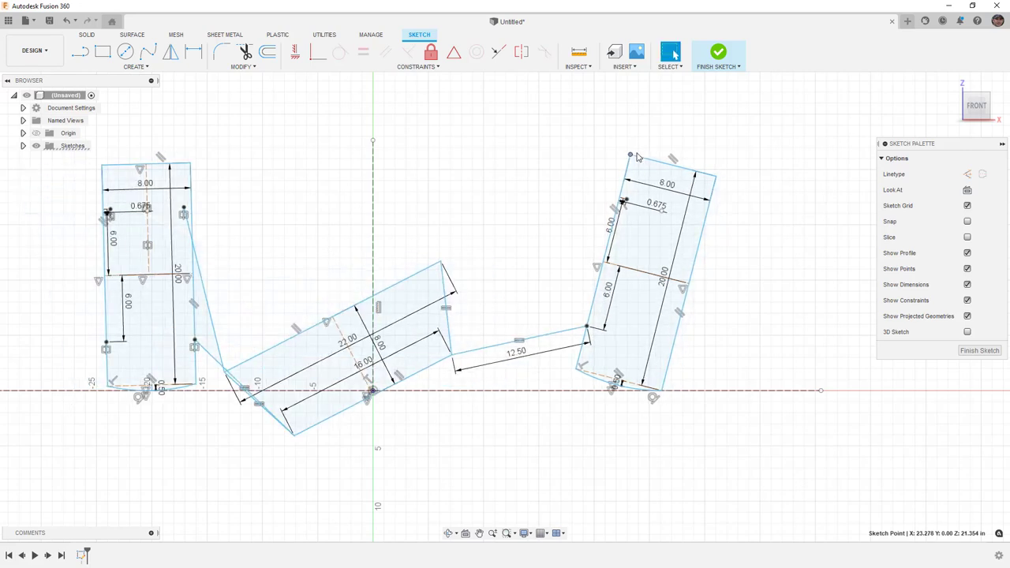
{"action": "key", "text": "ctrl+z"}
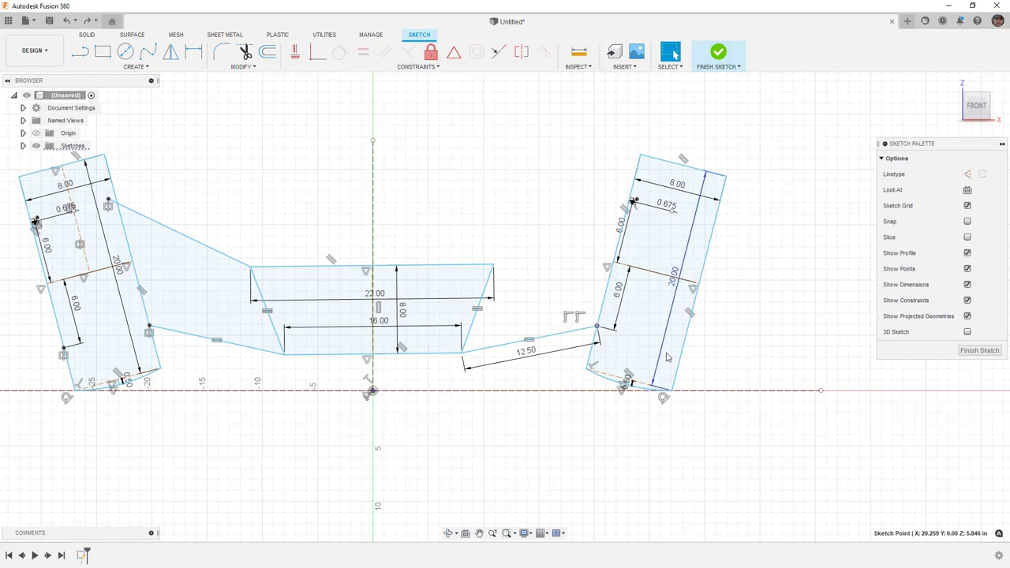
{"action": "left_click", "coordinate": [462, 352]}
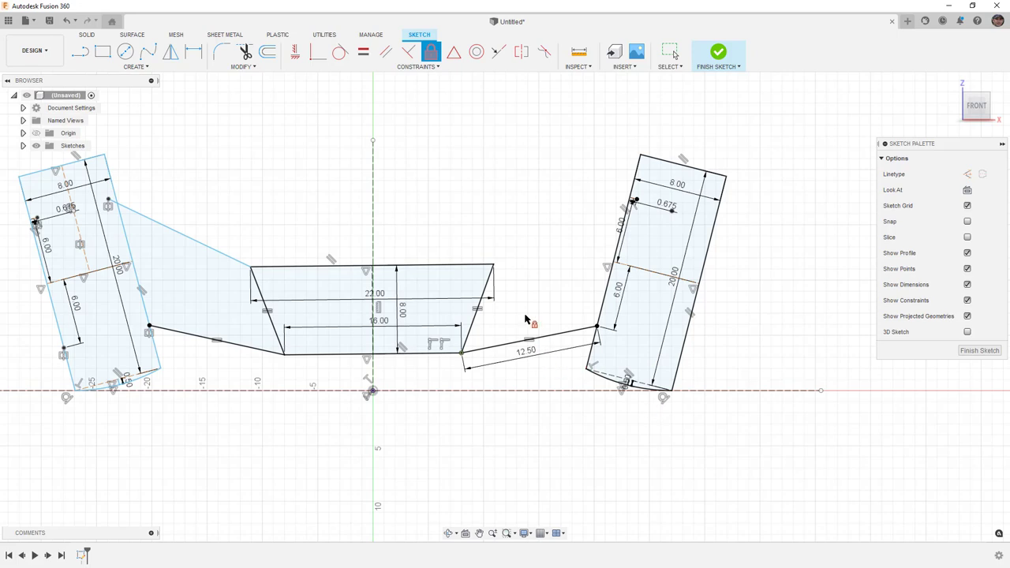
{"action": "key", "text": "Escape"}
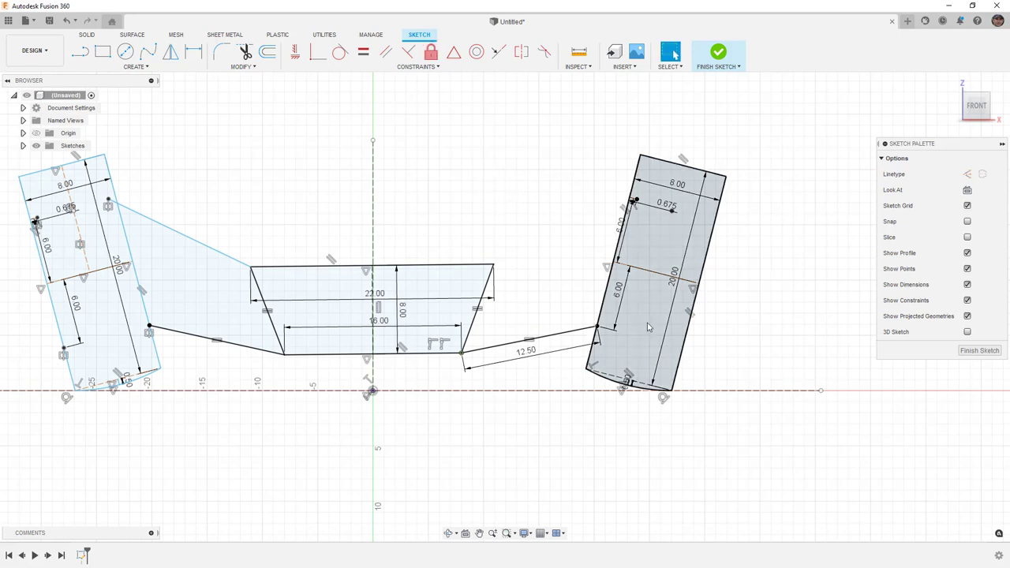
Step: Delete the tangent constraint on the right rectangle's bottom arc and tilt the rectangle inward by its upper inner corner
{"action": "left_click", "coordinate": [664, 399]}
{"action": "key", "text": "Delete"}
{"action": "left_click_drag", "start_coordinate": [640, 155], "coordinate": [573, 155]}
Step: Draw a line from the trapezoid's upper right corner to the upper point near the right rectangle's inner edge
{"action": "key", "text": "l"}
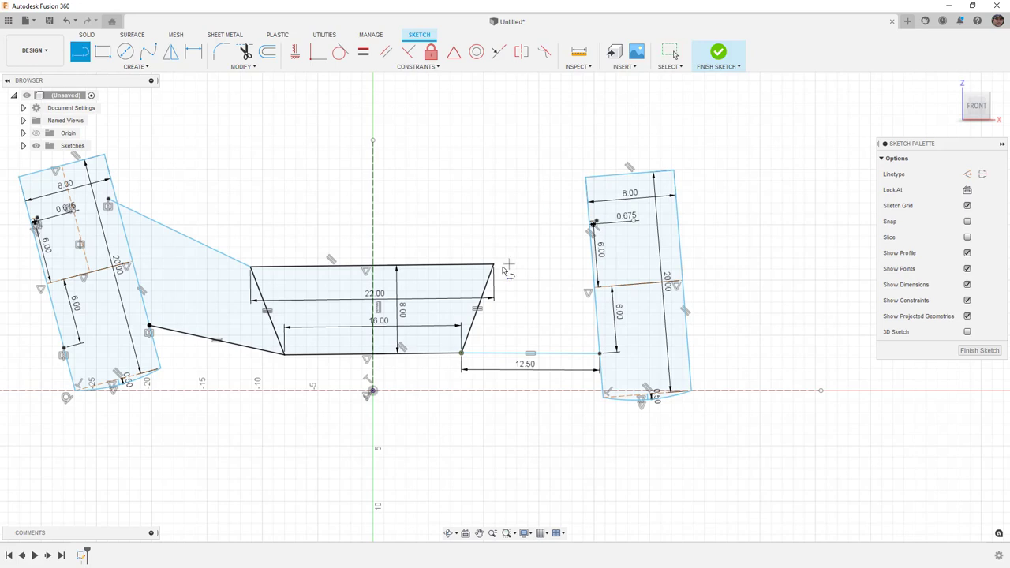
{"action": "left_click", "coordinate": [494, 266]}
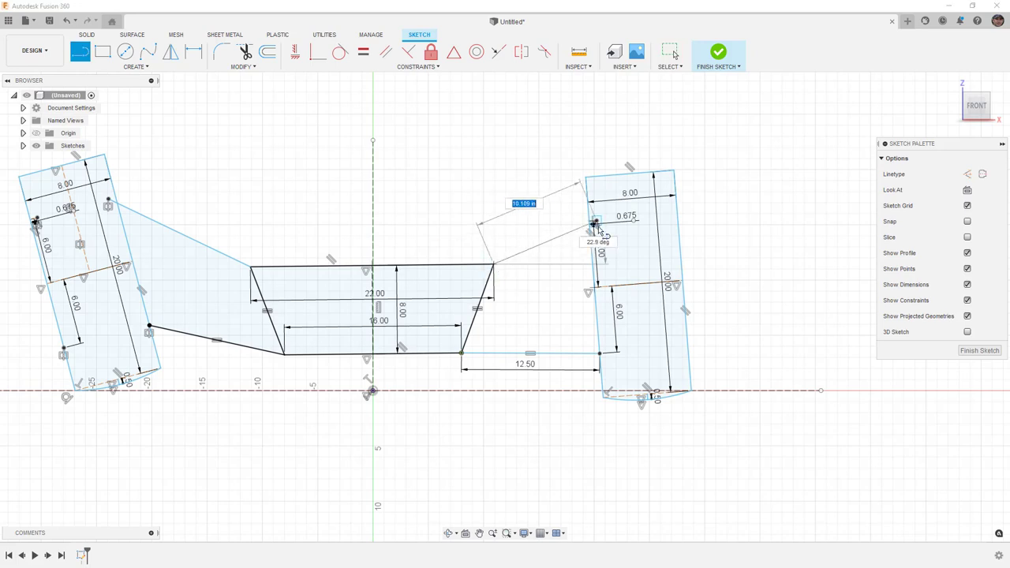
{"action": "scroll", "coordinate": [597, 227], "scroll_direction": "up", "scroll_amount": 5}
{"action": "left_click", "coordinate": [593, 224]}
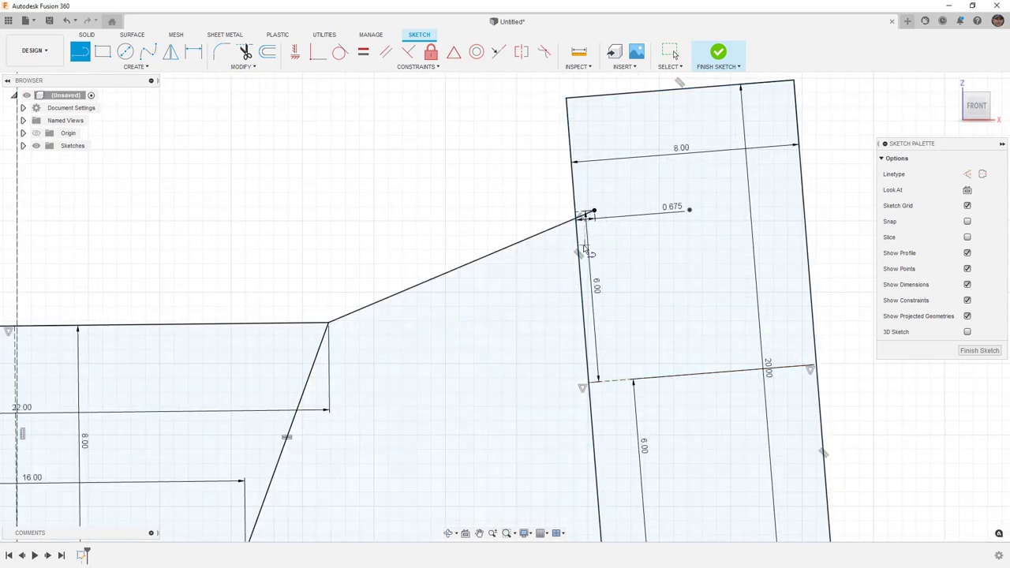
{"action": "scroll", "coordinate": [588, 251], "scroll_direction": "down", "scroll_amount": 8}
{"action": "key", "text": "Escape"}
Step: Nudge the right rectangle by its bottom arc, try tilting it outward by its upper inner corner, and undo the tilt
{"action": "mouse_move", "coordinate": [636, 373]}
{"action": "left_mouse_down"}
{"action": "mouse_move", "coordinate": [637, 361]}
{"action": "mouse_move", "coordinate": [632, 376]}
{"action": "left_mouse_up"}
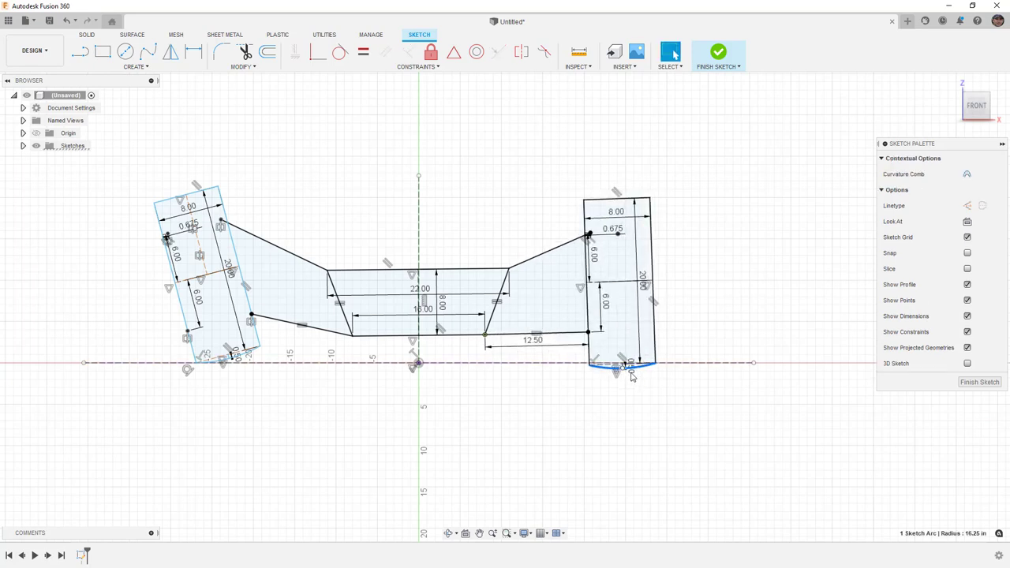
{"action": "left_click", "coordinate": [656, 196]}
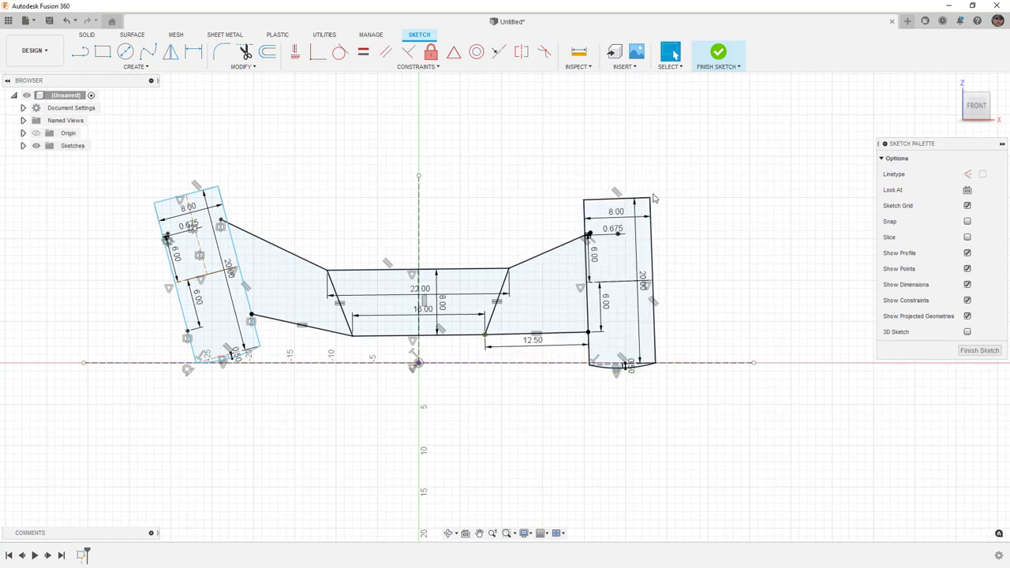
{"action": "mouse_move", "coordinate": [585, 200]}
{"action": "left_mouse_down"}
{"action": "mouse_move", "coordinate": [569, 197]}
{"action": "mouse_move", "coordinate": [591, 191]}
{"action": "left_mouse_up"}
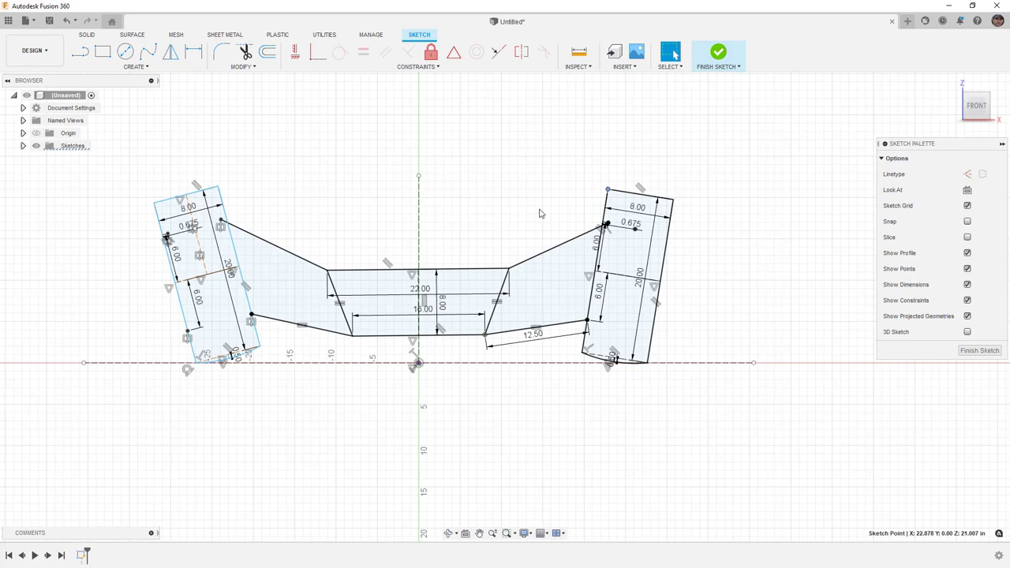
{"action": "key", "text": "ctrl+z"}
Step: Add an aligned 10.75 in dimension to the connecting line between the trapezoid's upper right corner and the right rectangle
{"action": "left_click", "coordinate": [552, 248]}
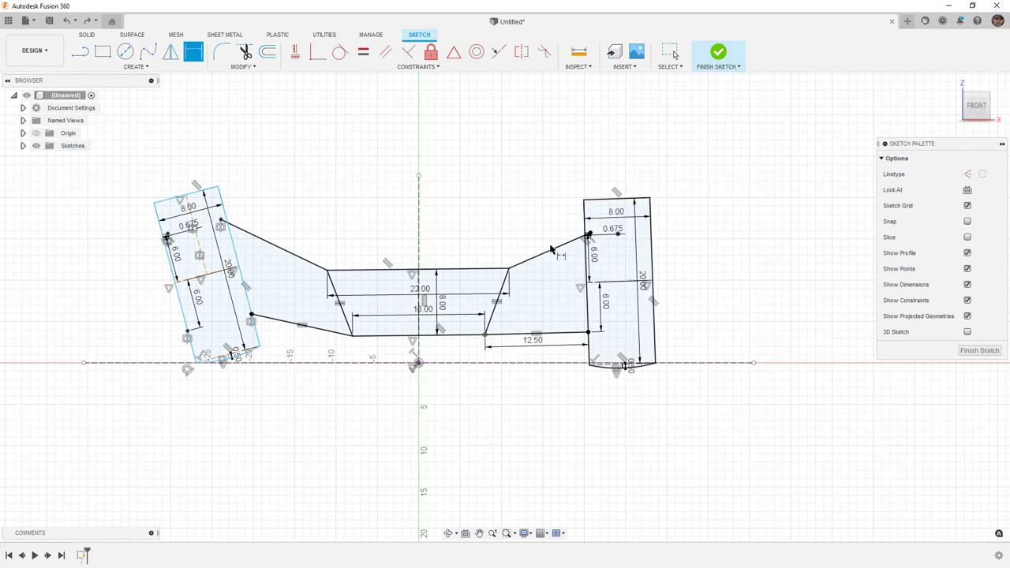
{"action": "key", "text": "d"}
{"action": "right_click", "coordinate": [548, 249]}
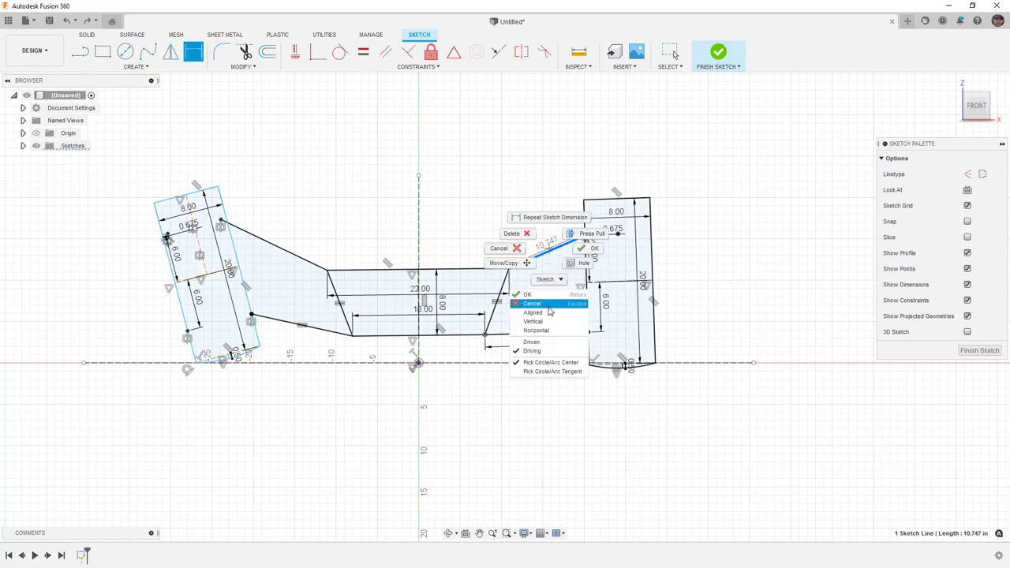
{"action": "left_click", "coordinate": [536, 313]}
{"action": "left_click", "coordinate": [528, 225]}
{"action": "type", "text": "155"}
{"action": "key", "text": "Return"}
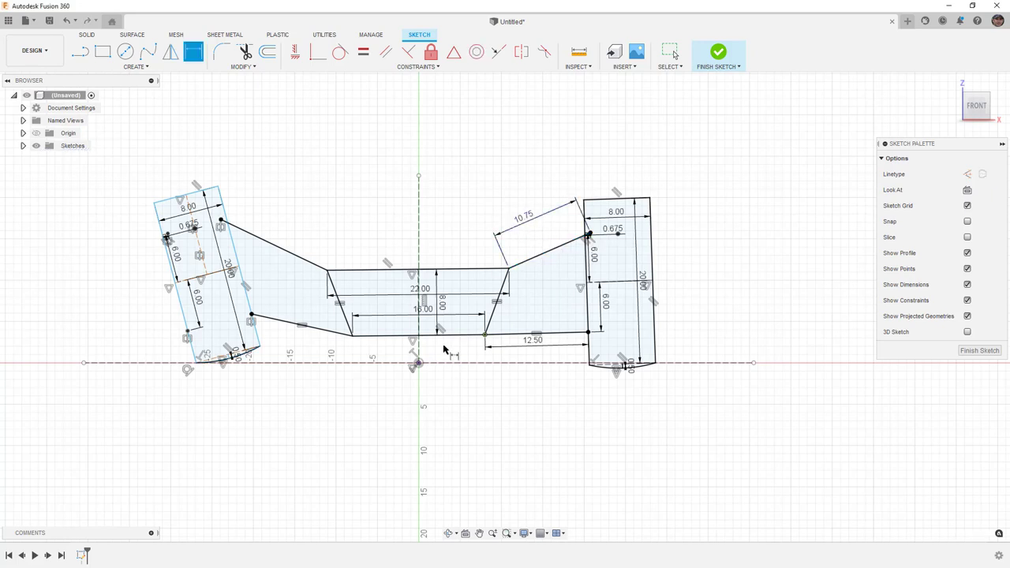
{"action": "scroll", "coordinate": [450, 350], "scroll_direction": "up", "scroll_amount": 2}
{"action": "key", "text": "Escape"}
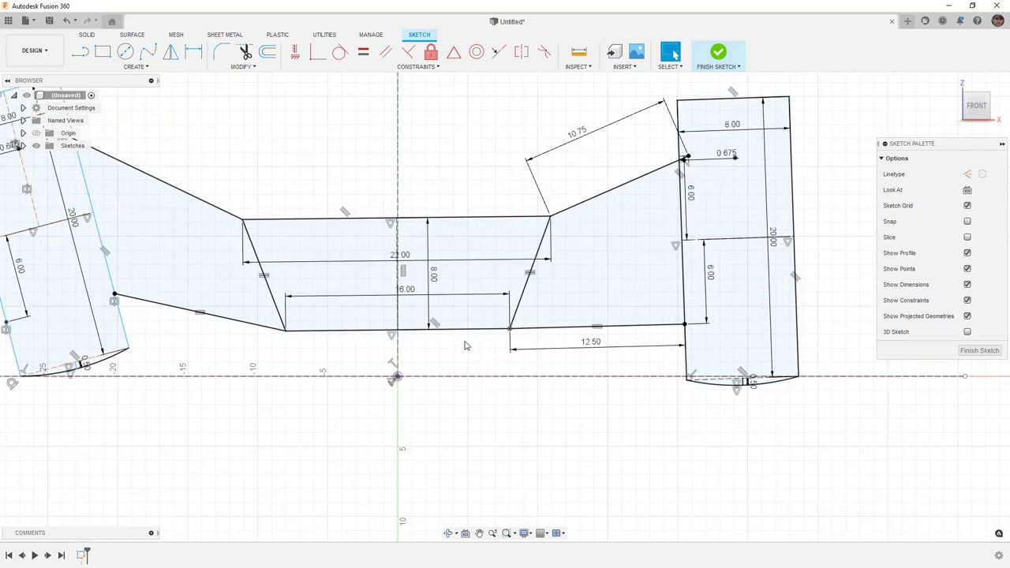
Step: Delete the tangent constraint on the left rectangle's bottom arc and tilt the rectangle by its lower inner corner
{"action": "scroll", "coordinate": [532, 219], "scroll_direction": "down", "scroll_amount": 2}
{"action": "scroll", "coordinate": [532, 219], "scroll_direction": "down", "scroll_amount": 1}
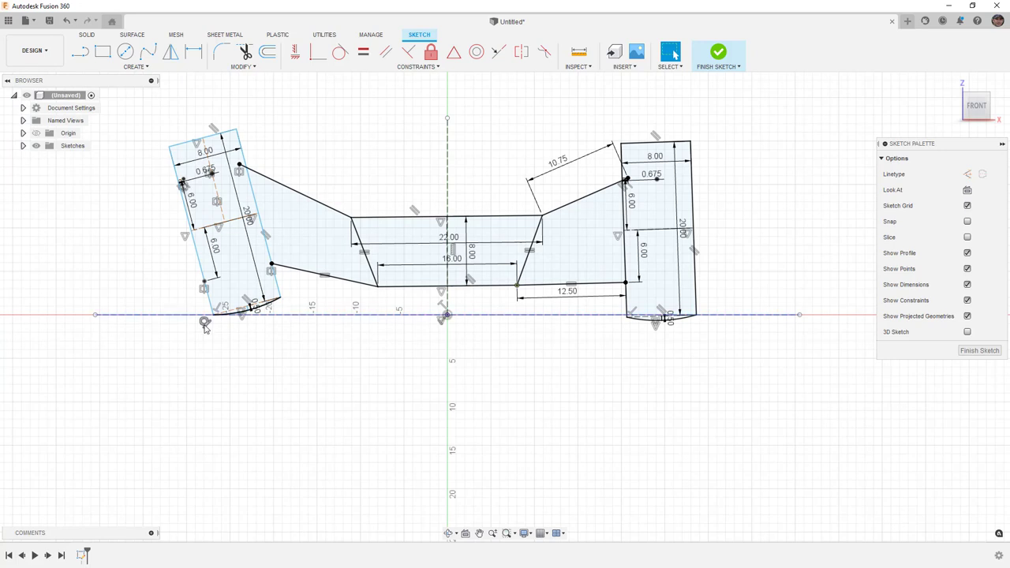
{"action": "left_click_drag", "start_coordinate": [272, 304], "coordinate": [270, 304]}
Step: Make the two upper connecting lines equal in length
{"action": "left_click", "coordinate": [312, 189]}
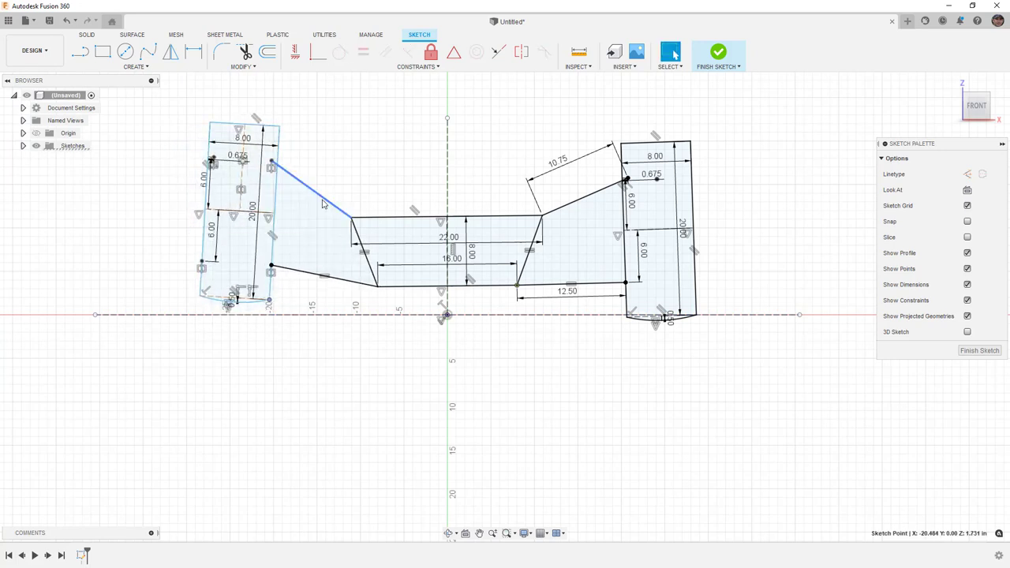
{"action": "left_click", "coordinate": [569, 204]}
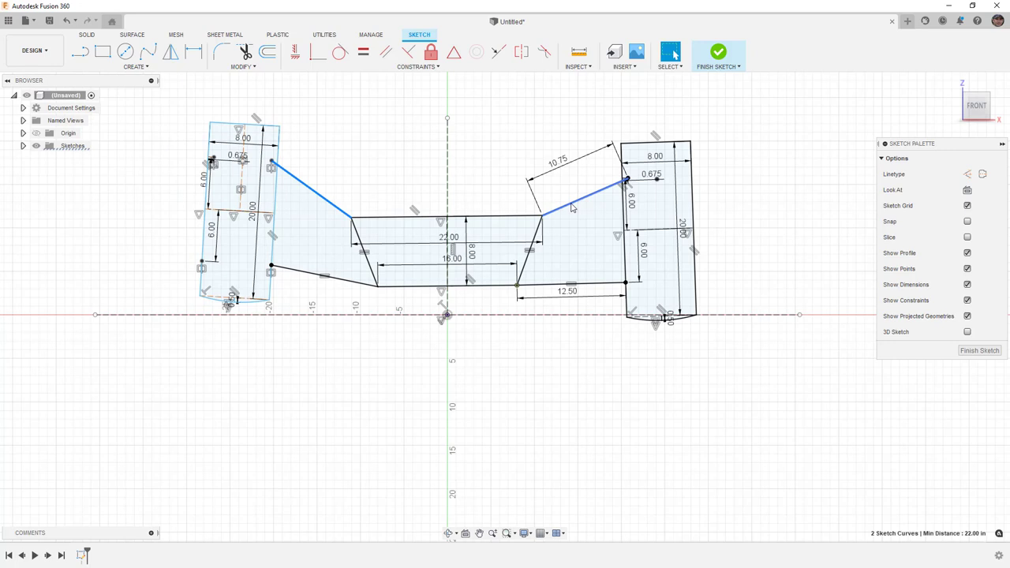
{"action": "left_click", "coordinate": [363, 51]}
{"action": "key", "text": "Escape"}
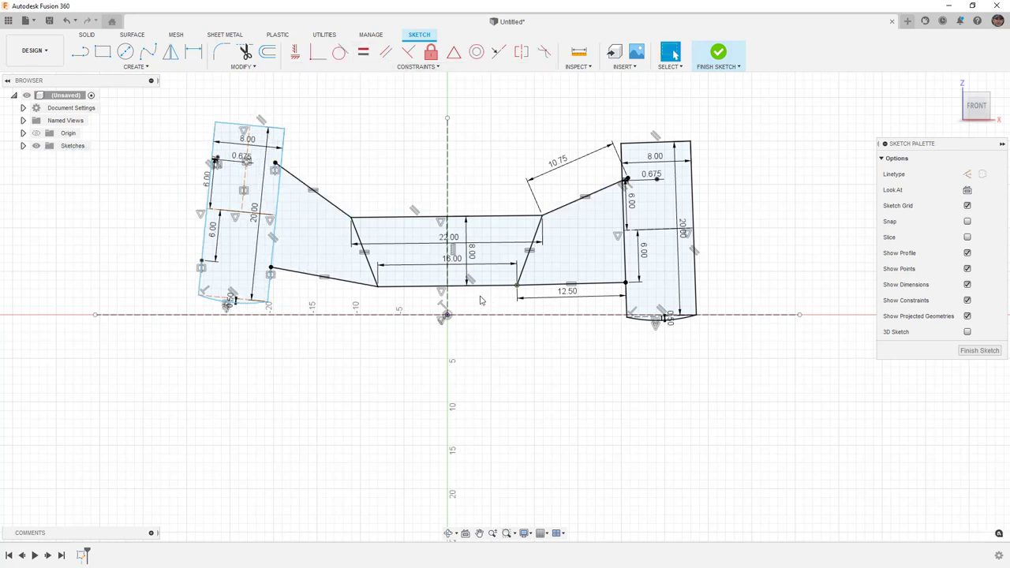
Step: Remove the fixed constraint from the trapezoid's lower right corner
{"action": "left_click", "coordinate": [480, 290]}
{"action": "scroll", "coordinate": [476, 289], "scroll_direction": "up", "scroll_amount": 2}
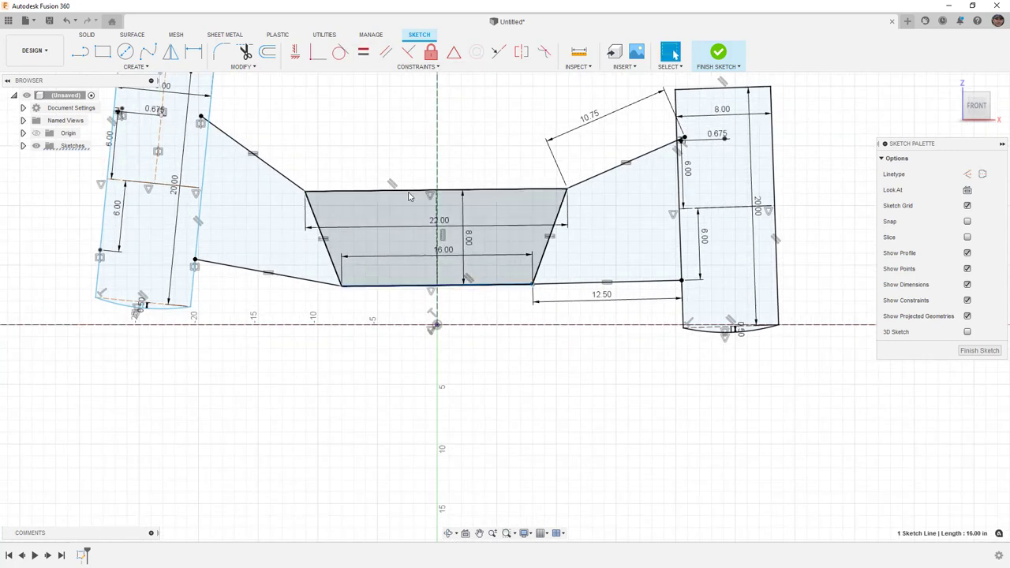
{"action": "key", "text": "Escape"}
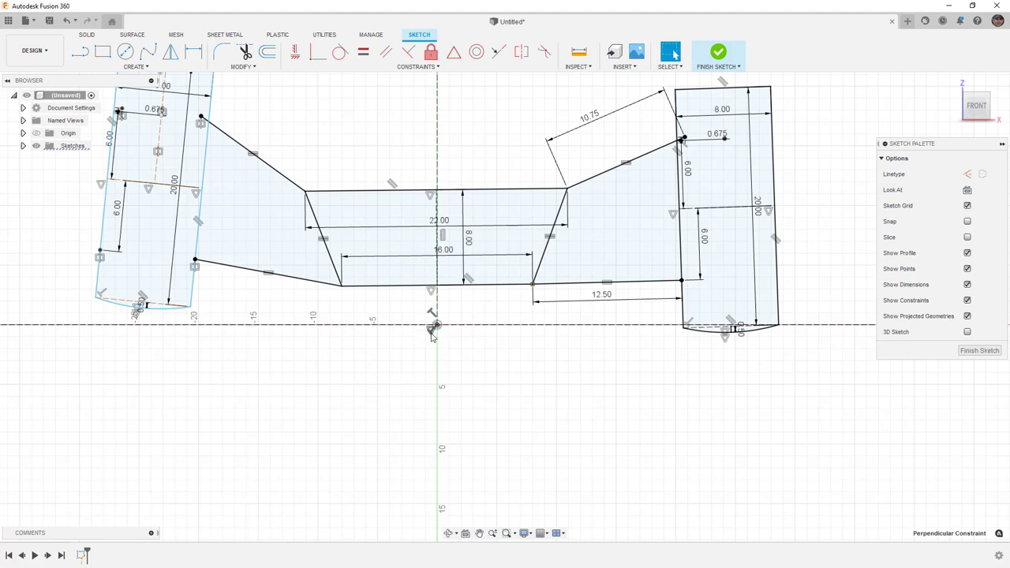
{"action": "scroll", "coordinate": [444, 237], "scroll_direction": "down", "scroll_amount": 2}
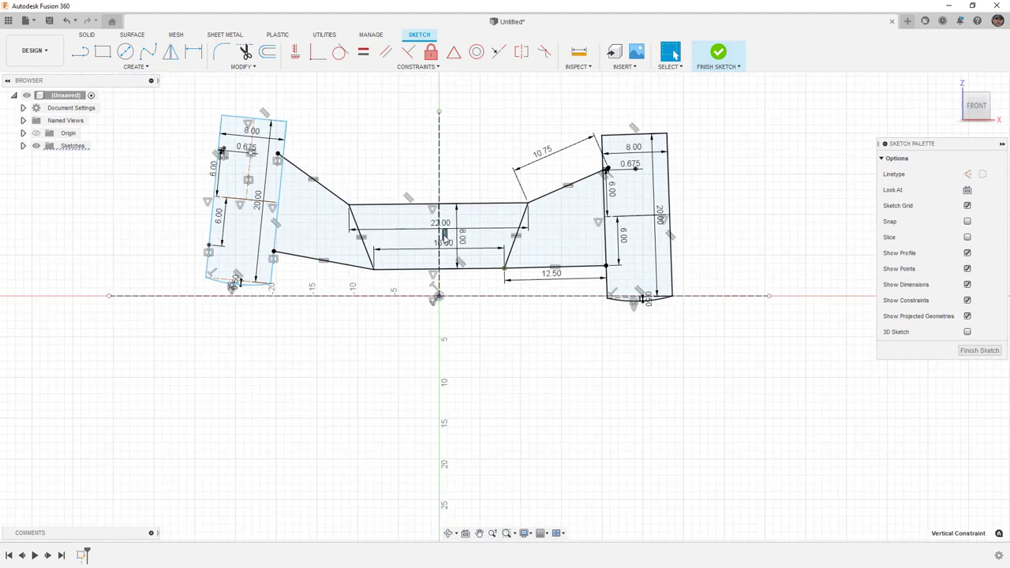
{"action": "scroll", "coordinate": [461, 237], "scroll_direction": "up", "scroll_amount": 3}
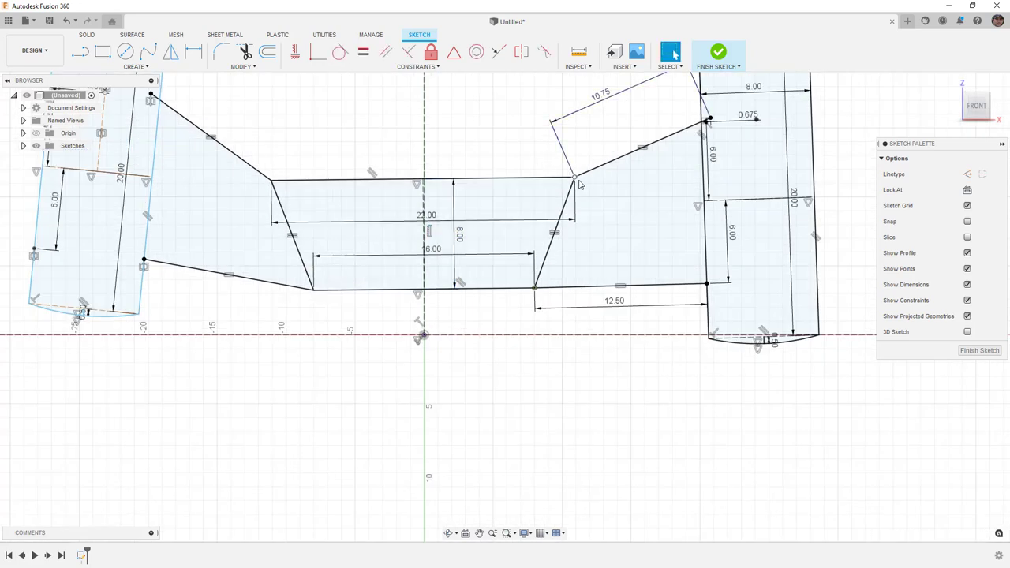
{"action": "scroll", "coordinate": [487, 172], "scroll_direction": "down", "scroll_amount": 2}
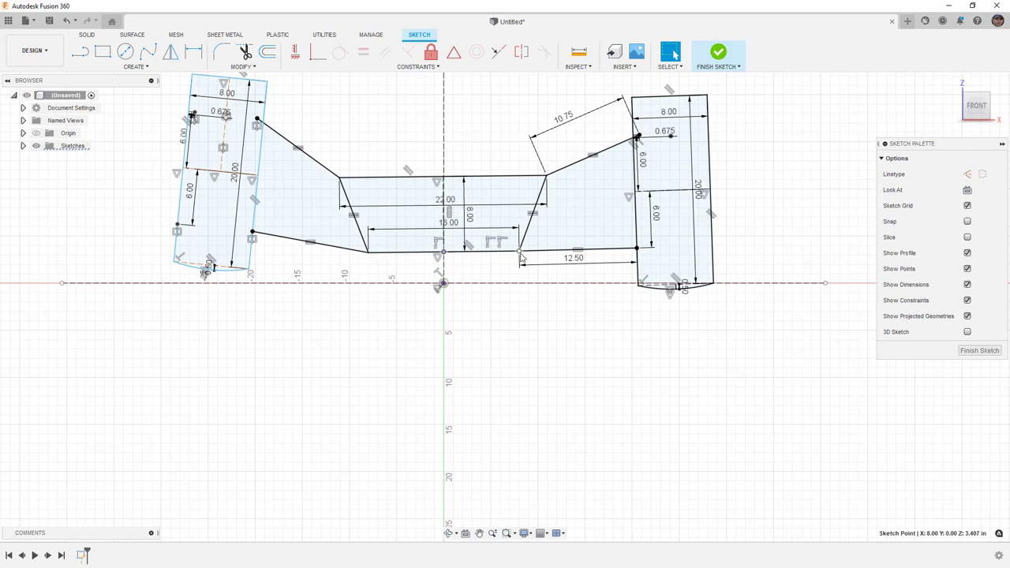
{"action": "left_click", "coordinate": [431, 52]}
{"action": "key", "text": "Escape"}
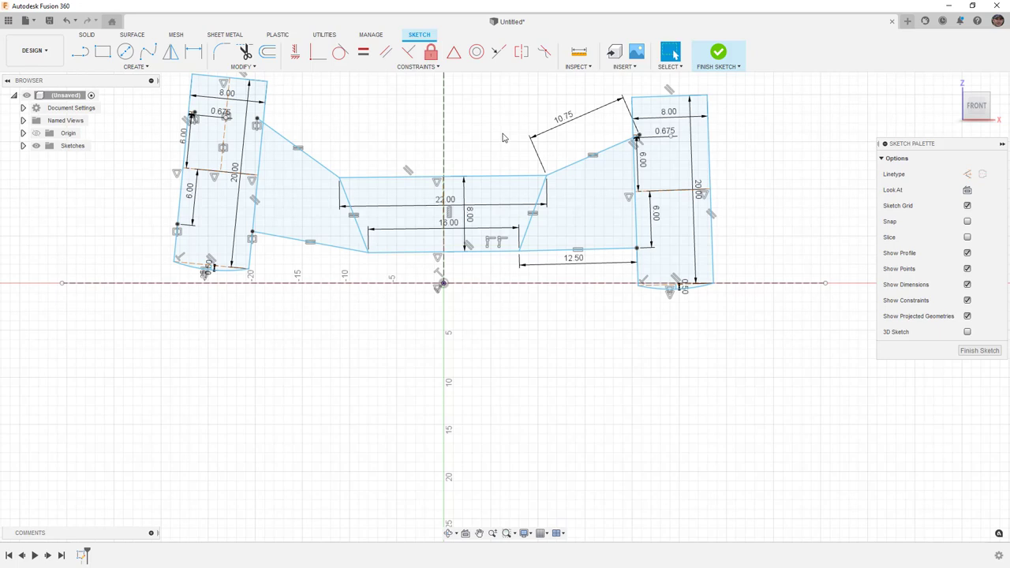
Step: Swing the trapezoid upward by its upper right corner and detach the right rectangle's lower outer corner from the horizontal construction line
{"action": "mouse_move", "coordinate": [541, 174]}
{"action": "left_mouse_down"}
{"action": "mouse_move", "coordinate": [548, 162]}
{"action": "mouse_move", "coordinate": [542, 172]}
{"action": "mouse_move", "coordinate": [534, 158]}
{"action": "left_mouse_up"}
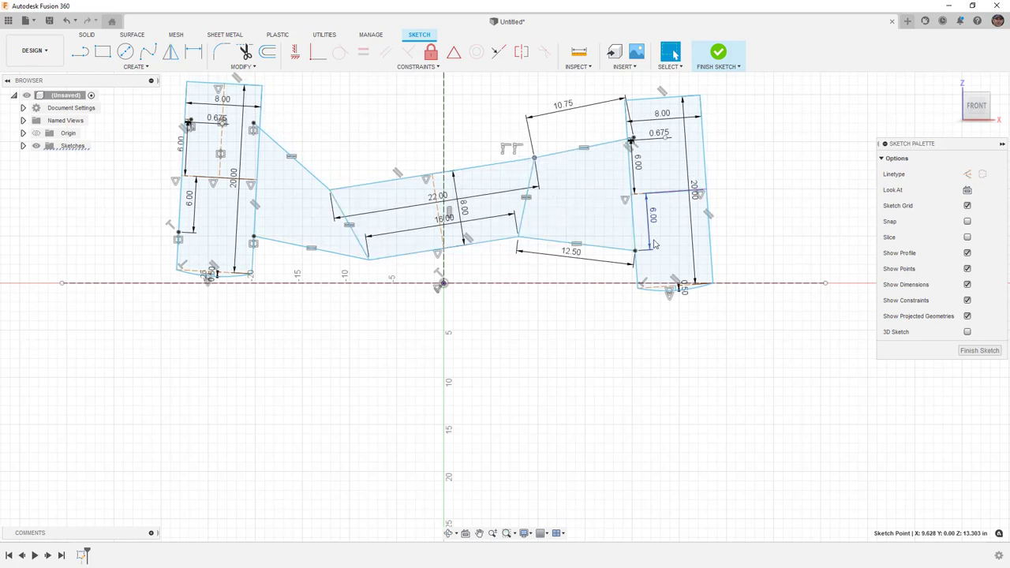
{"action": "left_click_drag", "start_coordinate": [712, 285], "coordinate": [714, 273]}
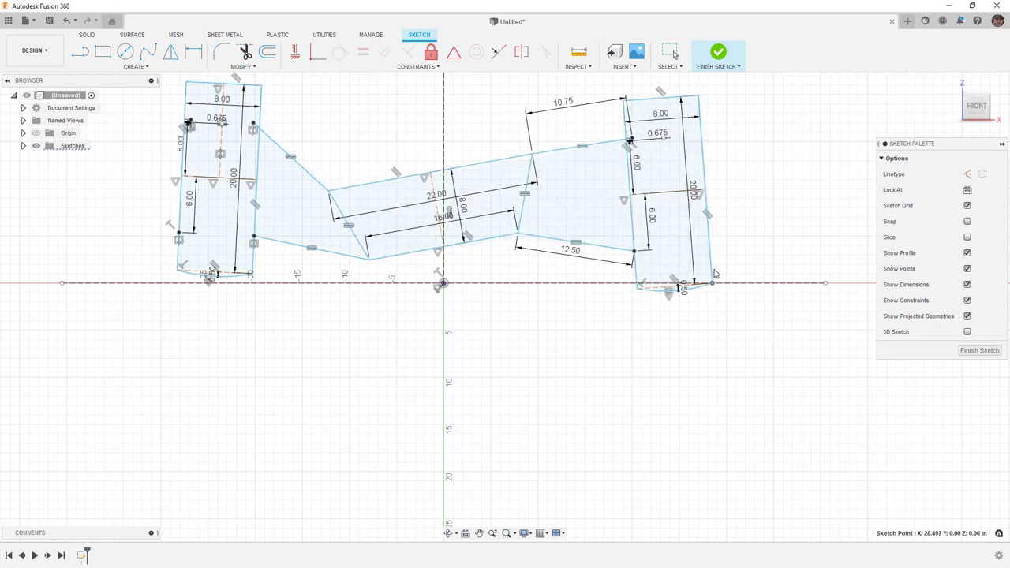
{"action": "scroll", "coordinate": [713, 272], "scroll_direction": "up", "scroll_amount": 5}
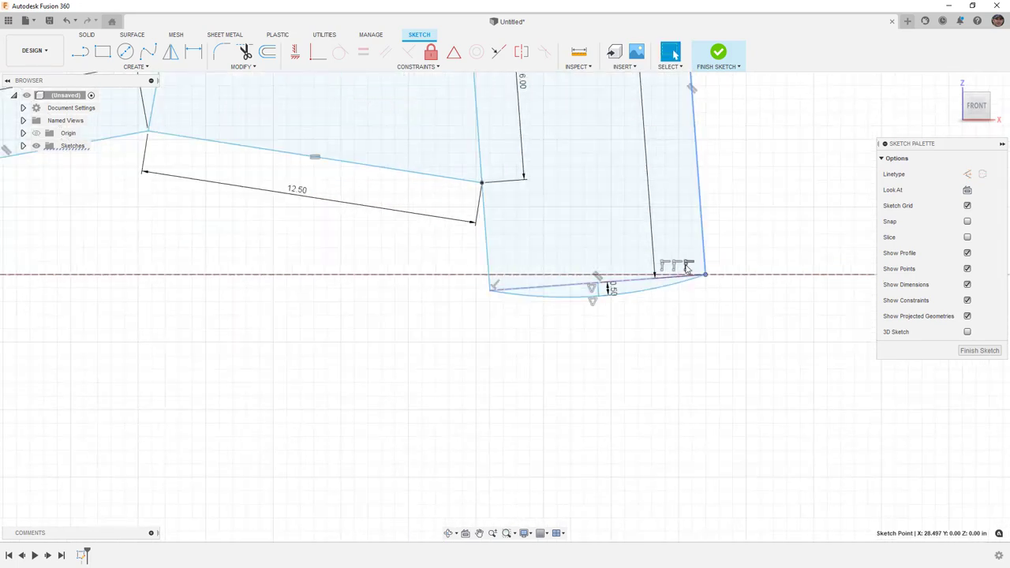
{"action": "left_click_drag", "start_coordinate": [708, 280], "coordinate": [708, 282]}
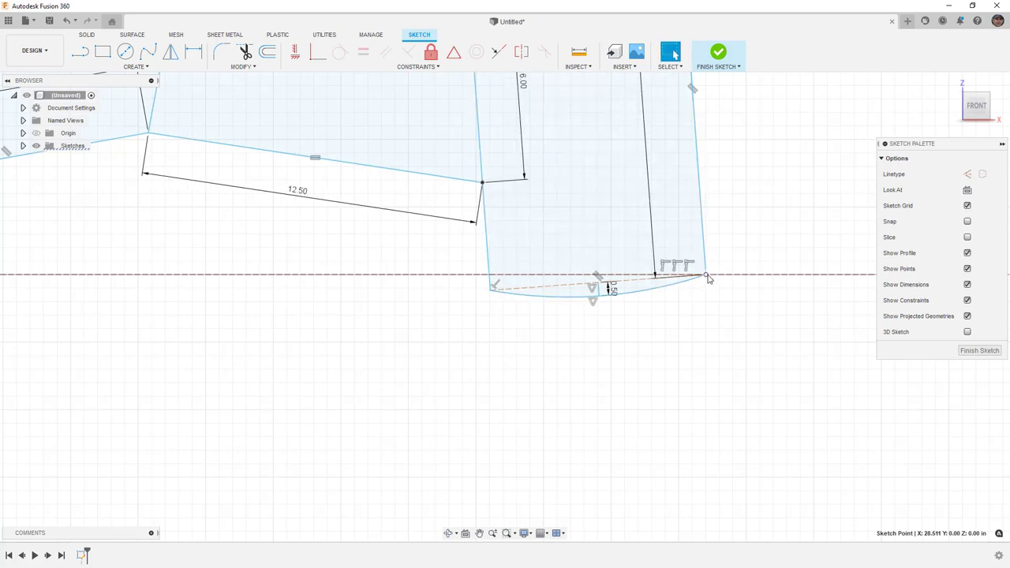
{"action": "left_click_drag", "start_coordinate": [708, 280], "coordinate": [705, 279]}
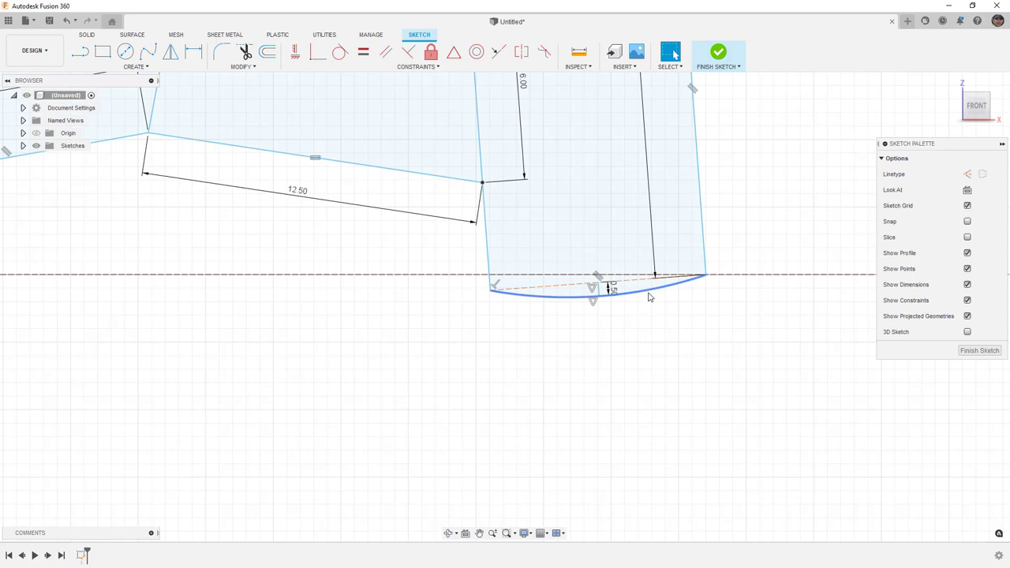
Step: Make both rectangles' bottom arcs tangent to the horizontal construction line and swing the trapezoid by the midpoint of its top edge
{"action": "scroll", "coordinate": [650, 309], "scroll_direction": "down", "scroll_amount": 5}
{"action": "mouse_move", "coordinate": [610, 308]}
{"action": "middle_mouse_down"}
{"action": "mouse_move", "coordinate": [611, 330]}
{"action": "mouse_move", "coordinate": [636, 358]}
{"action": "middle_mouse_up"}
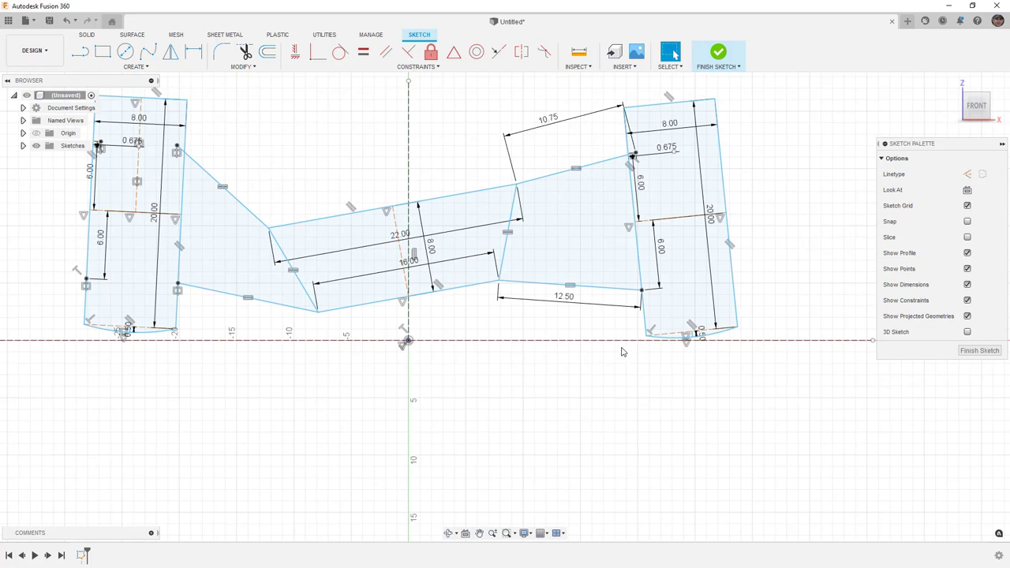
{"action": "scroll", "coordinate": [625, 352], "scroll_direction": "down", "scroll_amount": 1}
{"action": "left_click", "coordinate": [340, 52]}
{"action": "left_click", "coordinate": [707, 338]}
{"action": "left_click", "coordinate": [188, 333]}
{"action": "left_click", "coordinate": [187, 343]}
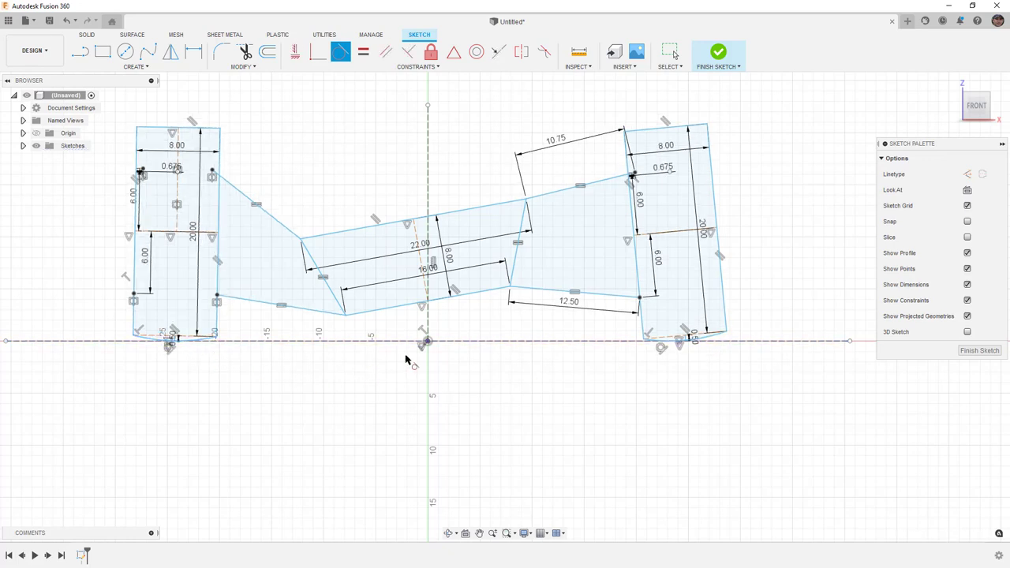
{"action": "key", "text": "Escape"}
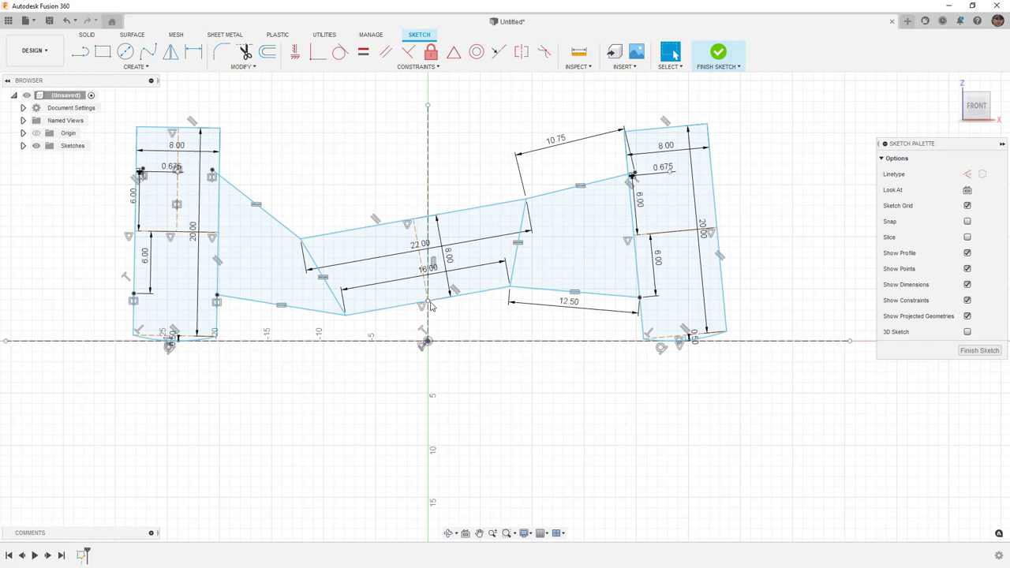
{"action": "mouse_move", "coordinate": [430, 307]}
{"action": "left_mouse_down"}
{"action": "mouse_move", "coordinate": [431, 331]}
{"action": "mouse_move", "coordinate": [418, 221]}
{"action": "mouse_move", "coordinate": [442, 225]}
{"action": "mouse_move", "coordinate": [418, 224]}
{"action": "mouse_move", "coordinate": [430, 221]}
{"action": "mouse_move", "coordinate": [430, 241]}
{"action": "mouse_move", "coordinate": [435, 216]}
{"action": "left_mouse_up"}
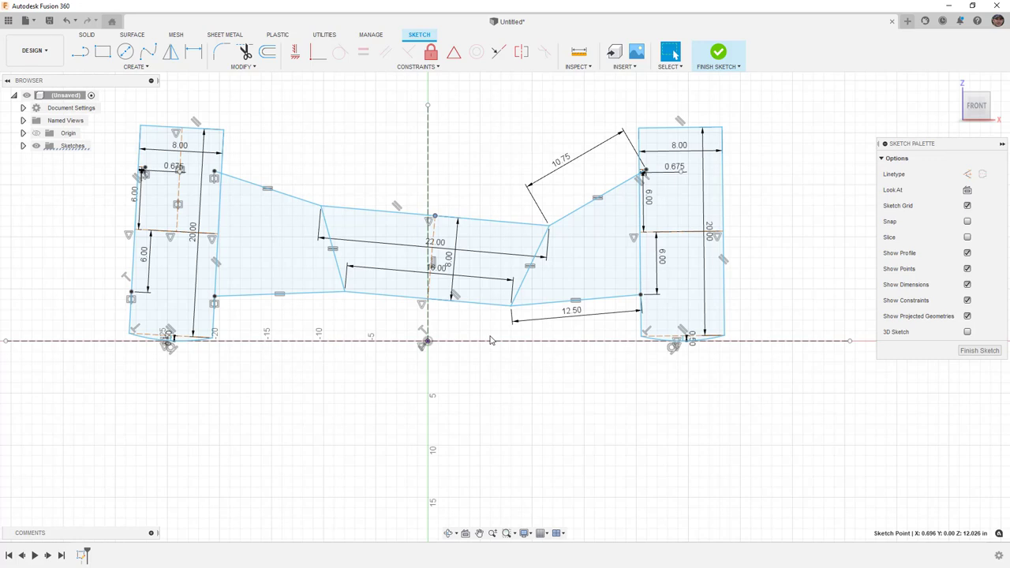
{"action": "left_click", "coordinate": [483, 161]}
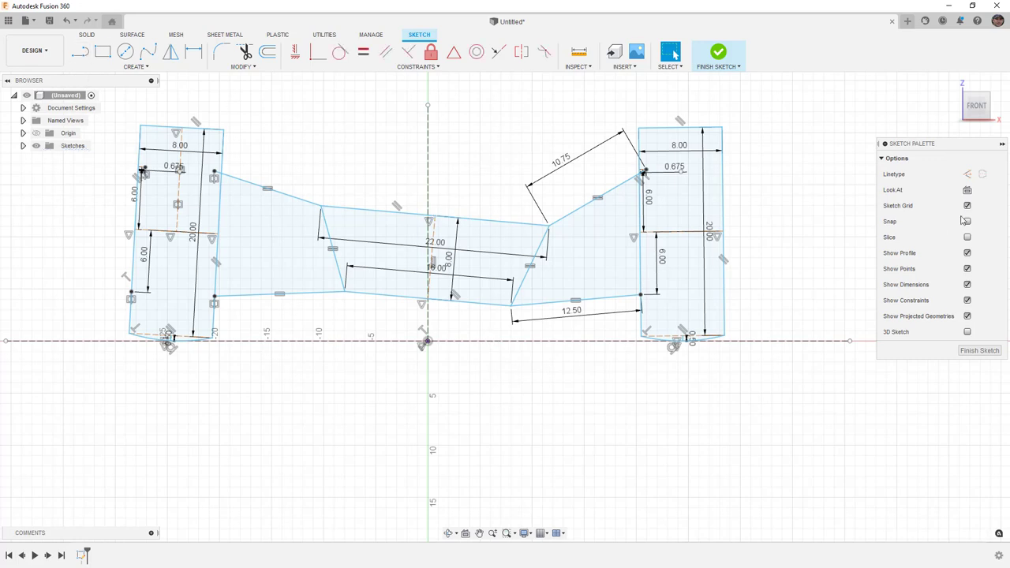
Step: Draw two V-shaped pairs of construction lines crossing the trapezoid, one joining its two right corners and one joining its two left corners
{"action": "left_click", "coordinate": [969, 174]}
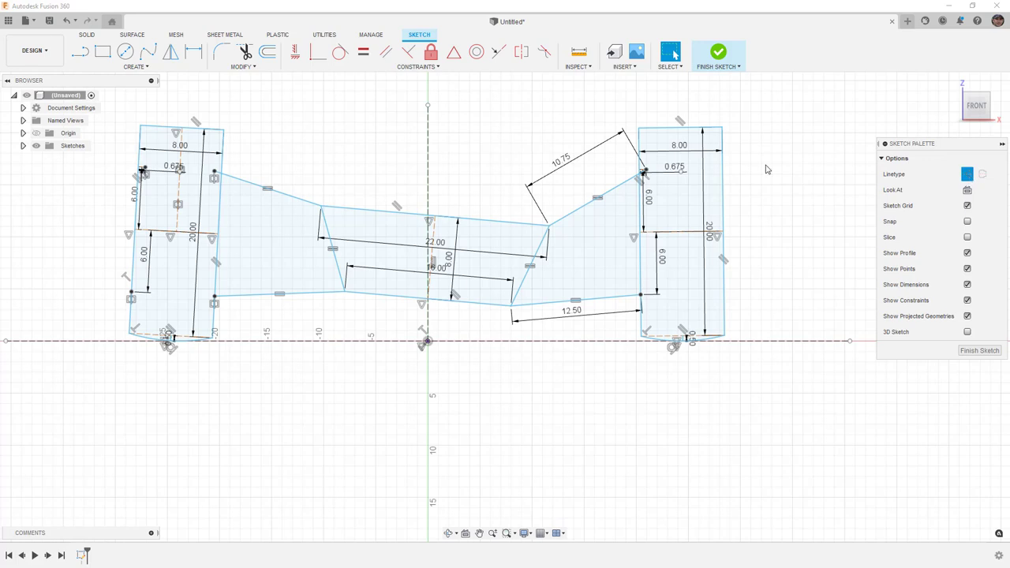
{"action": "left_click", "coordinate": [87, 54]}
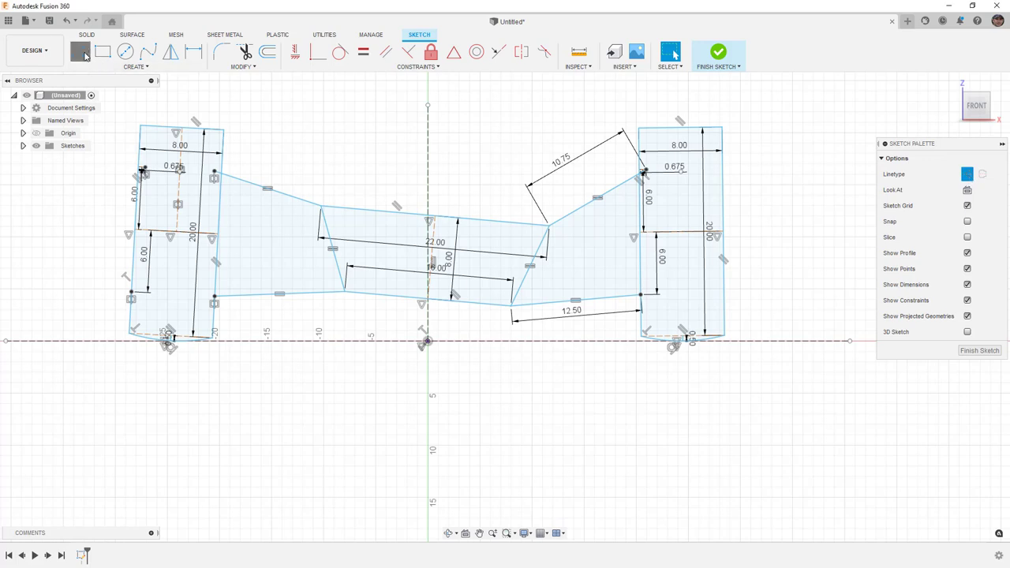
{"action": "left_click", "coordinate": [550, 227]}
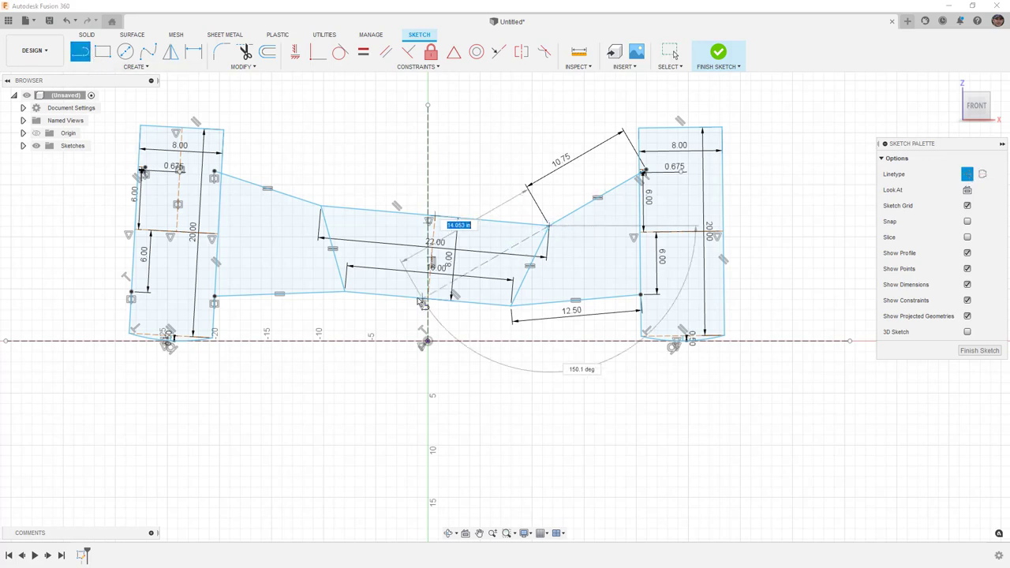
{"action": "left_click", "coordinate": [338, 319]}
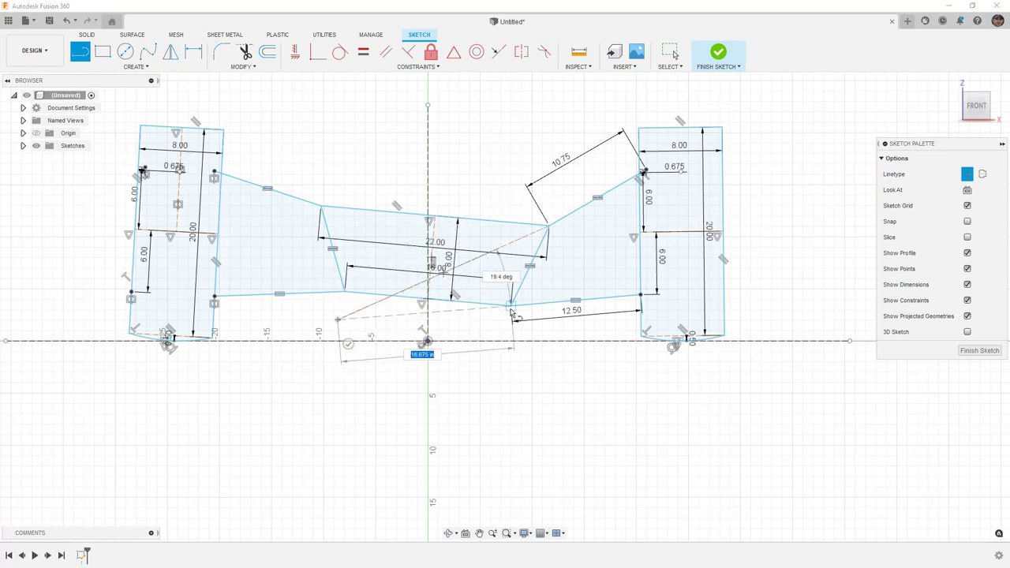
{"action": "double_click", "coordinate": [511, 307]}
{"action": "left_click", "coordinate": [320, 207]}
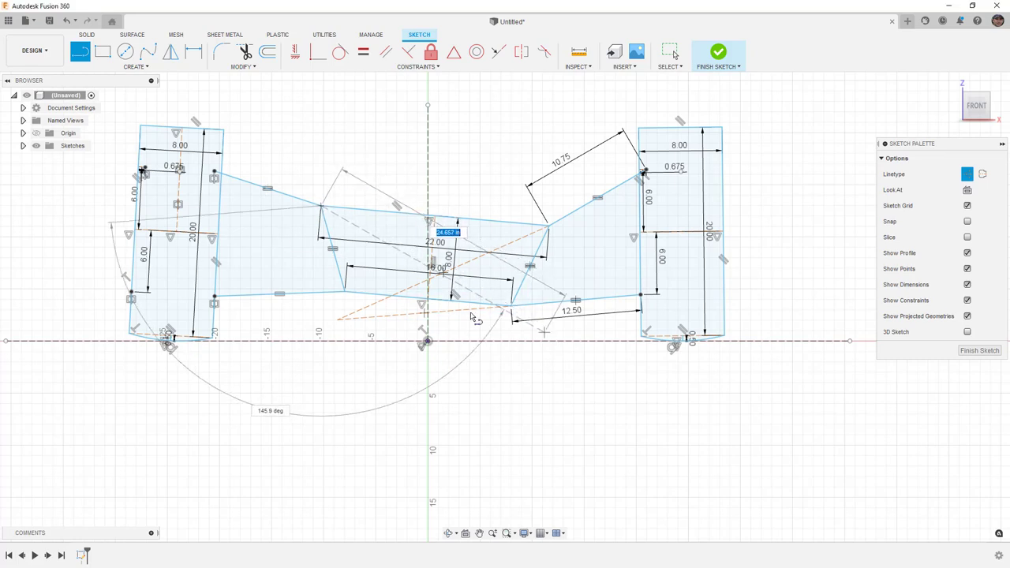
{"action": "left_click", "coordinate": [543, 331]}
{"action": "key", "text": "Escape"}
{"action": "key", "text": "Escape"}
Step: Make each of the four construction lines collinear with the connecting line that meets the same trapezoid corner
{"action": "left_click", "coordinate": [500, 53]}
{"action": "left_click", "coordinate": [559, 220]}
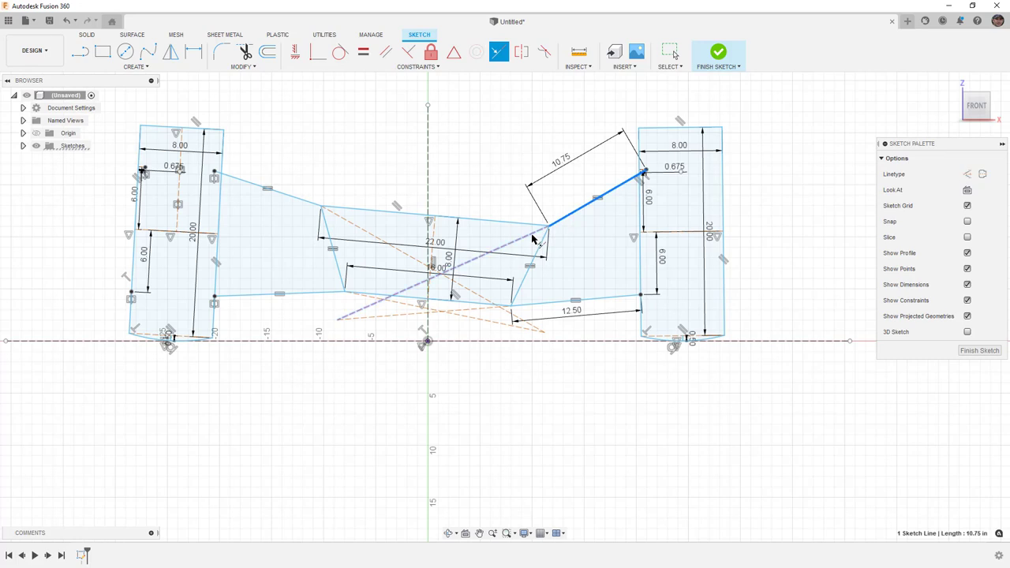
{"action": "left_click", "coordinate": [474, 317]}
{"action": "left_click", "coordinate": [530, 306]}
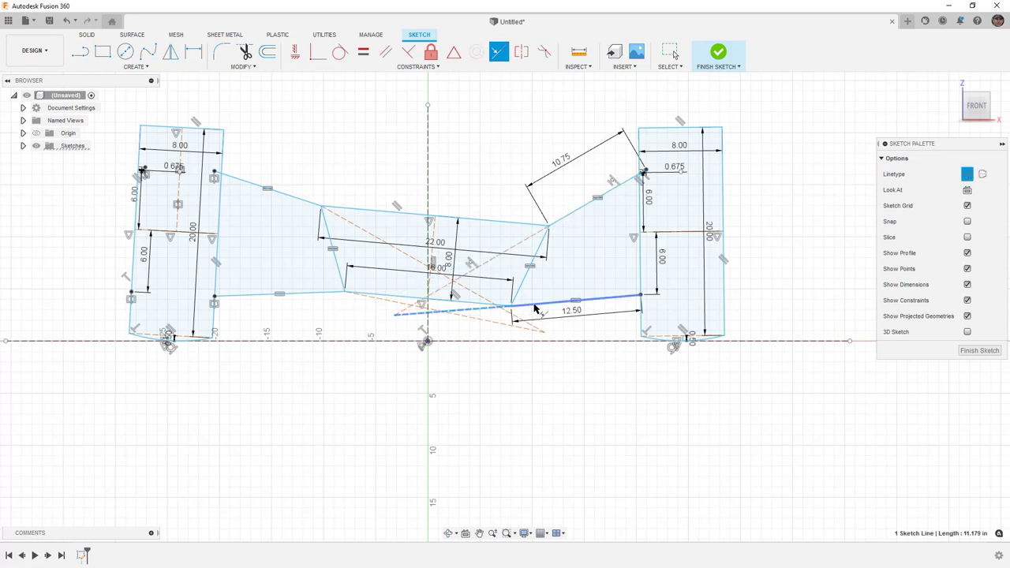
{"action": "left_click", "coordinate": [527, 317]}
{"action": "left_click", "coordinate": [299, 209]}
{"action": "left_click", "coordinate": [338, 230]}
{"action": "left_click", "coordinate": [323, 298]}
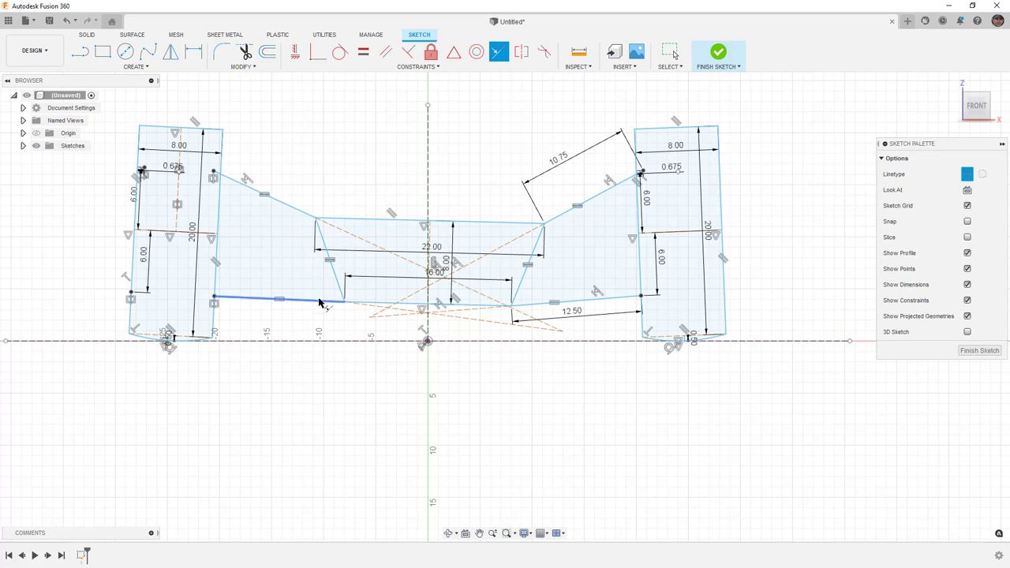
{"action": "left_click", "coordinate": [469, 321]}
{"action": "key", "text": "Escape"}
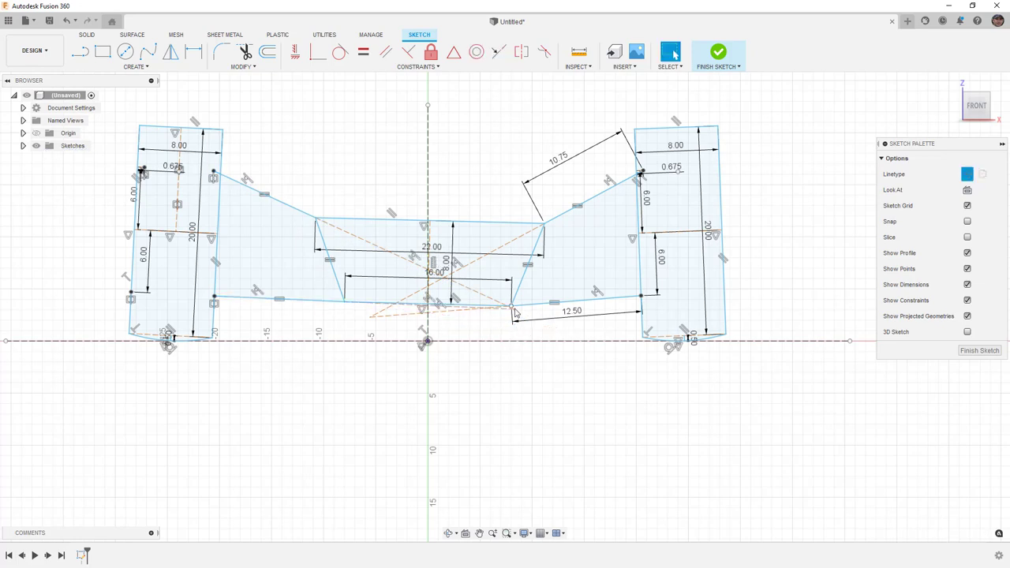
Step: Drag the vertex of the left corners' construction lines to about X 6.85, Z 2.24 in, and hide the sketch constraints and dimensions
{"action": "mouse_move", "coordinate": [515, 312]}
{"action": "left_mouse_down"}
{"action": "mouse_move", "coordinate": [505, 305]}
{"action": "mouse_move", "coordinate": [521, 304]}
{"action": "mouse_move", "coordinate": [501, 308]}
{"action": "mouse_move", "coordinate": [494, 314]}
{"action": "mouse_move", "coordinate": [513, 315]}
{"action": "mouse_move", "coordinate": [499, 321]}
{"action": "left_mouse_up"}
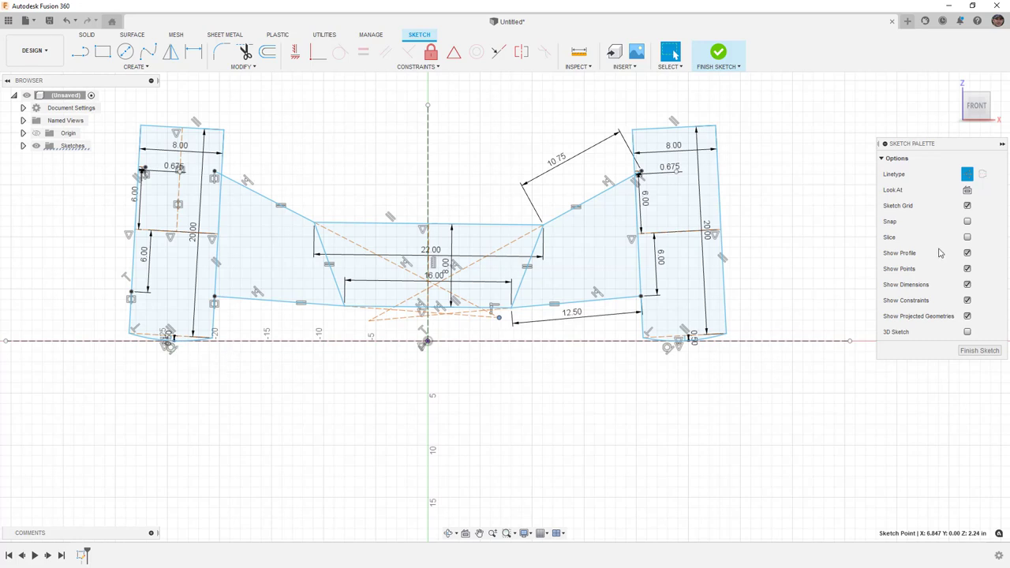
{"action": "left_click", "coordinate": [967, 300]}
{"action": "left_click", "coordinate": [968, 284]}
{"action": "left_click", "coordinate": [437, 296]}
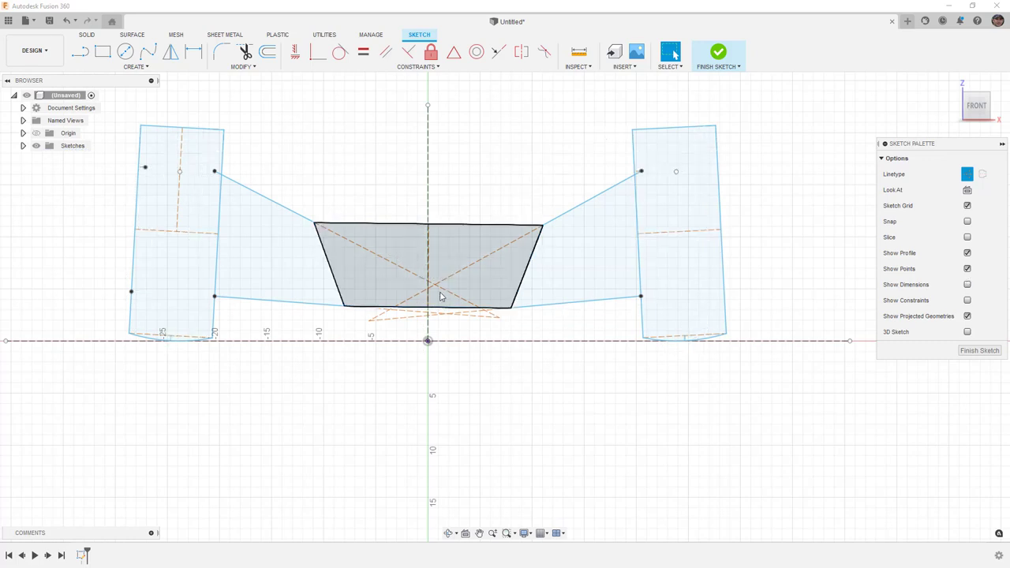
Step: Place a sketch point on the left rectangle's bottom arc, just beside its contact with the horizontal construction line
{"action": "left_click", "coordinate": [81, 52]}
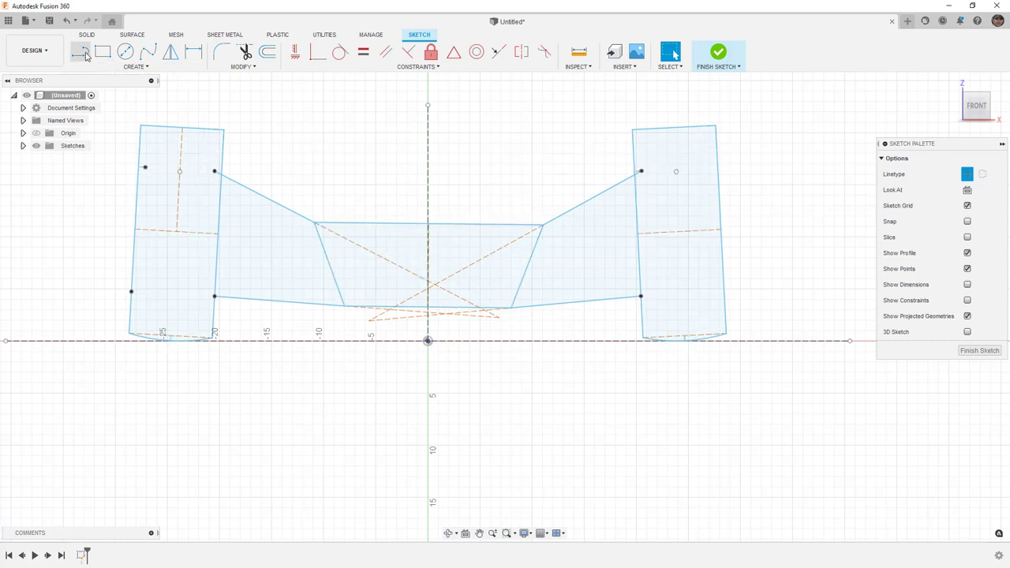
{"action": "scroll", "coordinate": [168, 341], "scroll_direction": "up", "scroll_amount": 5}
{"action": "scroll", "coordinate": [168, 342], "scroll_direction": "up", "scroll_amount": 4}
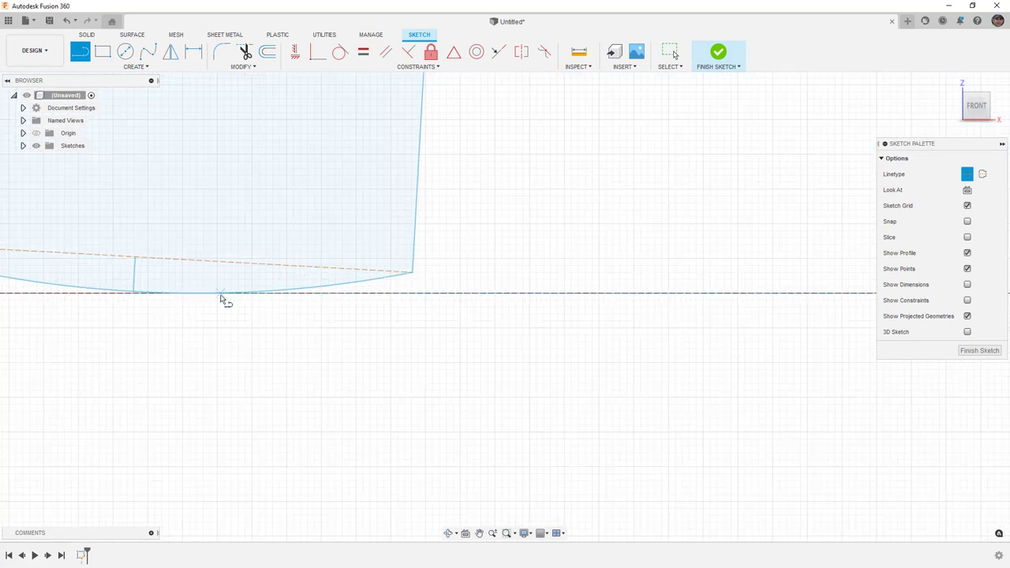
{"action": "left_click", "coordinate": [136, 66]}
{"action": "left_click", "coordinate": [110, 183]}
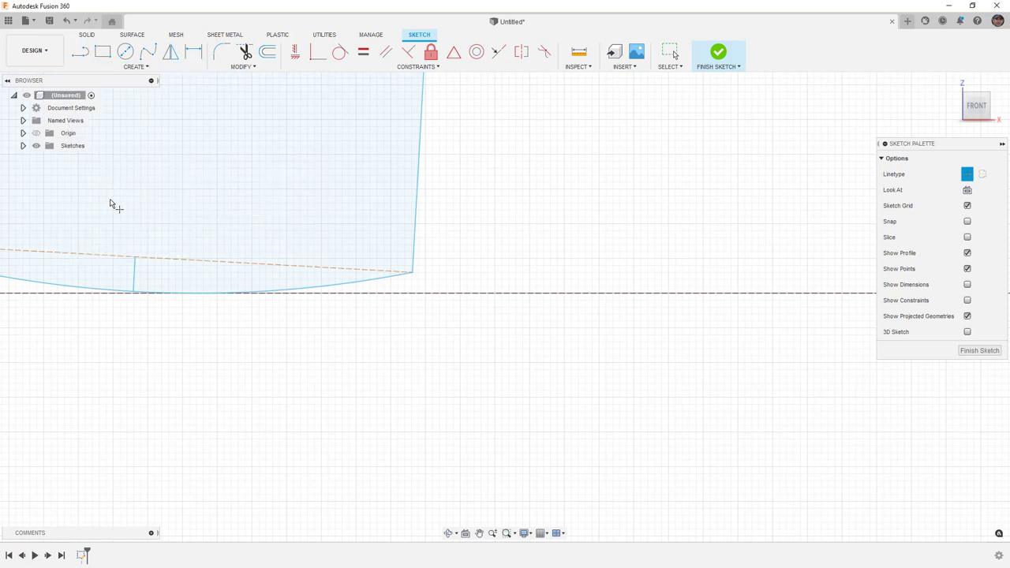
{"action": "left_click", "coordinate": [327, 286]}
{"action": "key", "text": "Escape"}
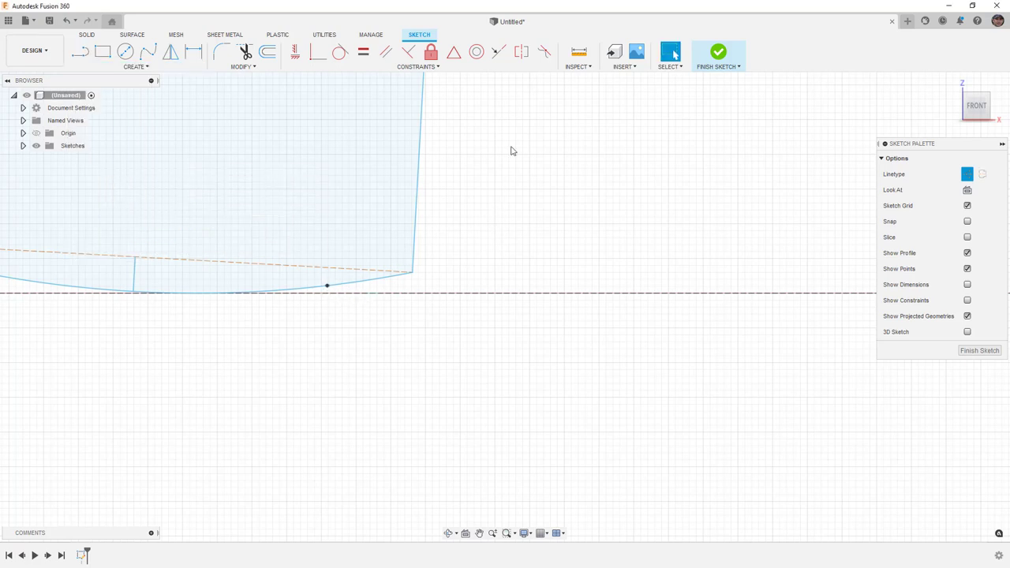
Step: Make the point on the left rectangle's arc coincident with the horizontal construction line
{"action": "left_click", "coordinate": [316, 54]}
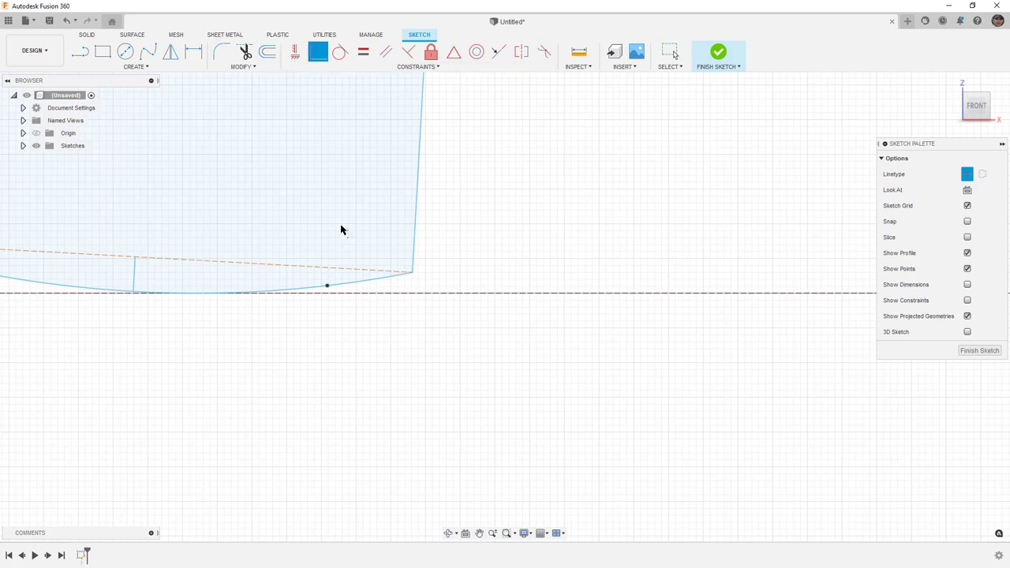
{"action": "left_click", "coordinate": [327, 287]}
{"action": "left_click", "coordinate": [362, 292]}
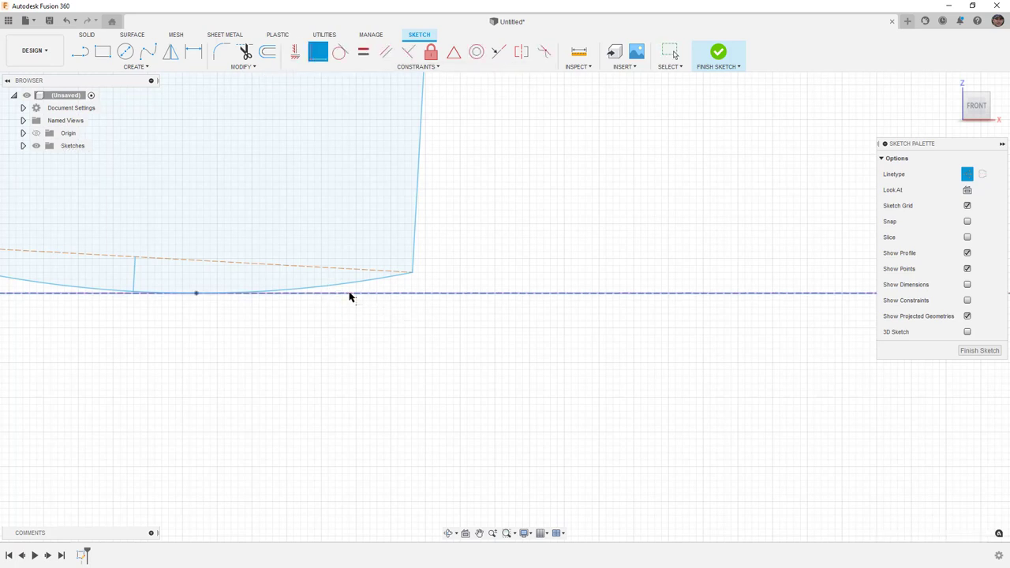
{"action": "left_click", "coordinate": [317, 296]}
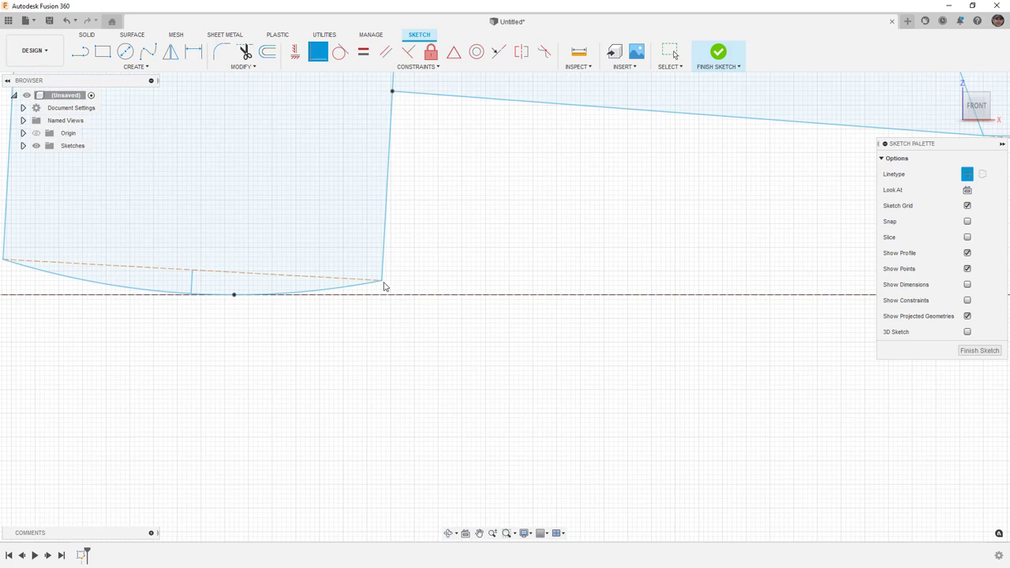
{"action": "key", "text": "Escape"}
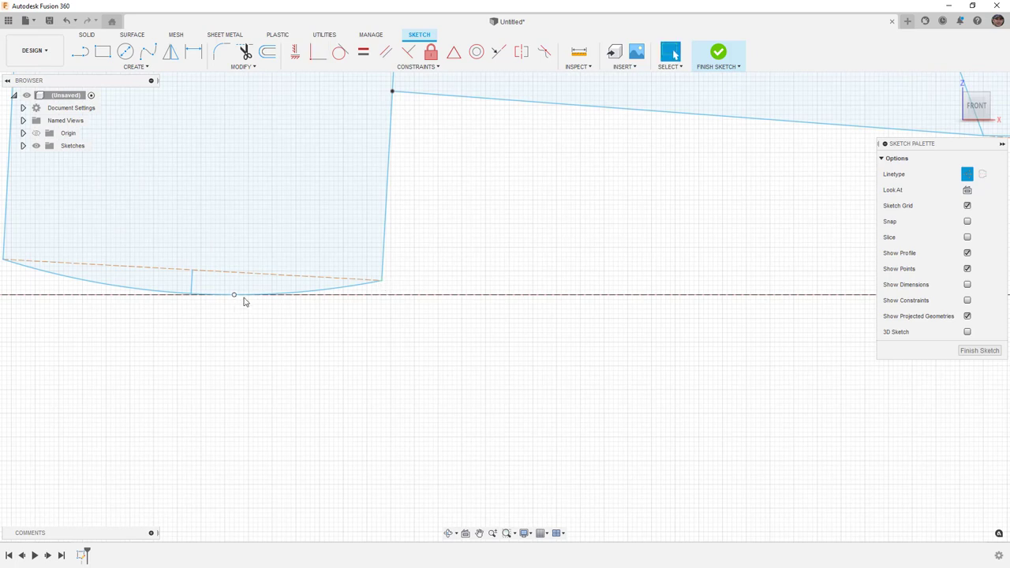
Step: Drag the left rectangle's lower inner corner to about X -20.63, Z 0.23 in, and place a sketch point on the right rectangle's bottom arc
{"action": "mouse_move", "coordinate": [384, 281]}
{"action": "left_mouse_down"}
{"action": "mouse_move", "coordinate": [305, 321]}
{"action": "mouse_move", "coordinate": [539, 334]}
{"action": "mouse_move", "coordinate": [273, 352]}
{"action": "mouse_move", "coordinate": [353, 352]}
{"action": "left_mouse_up"}
{"action": "scroll", "coordinate": [496, 332], "scroll_direction": "up", "scroll_amount": 4}
{"action": "left_click", "coordinate": [134, 67]}
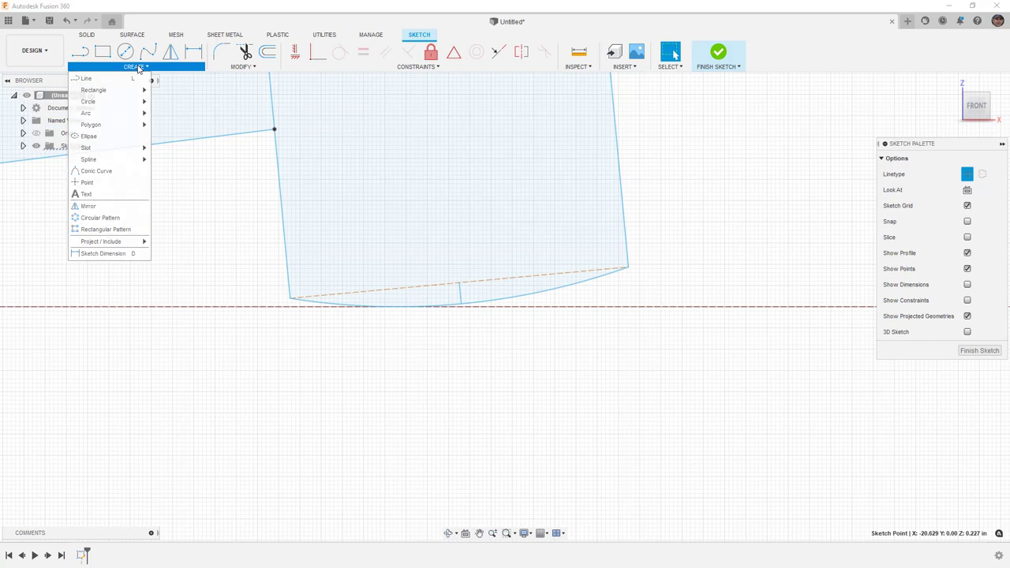
{"action": "left_click", "coordinate": [118, 170]}
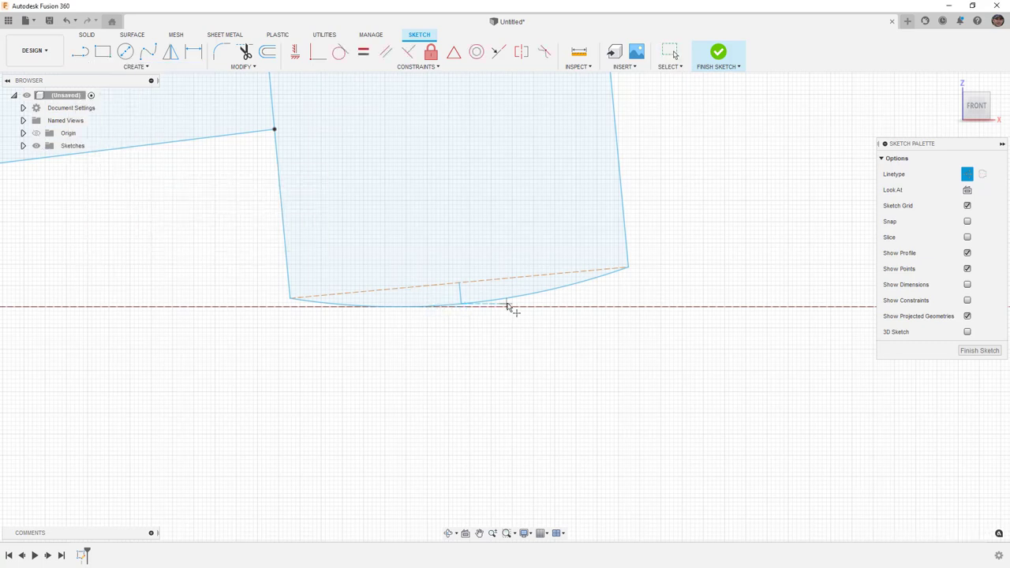
{"action": "scroll", "coordinate": [510, 309], "scroll_direction": "up", "scroll_amount": 2}
{"action": "key", "text": "Escape"}
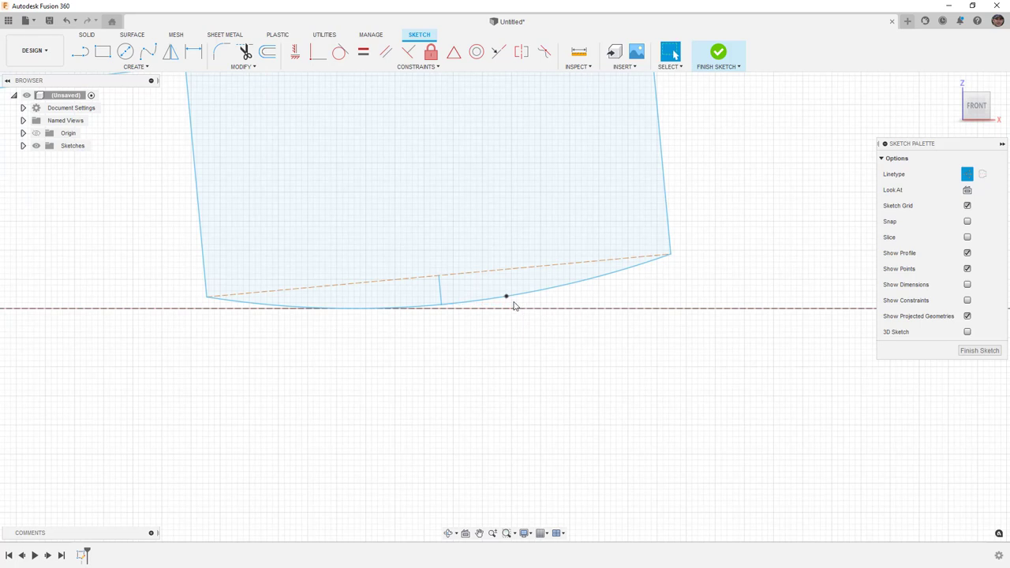
Step: Make the point on the right rectangle's arc coincident with the horizontal construction line
{"action": "left_click", "coordinate": [506, 297]}
{"action": "left_click", "coordinate": [507, 308], "text": "shift"}
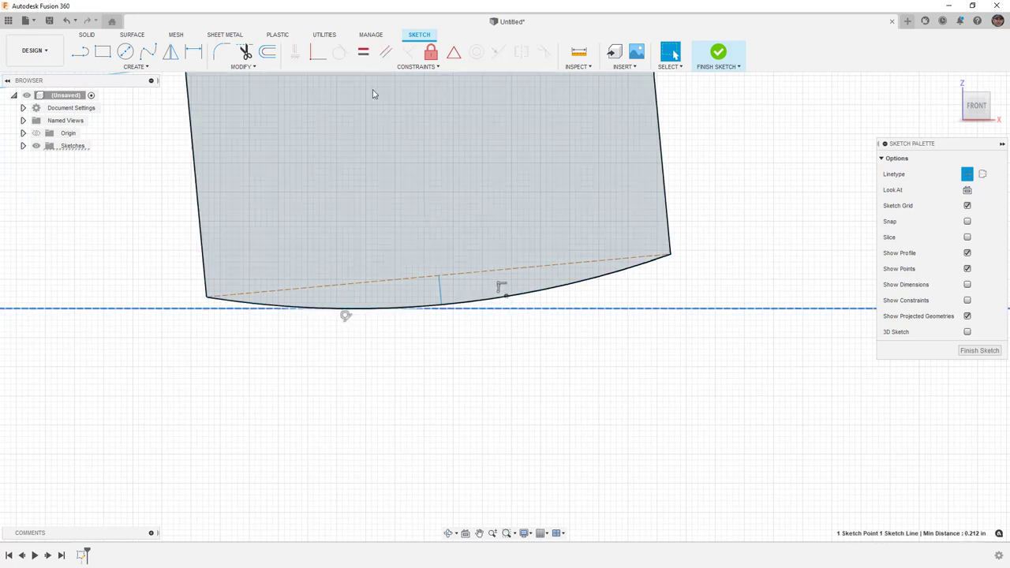
{"action": "left_click", "coordinate": [302, 55]}
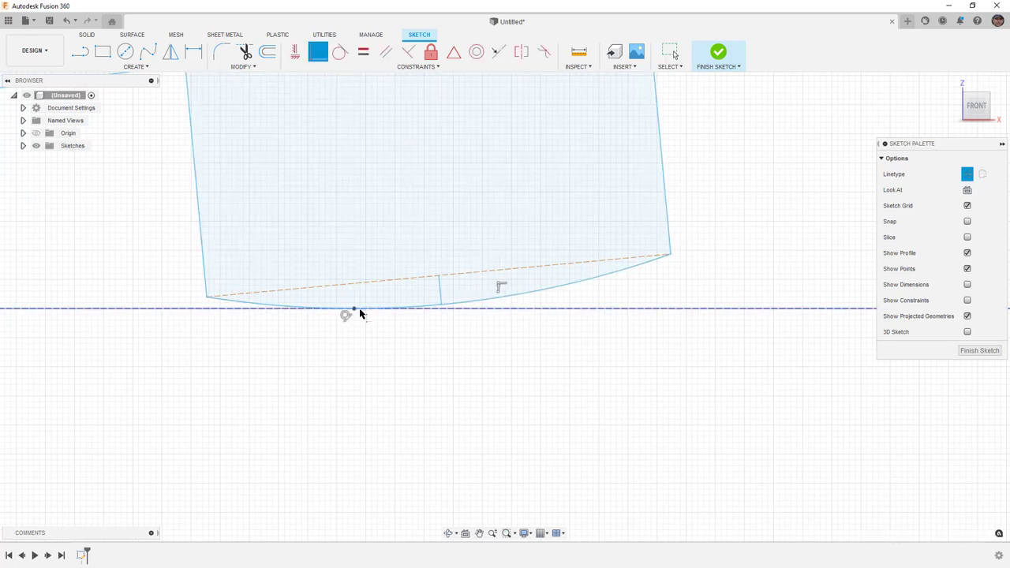
Step: Draw a construction line from the right rectangle's contact point to the vertex of the left corners' construction lines
{"action": "scroll", "coordinate": [426, 348], "scroll_direction": "down", "scroll_amount": 6}
{"action": "key", "text": "l"}
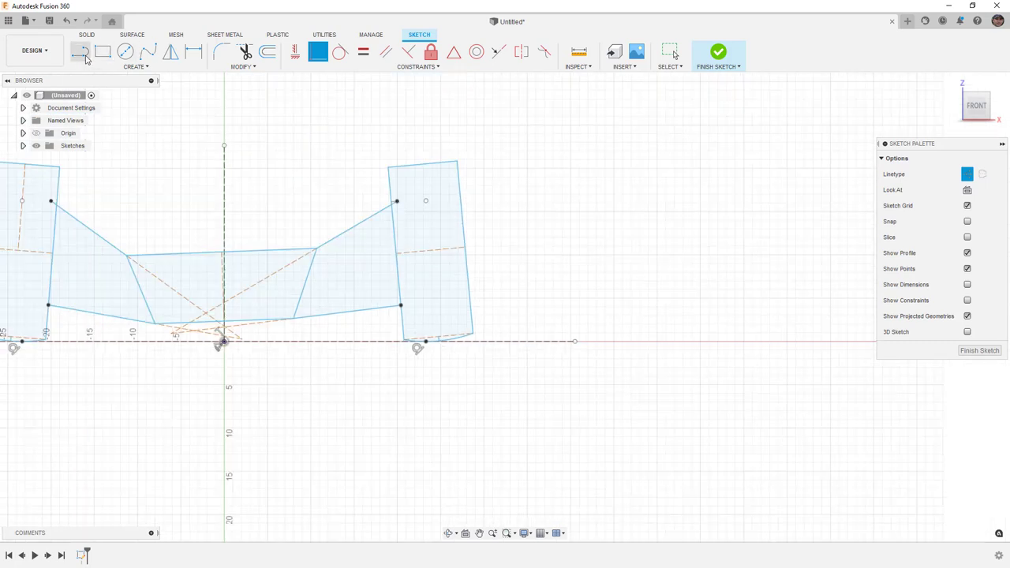
{"action": "scroll", "coordinate": [379, 387], "scroll_direction": "up", "scroll_amount": 2}
{"action": "left_click", "coordinate": [450, 320]}
{"action": "scroll", "coordinate": [257, 308], "scroll_direction": "down", "scroll_amount": 1}
{"action": "middle_click_drag", "start_coordinate": [257, 308], "coordinate": [322, 301]}
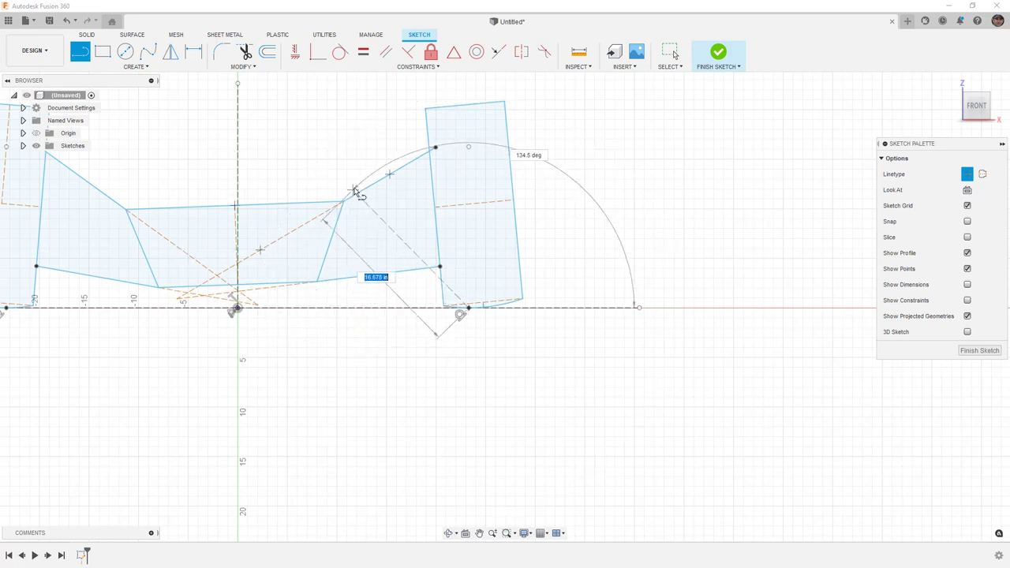
{"action": "key", "text": "Escape"}
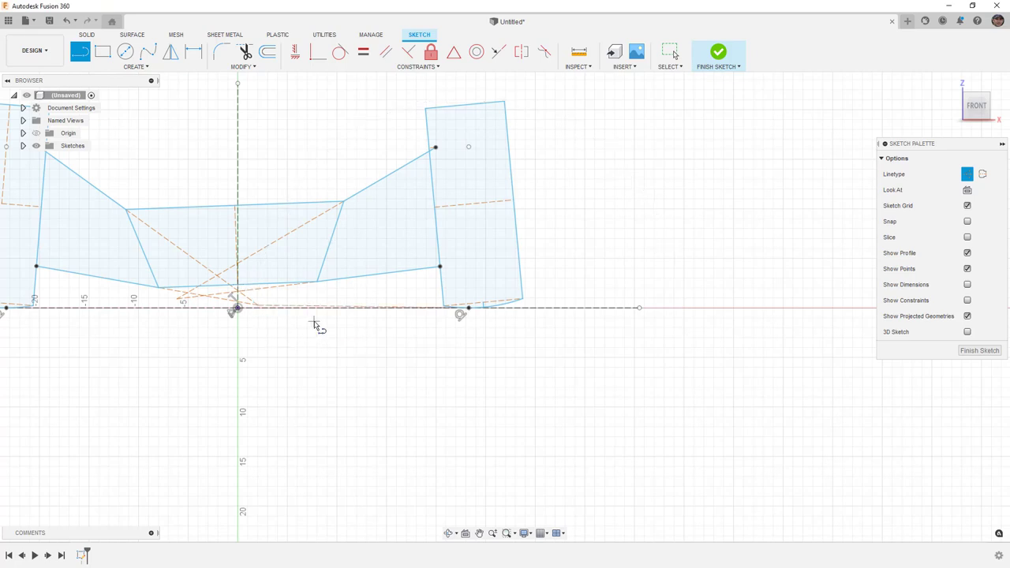
Step: Draw a construction line from the left rectangle's contact point to the vertex of the right corners' construction lines, and hide the sketch constraints
{"action": "scroll", "coordinate": [316, 326], "scroll_direction": "down", "scroll_amount": 2}
{"action": "left_click", "coordinate": [96, 311]}
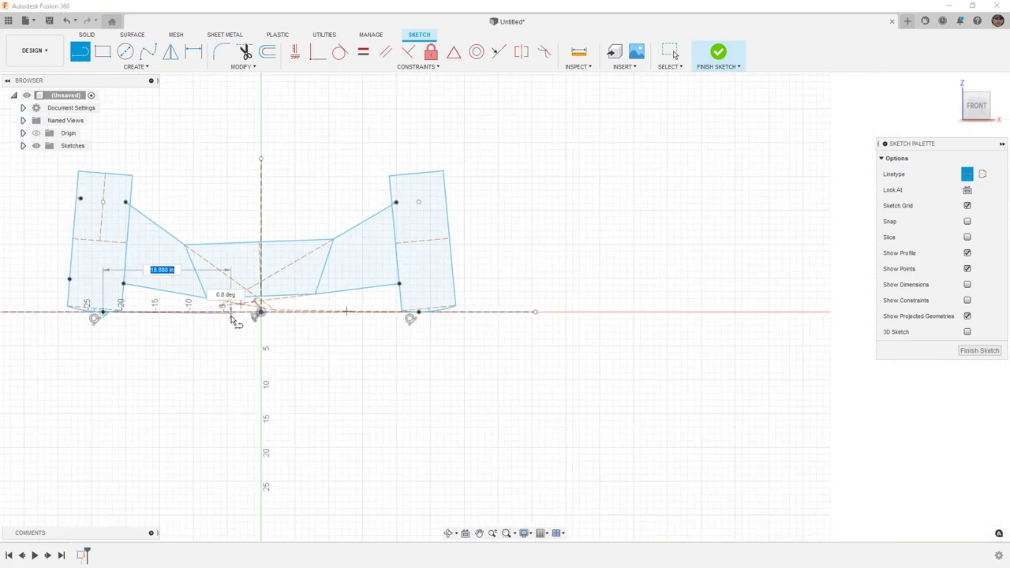
{"action": "scroll", "coordinate": [230, 316], "scroll_direction": "up", "scroll_amount": 2}
{"action": "key", "text": "Escape"}
{"action": "scroll", "coordinate": [468, 363], "scroll_direction": "down", "scroll_amount": 2}
{"action": "middle_click_drag", "start_coordinate": [464, 361], "coordinate": [488, 352]}
{"action": "key", "text": "l"}
{"action": "left_click", "coordinate": [967, 300]}
{"action": "left_click", "coordinate": [967, 300]}
{"action": "scroll", "coordinate": [360, 313], "scroll_direction": "up", "scroll_amount": 3}
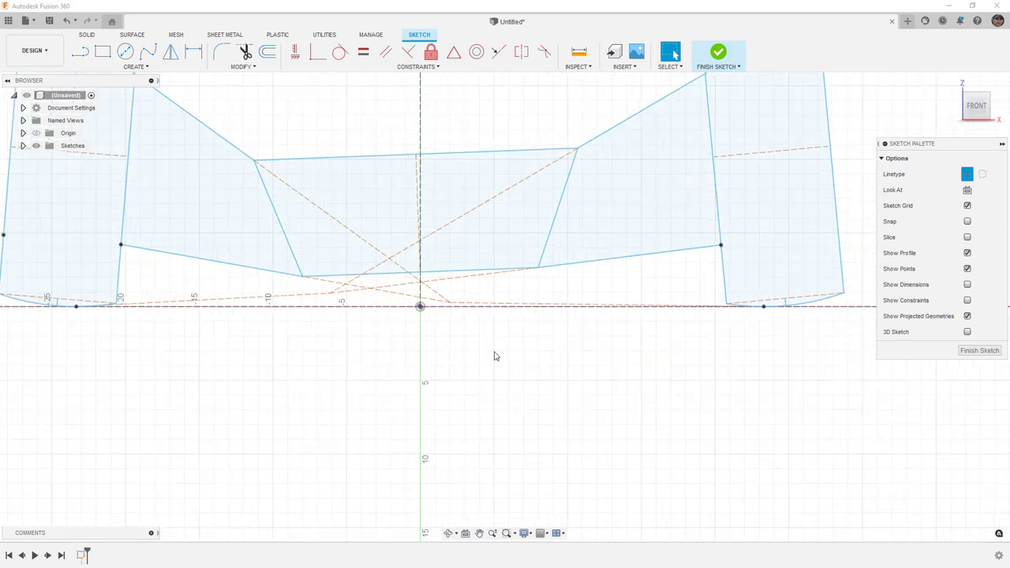
Step: Place a sketch point at the vertex of each V-shaped pair of construction lines below the trapezoid
{"action": "left_click", "coordinate": [153, 68]}
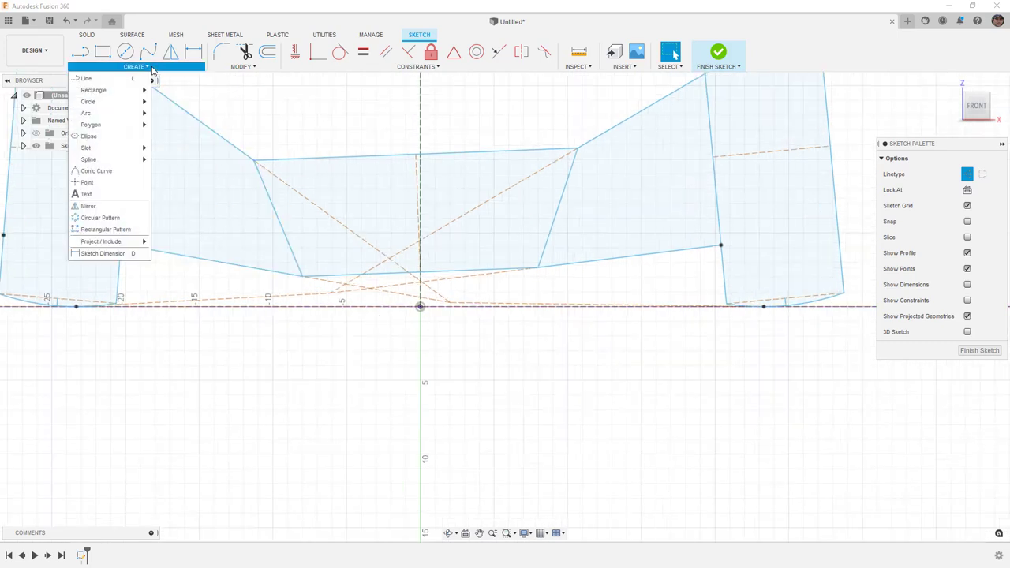
{"action": "left_click", "coordinate": [97, 171]}
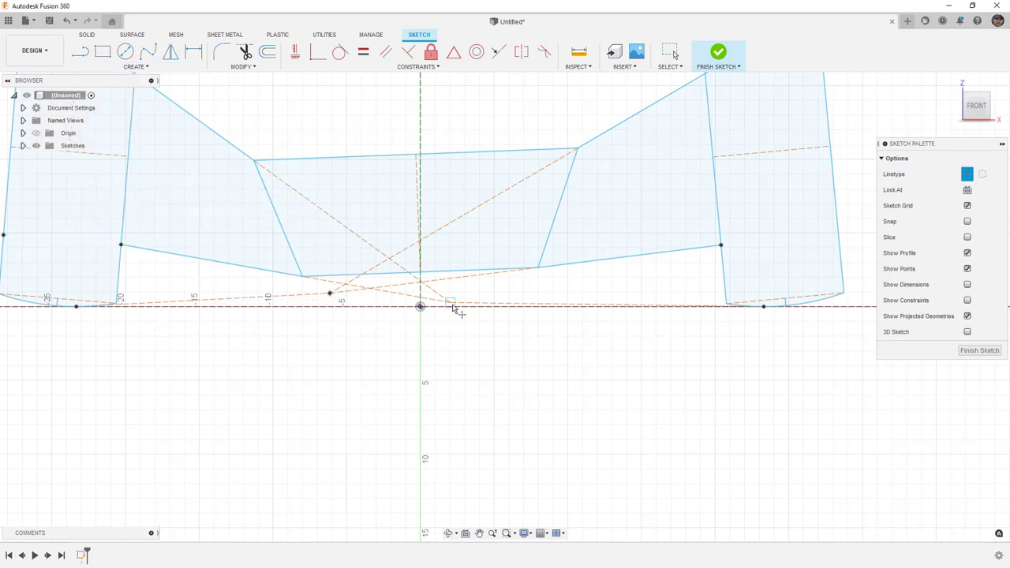
{"action": "left_click", "coordinate": [482, 295]}
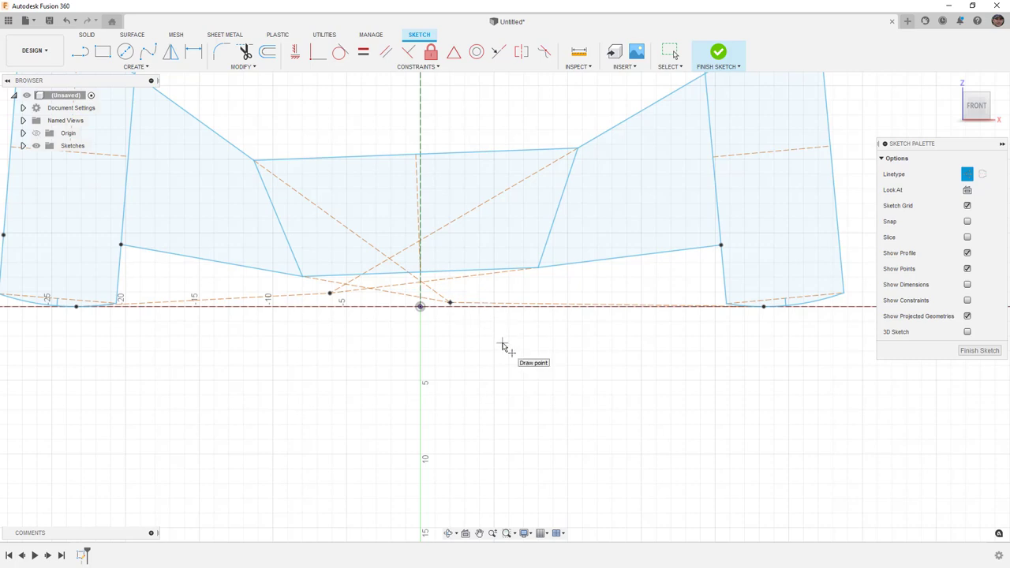
{"action": "scroll", "coordinate": [502, 345], "scroll_direction": "down", "scroll_amount": 3}
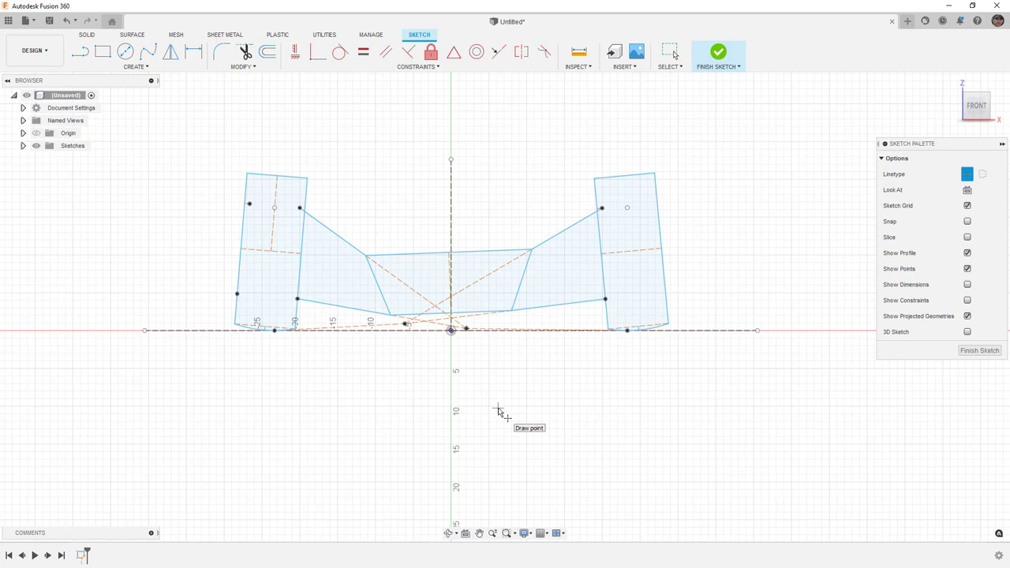
{"action": "scroll", "coordinate": [465, 332], "scroll_direction": "up", "scroll_amount": 4}
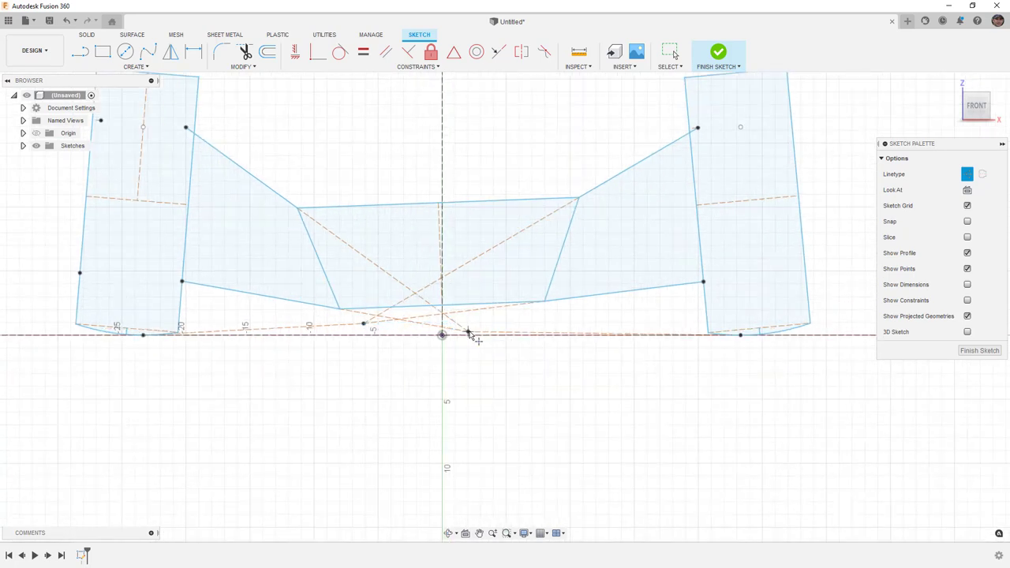
{"action": "key", "text": "Escape"}
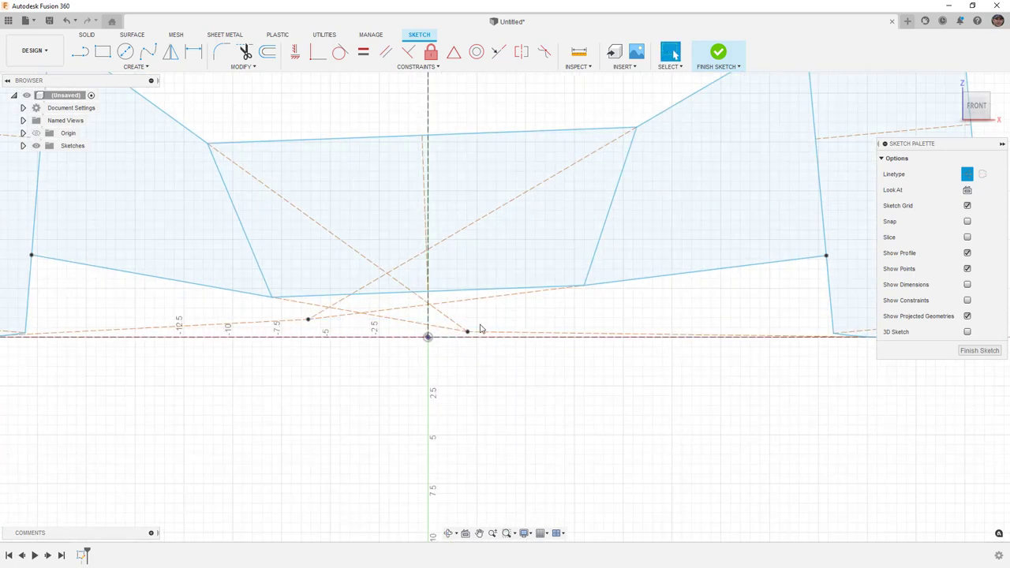
Step: Drag the midpoint of the trapezoid's top edge to about X -0.01, Z 11.33 in to level the trapezoid
{"action": "scroll", "coordinate": [481, 330], "scroll_direction": "down", "scroll_amount": 2}
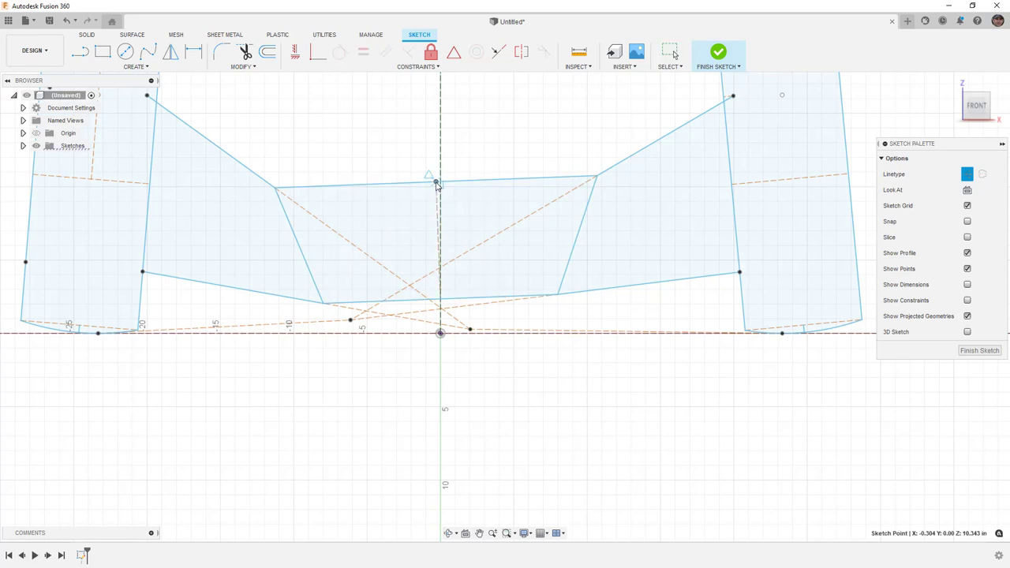
{"action": "mouse_move", "coordinate": [436, 178]}
{"action": "left_mouse_down"}
{"action": "mouse_move", "coordinate": [450, 169]}
{"action": "mouse_move", "coordinate": [438, 168]}
{"action": "left_mouse_up"}
{"action": "left_click_drag", "start_coordinate": [441, 171], "coordinate": [442, 171]}
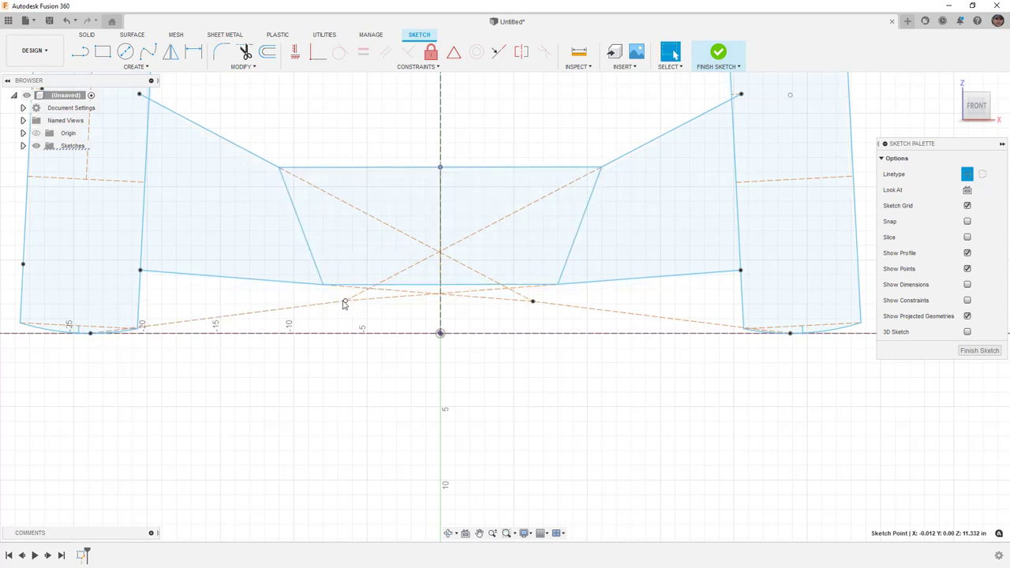
{"action": "scroll", "coordinate": [349, 301], "scroll_direction": "down", "scroll_amount": 4}
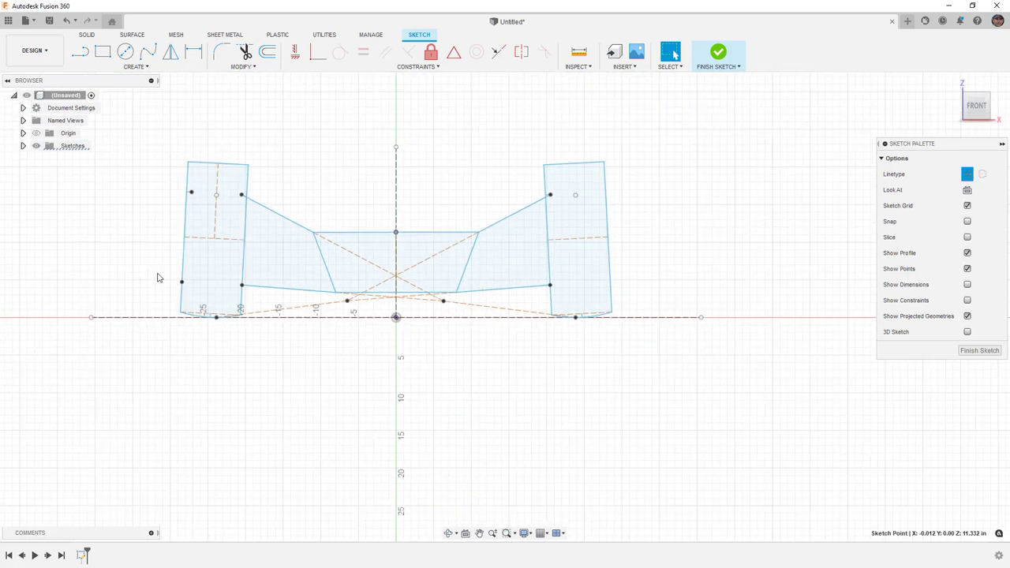
{"action": "scroll", "coordinate": [363, 262], "scroll_direction": "up", "scroll_amount": 3}
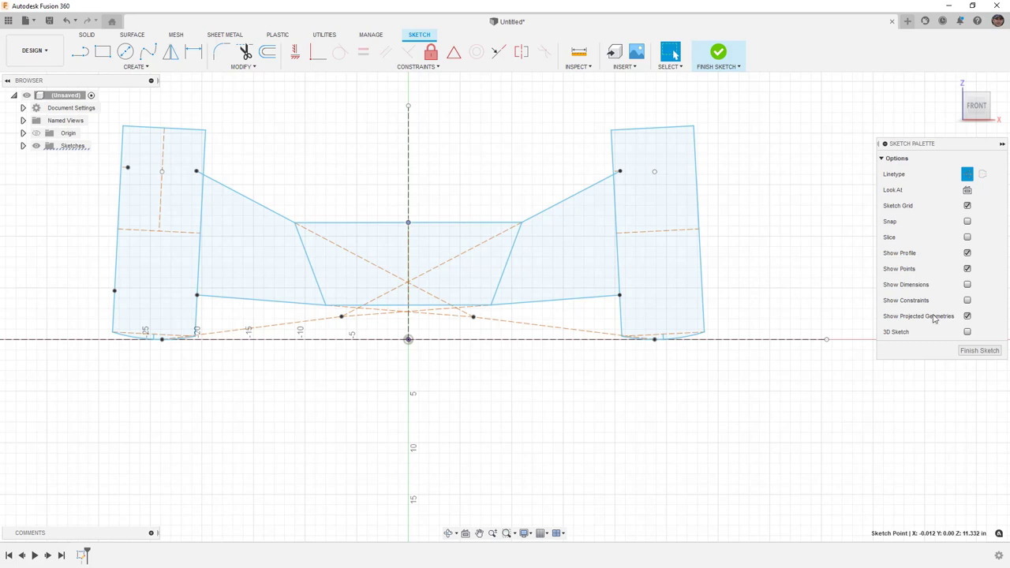
Step: Show the sketch dimensions and set the right rectangle's upper link point height above its centreline to 4 in
{"action": "left_click", "coordinate": [968, 285]}
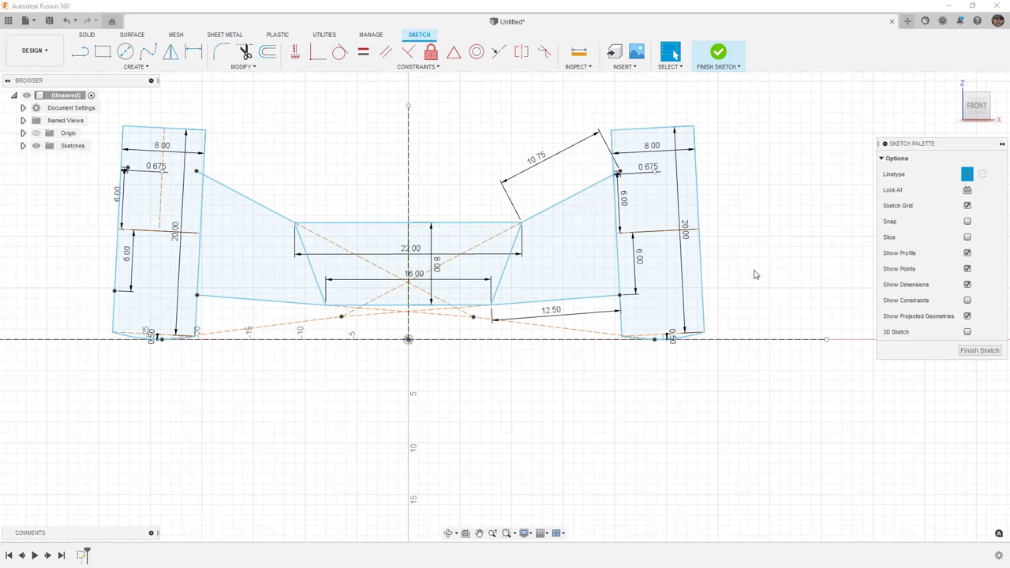
{"action": "left_click", "coordinate": [627, 204]}
{"action": "double_click", "coordinate": [627, 203]}
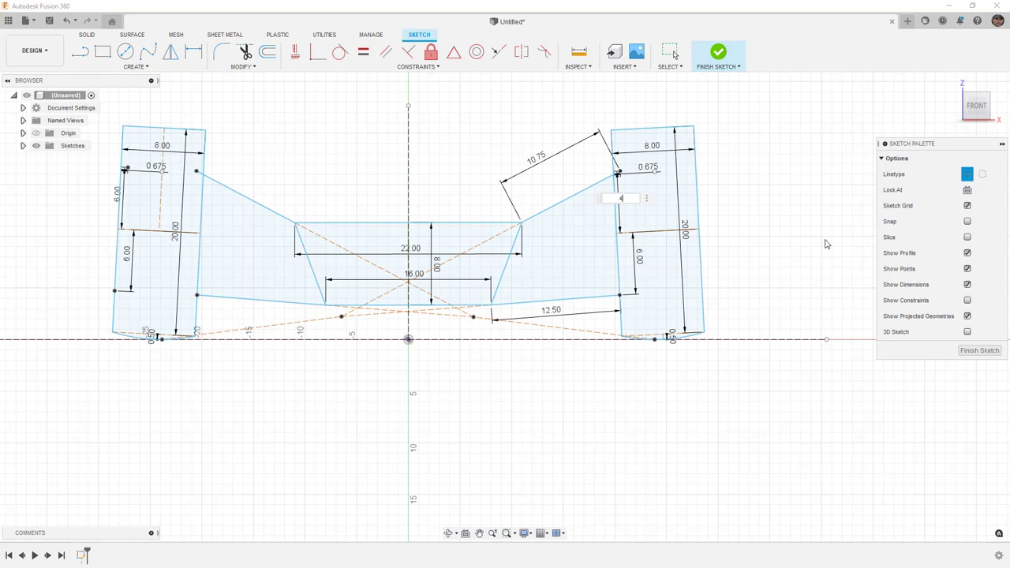
{"action": "key", "text": "Return"}
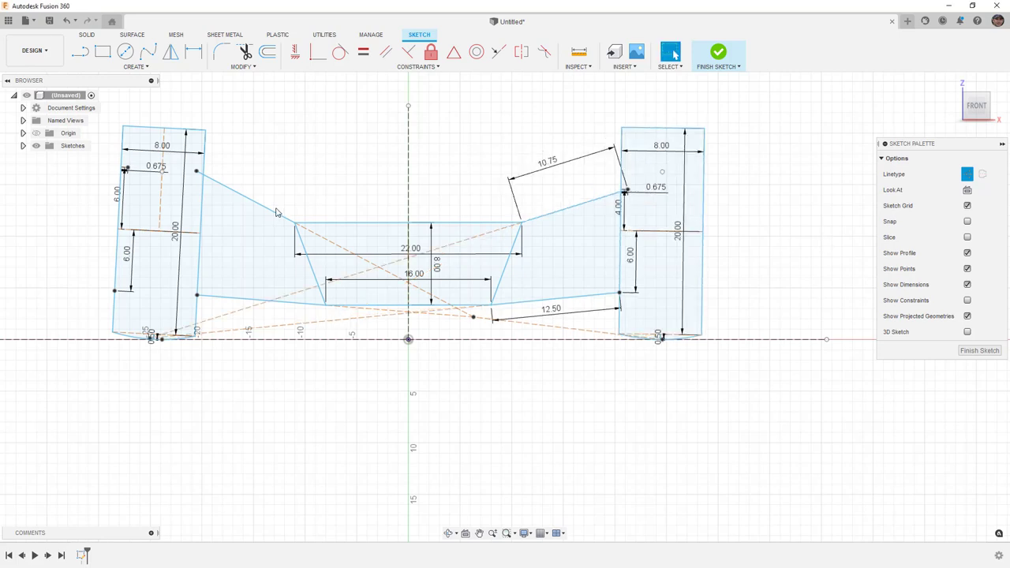
Step: Set the left rectangle's upper link point height above its centreline to 4 in, and drag the trapezoid upward by its top edge's midpoint
{"action": "left_click", "coordinate": [134, 198]}
{"action": "double_click", "coordinate": [134, 197]}
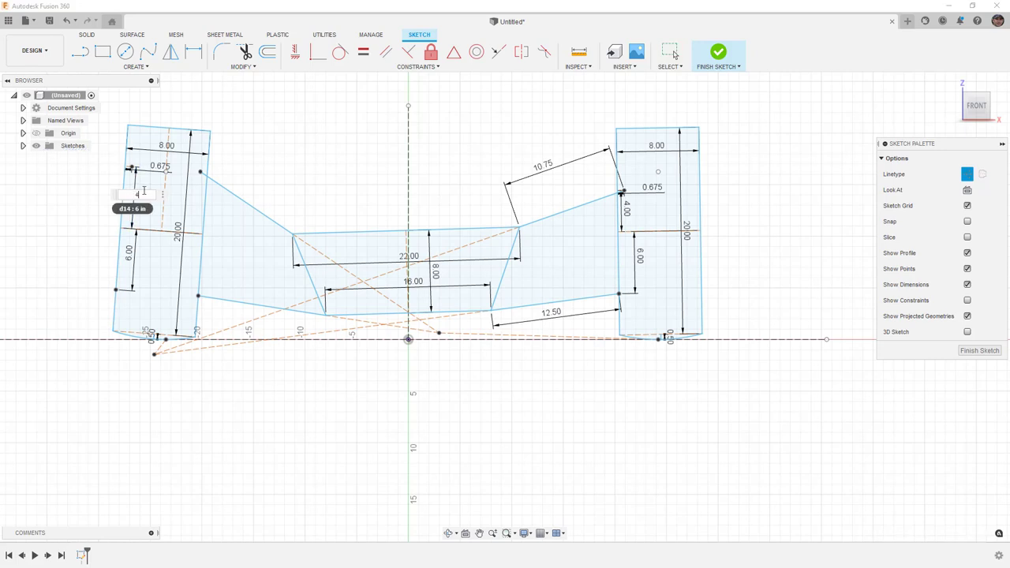
{"action": "type", "text": "4"}
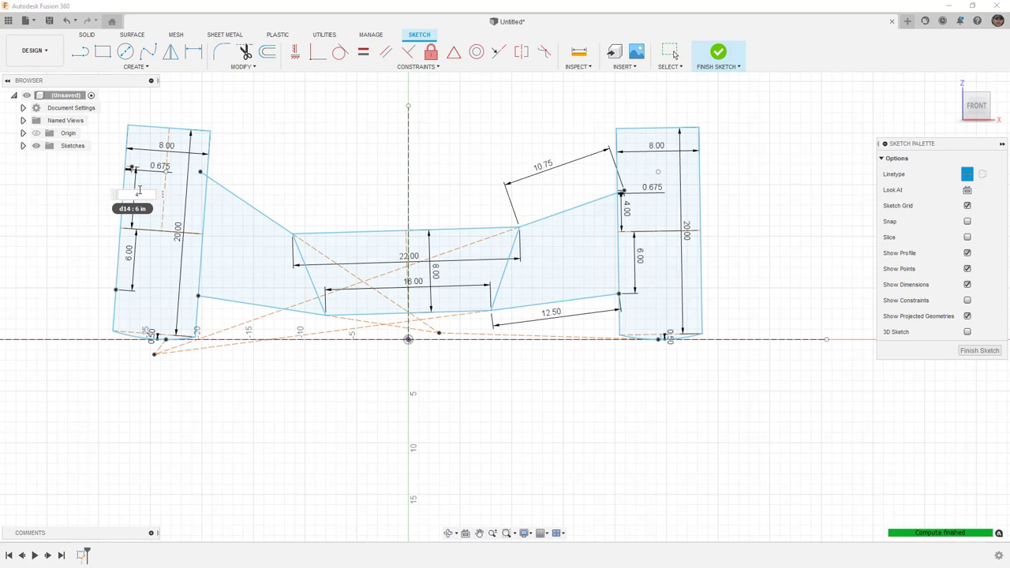
{"action": "key", "text": "Return"}
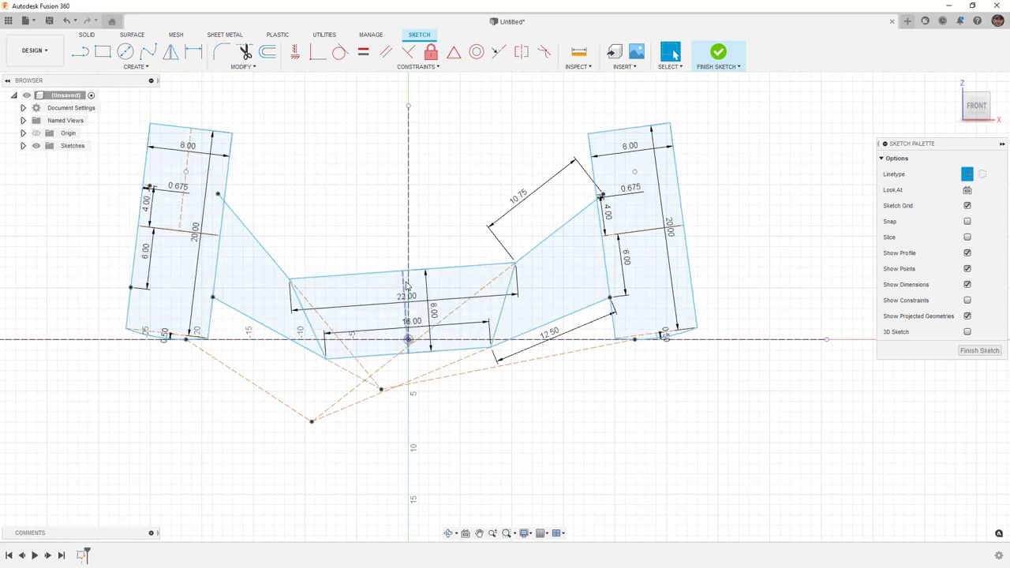
{"action": "left_click_drag", "start_coordinate": [402, 272], "coordinate": [410, 211]}
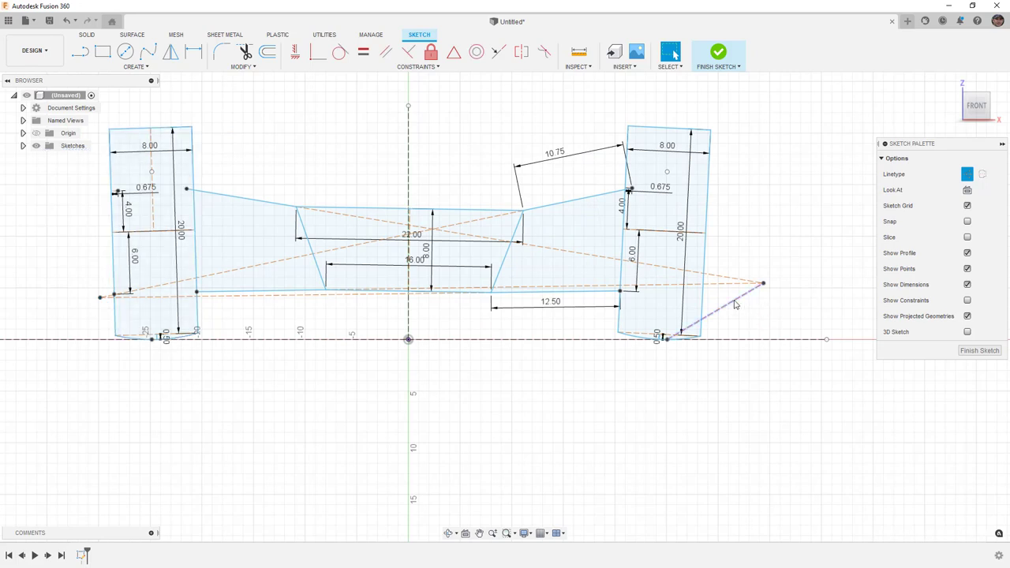
Step: Draw two crossing construction lines, each from a V vertex point to the arc midpoint under the opposite rectangle
{"action": "left_click", "coordinate": [79, 51]}
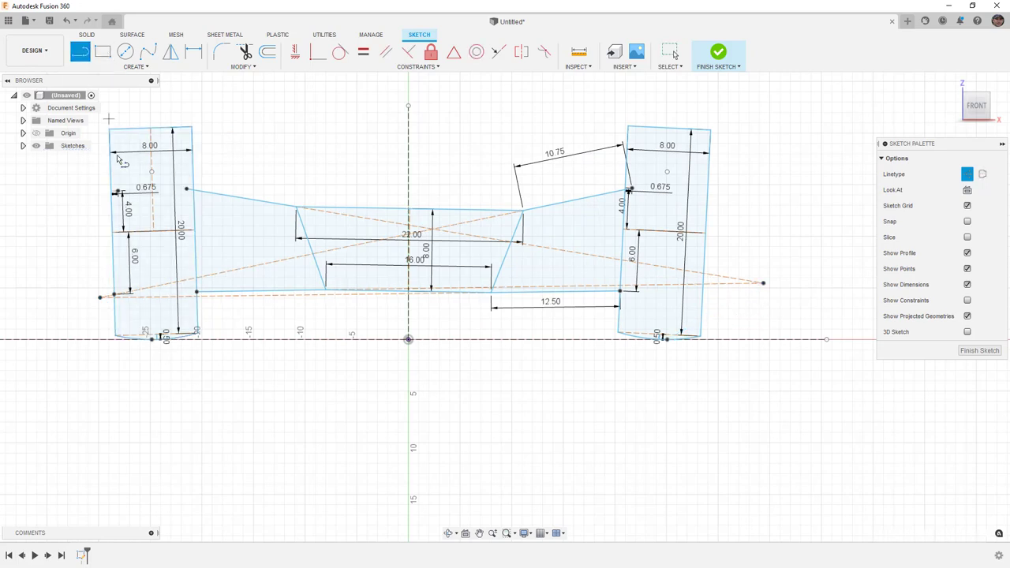
{"action": "left_click", "coordinate": [100, 297]}
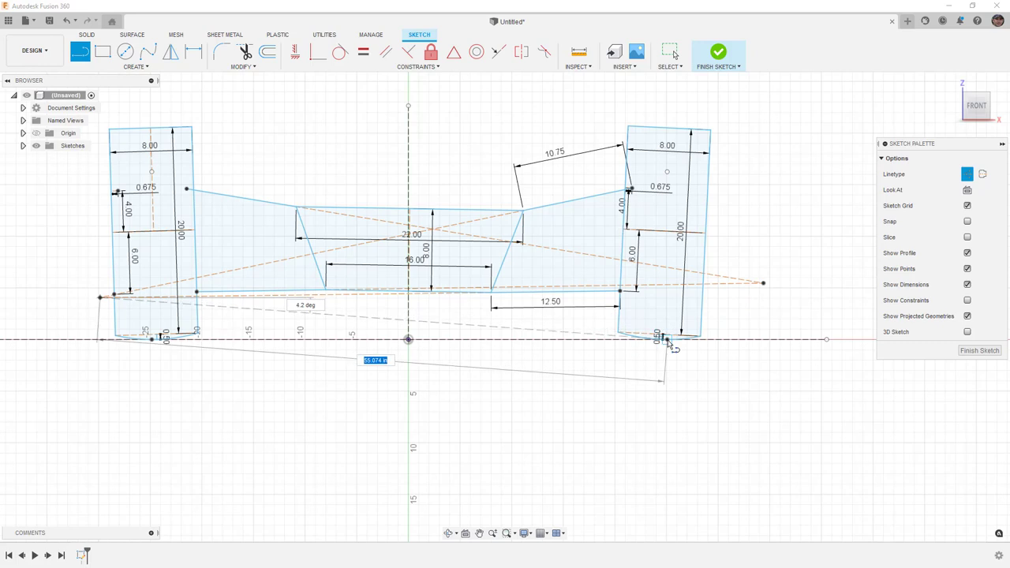
{"action": "left_click", "coordinate": [763, 283]}
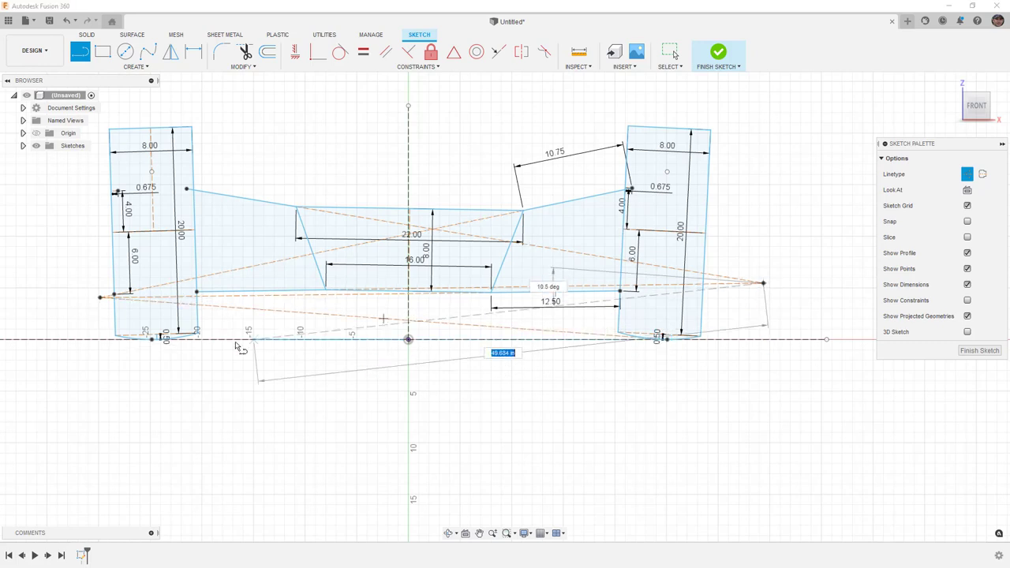
{"action": "double_click", "coordinate": [152, 340]}
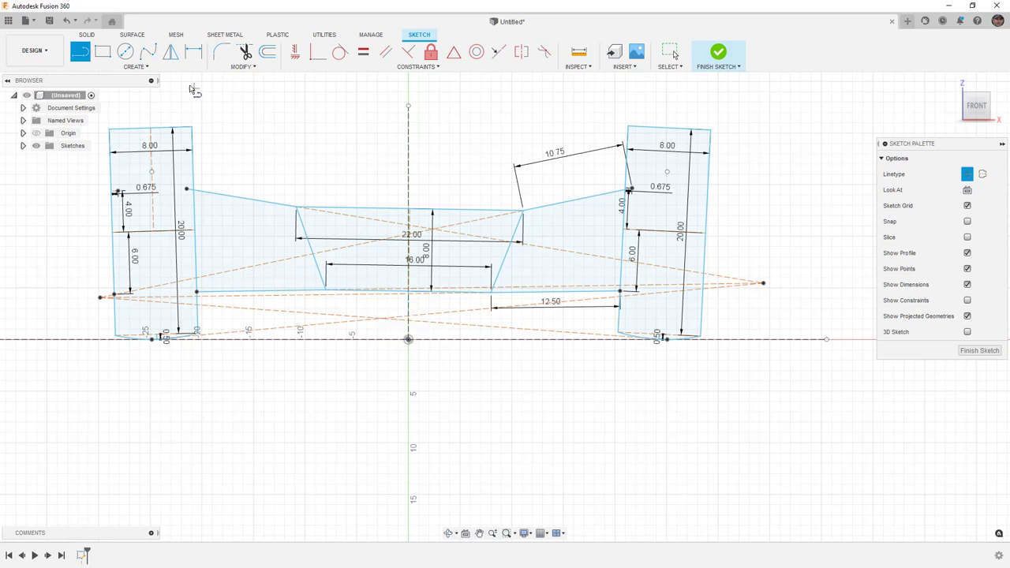
Step: Place a sketch point near where the two new construction lines cross below the trapezoid
{"action": "left_click", "coordinate": [135, 66]}
{"action": "left_click", "coordinate": [126, 182]}
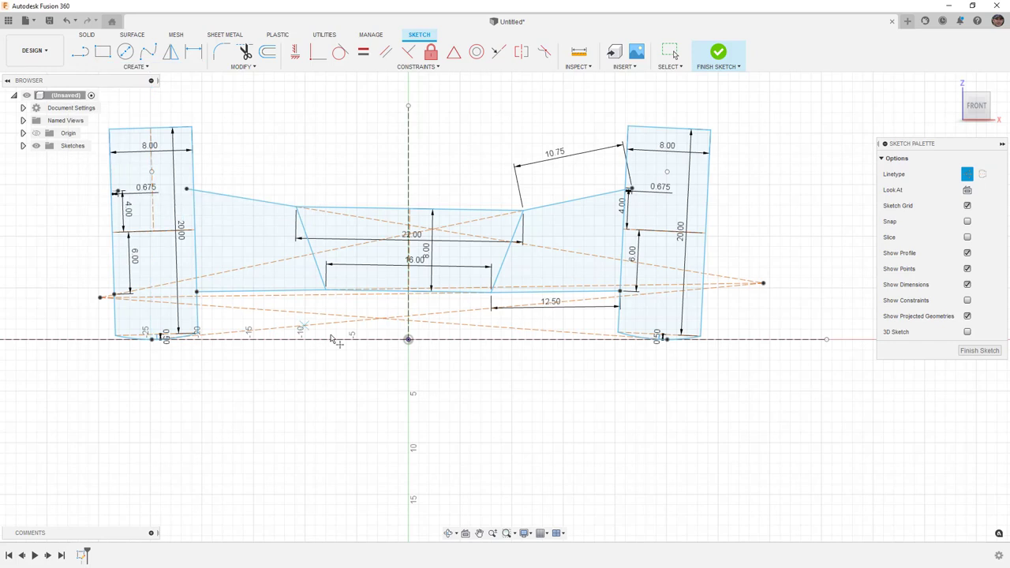
{"action": "left_click", "coordinate": [396, 319]}
{"action": "scroll", "coordinate": [393, 321], "scroll_direction": "up", "scroll_amount": 3}
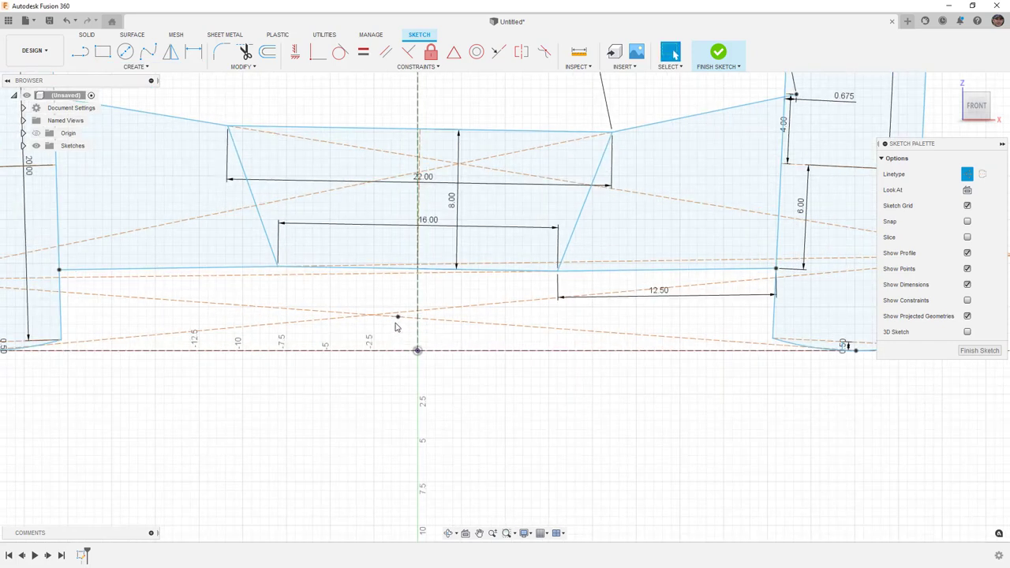
{"action": "key", "text": "Escape"}
Step: Apply a coincident constraint between the new point and the construction line ending at the left rectangle's arc, putting it on the crossing
{"action": "left_click", "coordinate": [398, 317]}
{"action": "left_click", "coordinate": [355, 319], "text": "shift"}
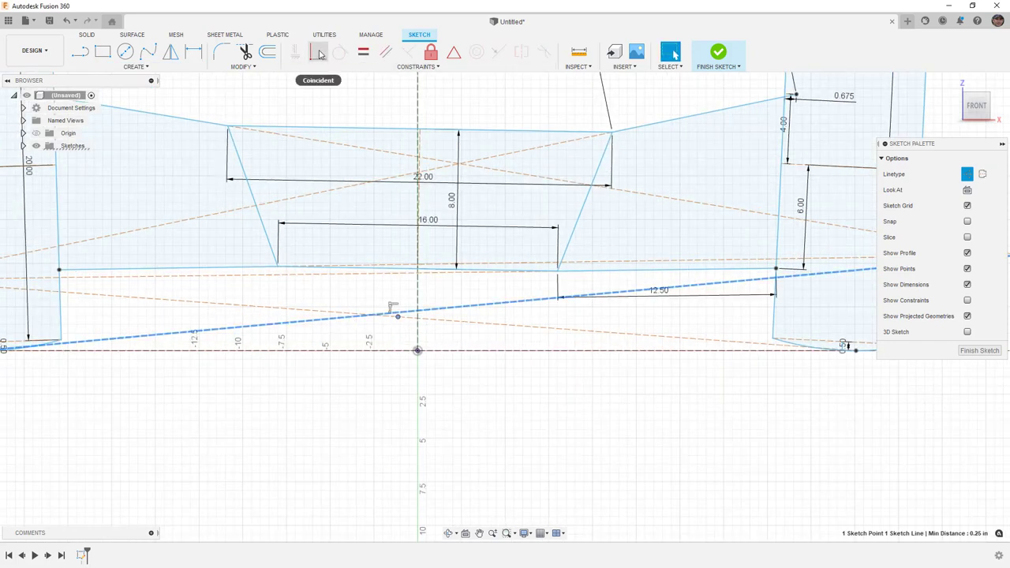
{"action": "left_click", "coordinate": [318, 57]}
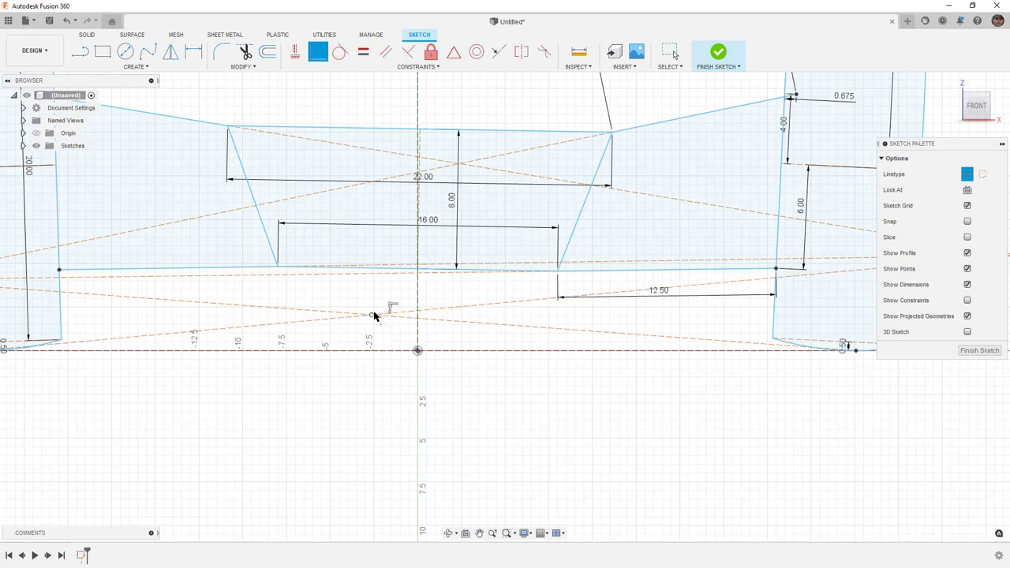
{"action": "scroll", "coordinate": [378, 318], "scroll_direction": "down", "scroll_amount": 2}
{"action": "scroll", "coordinate": [377, 319], "scroll_direction": "down", "scroll_amount": 1}
{"action": "scroll", "coordinate": [377, 319], "scroll_direction": "down", "scroll_amount": 1}
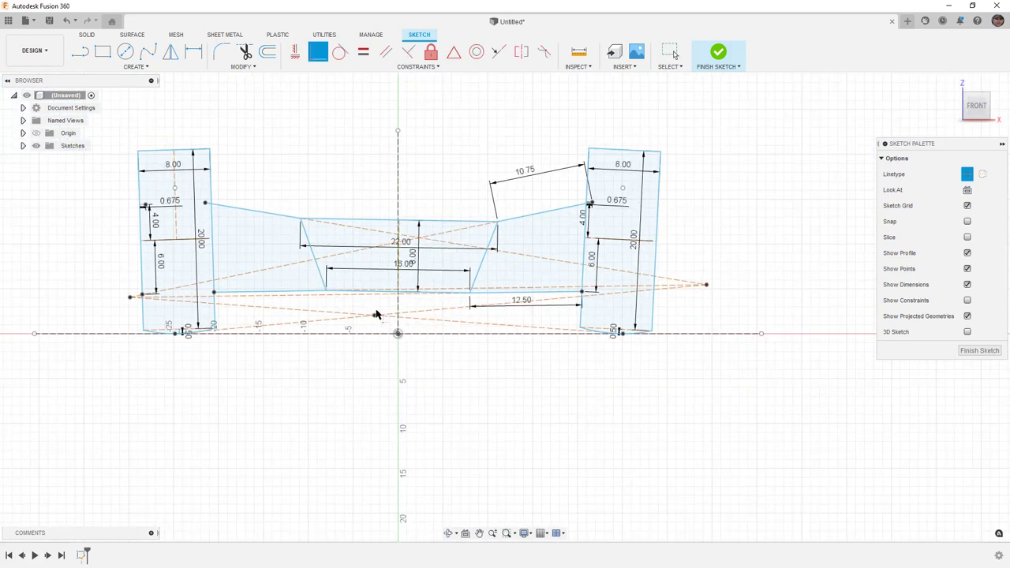
{"action": "key", "text": "Escape"}
Step: Drag the trapezoid by its top edge's midpoint to about X 0.09, Z 12.05 in, and make the crossing point coincident with the vertical centreline
{"action": "left_click_drag", "start_coordinate": [404, 221], "coordinate": [399, 222]}
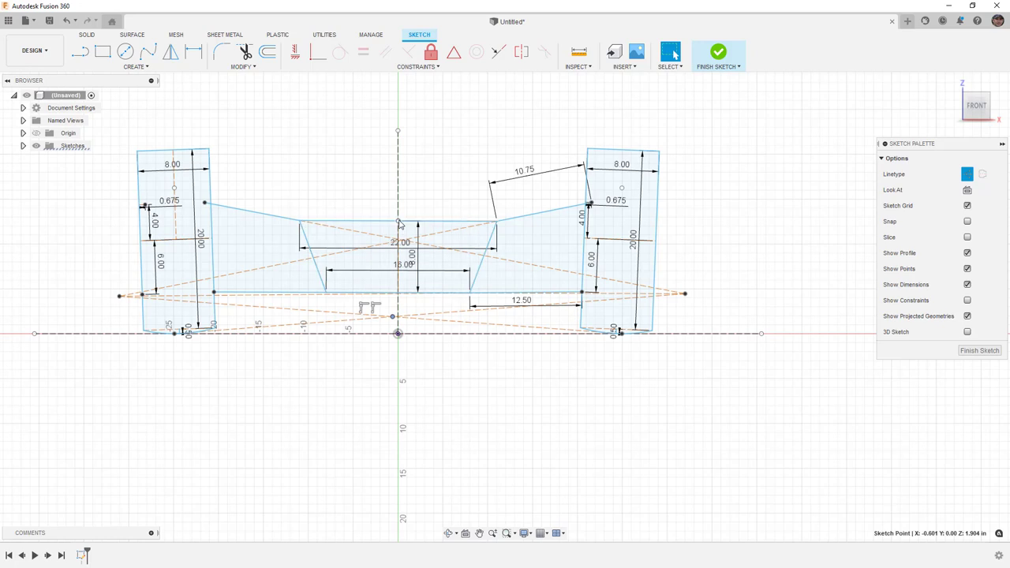
{"action": "left_click_drag", "start_coordinate": [397, 223], "coordinate": [397, 319]}
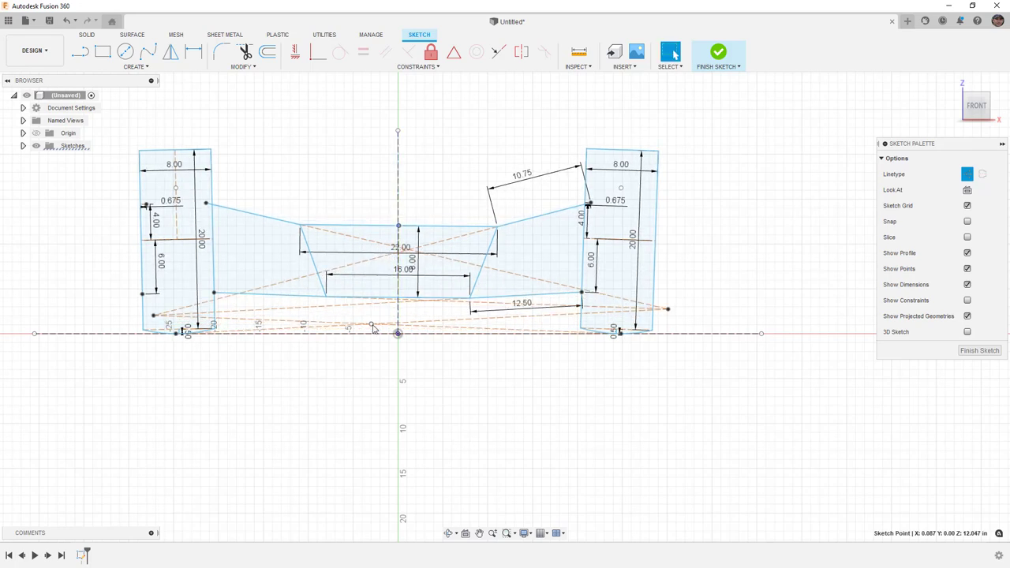
{"action": "left_click", "coordinate": [398, 158], "text": "shift"}
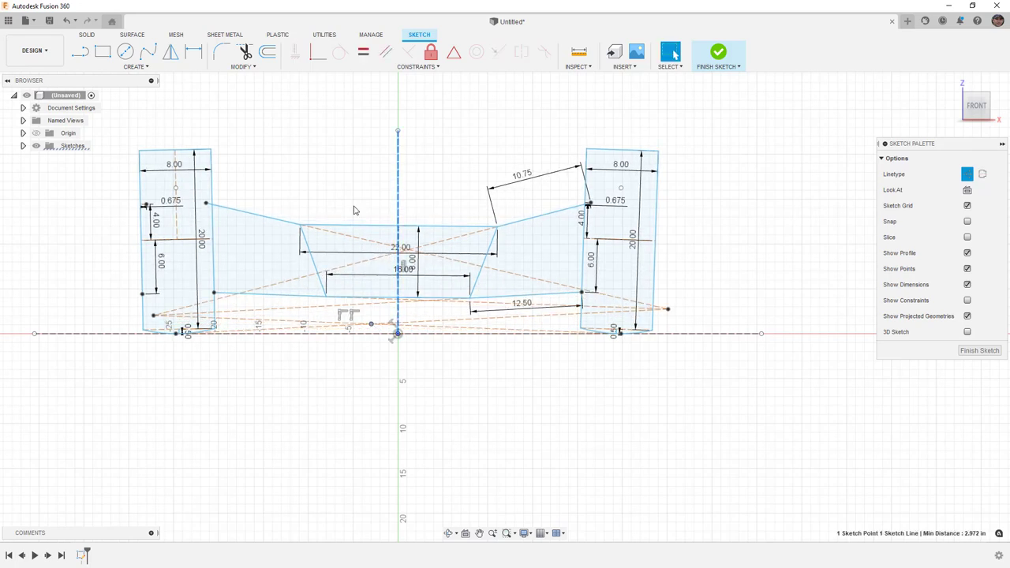
{"action": "left_click", "coordinate": [317, 57]}
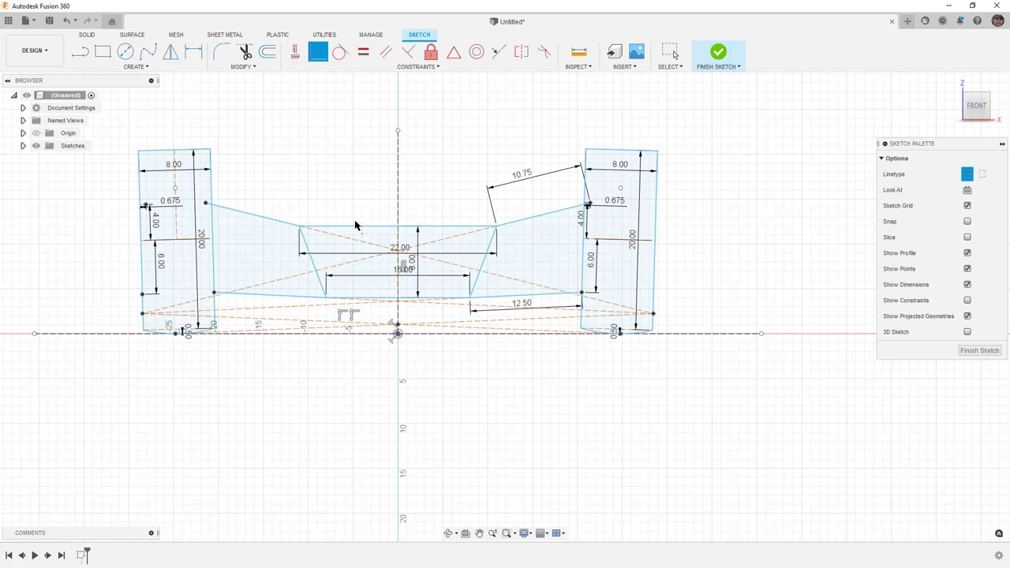
Step: Hide the sketch dimensions and drag the trapezoid's top edge midpoint down and back up to about Z 12.75 in
{"action": "left_click_drag", "start_coordinate": [400, 230], "coordinate": [395, 175]}
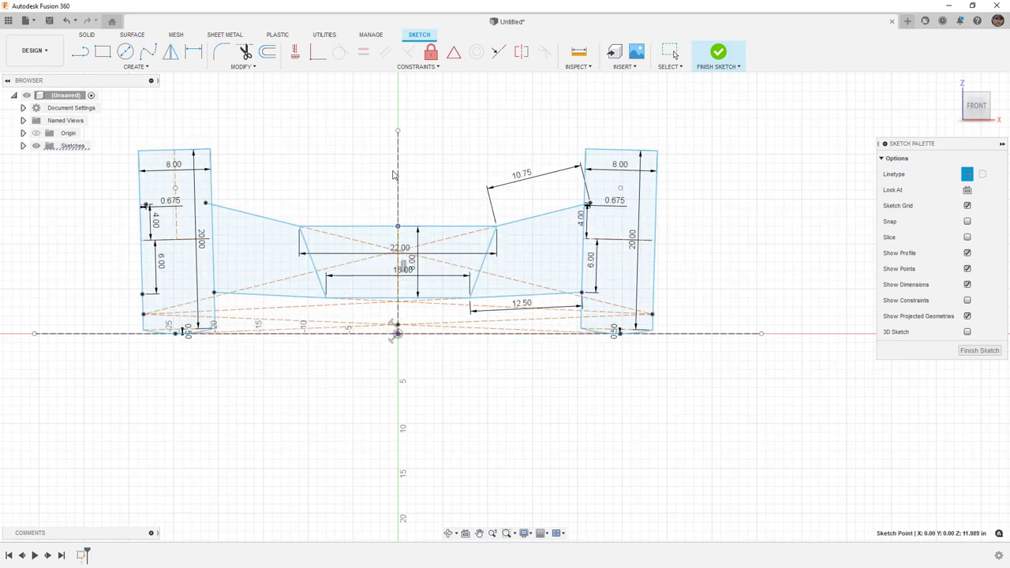
{"action": "left_click_drag", "start_coordinate": [574, 210], "coordinate": [574, 210]}
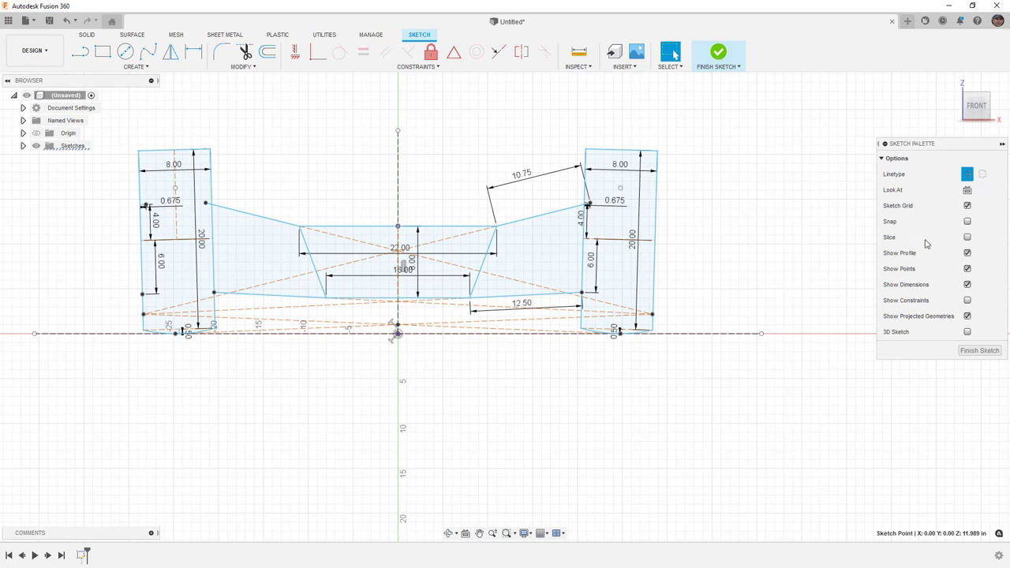
{"action": "left_click", "coordinate": [967, 284]}
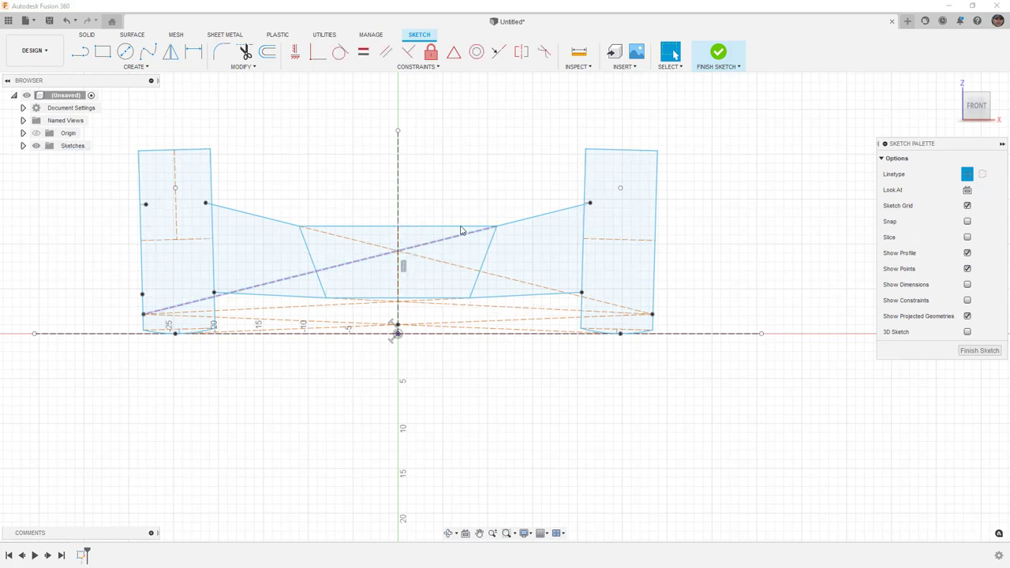
{"action": "mouse_move", "coordinate": [401, 228]}
{"action": "left_mouse_down"}
{"action": "mouse_move", "coordinate": [400, 219]}
{"action": "mouse_move", "coordinate": [397, 253]}
{"action": "left_mouse_up"}
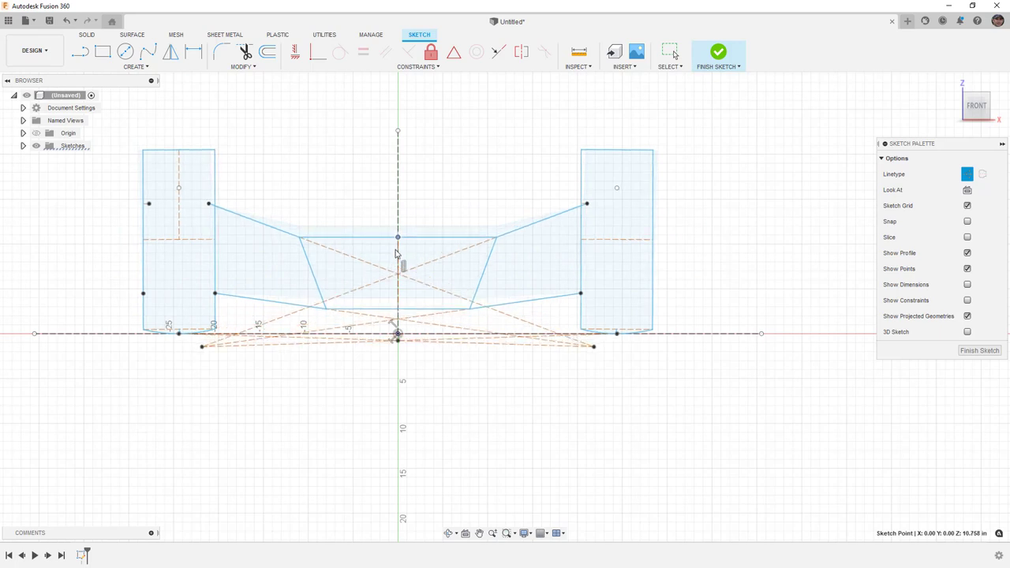
{"action": "left_click_drag", "start_coordinate": [397, 253], "coordinate": [388, 278]}
{"action": "left_click_drag", "start_coordinate": [387, 278], "coordinate": [392, 221]}
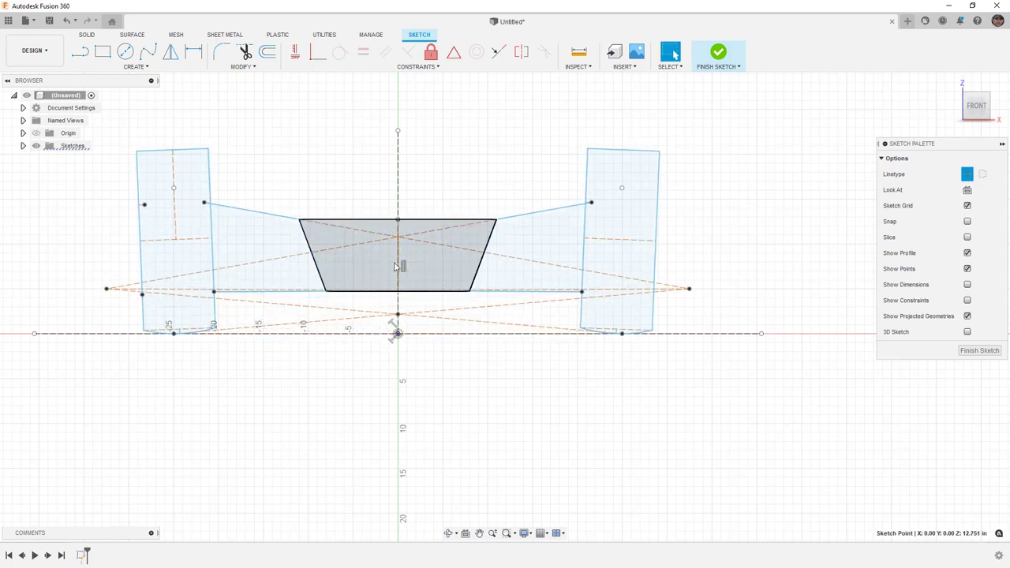
Step: Delete the coincident constraint between the crossing point and the vertical centreline, and drag the trapezoid by its top edge's midpoint
{"action": "left_click", "coordinate": [399, 316]}
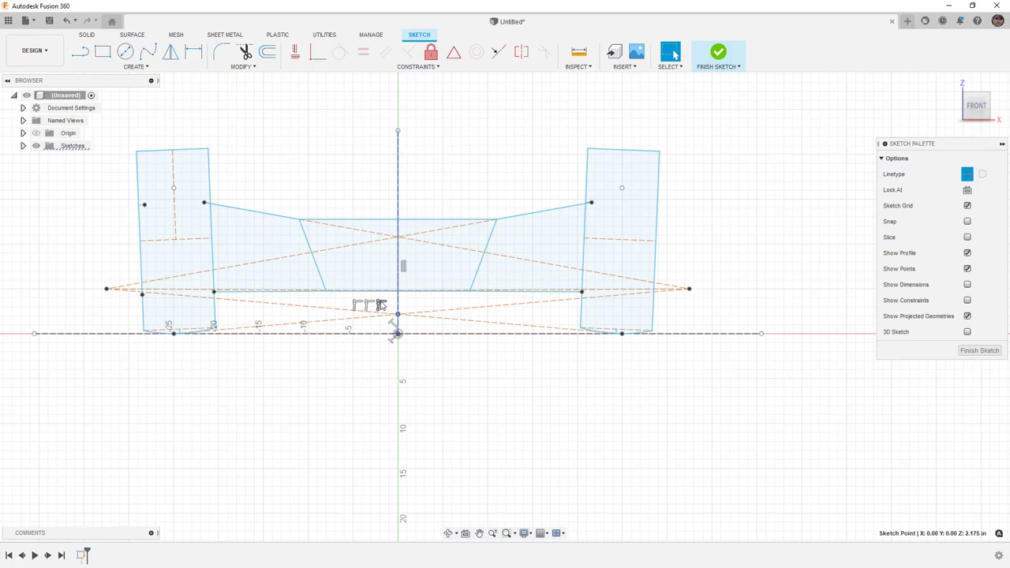
{"action": "left_click", "coordinate": [382, 305]}
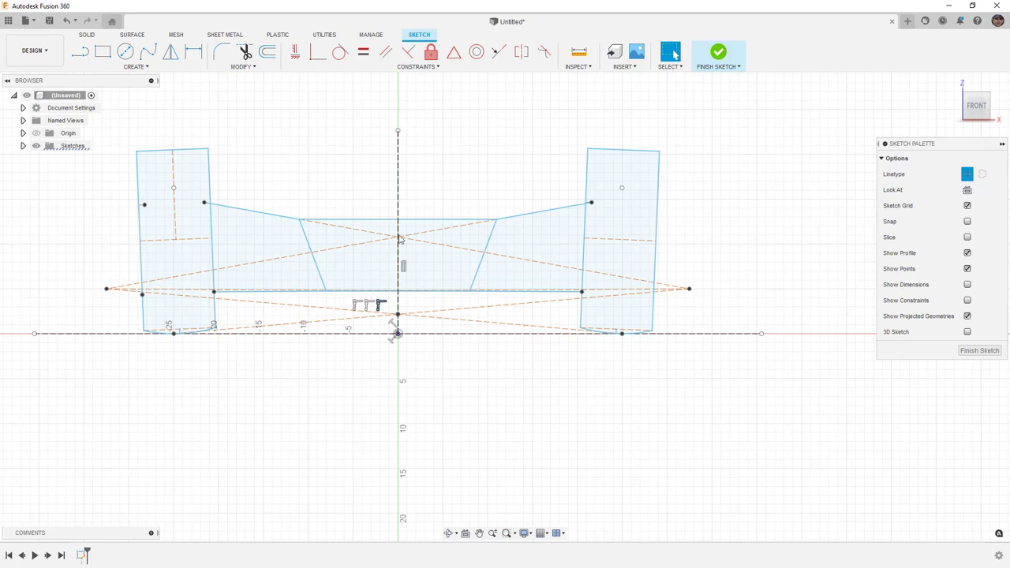
{"action": "key", "text": "Delete"}
{"action": "left_click_drag", "start_coordinate": [399, 221], "coordinate": [395, 223]}
{"action": "key", "text": "Escape"}
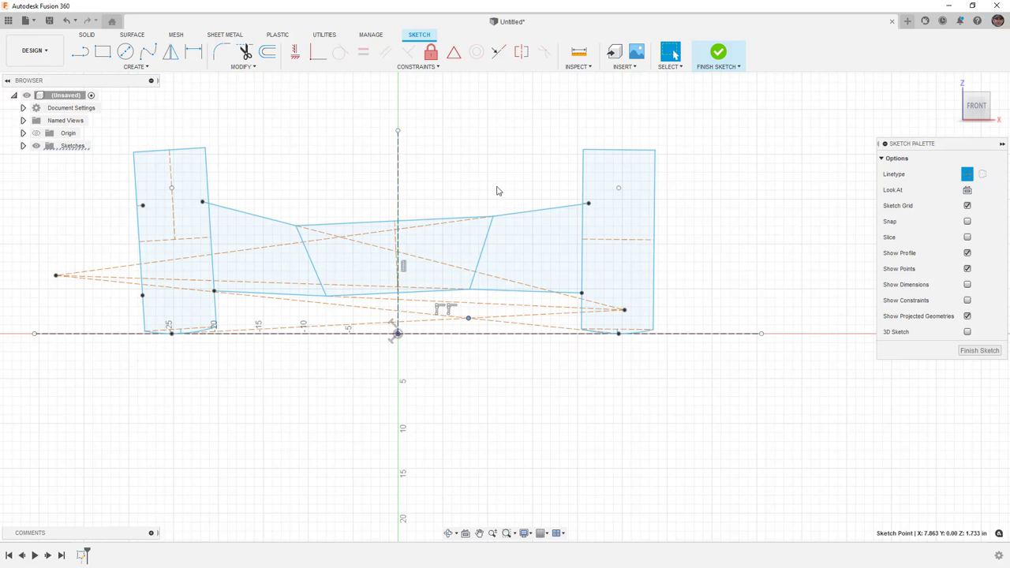
Step: Drag the trapezoid's top edge midpoint through several tilted positions, ending at about X -0.07, Z 11.64 in
{"action": "scroll", "coordinate": [488, 367], "scroll_direction": "down", "scroll_amount": 3}
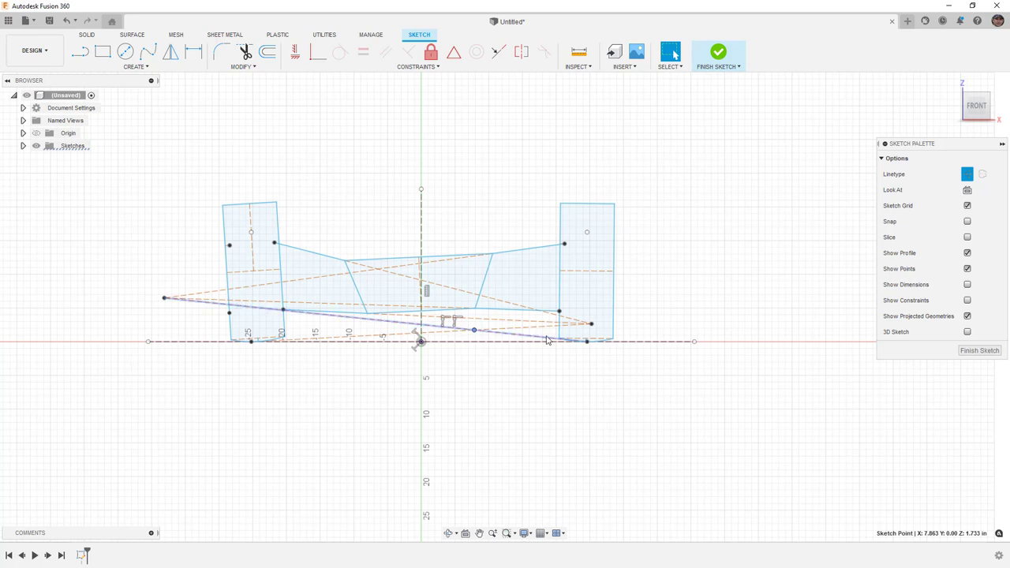
{"action": "left_click", "coordinate": [495, 253]}
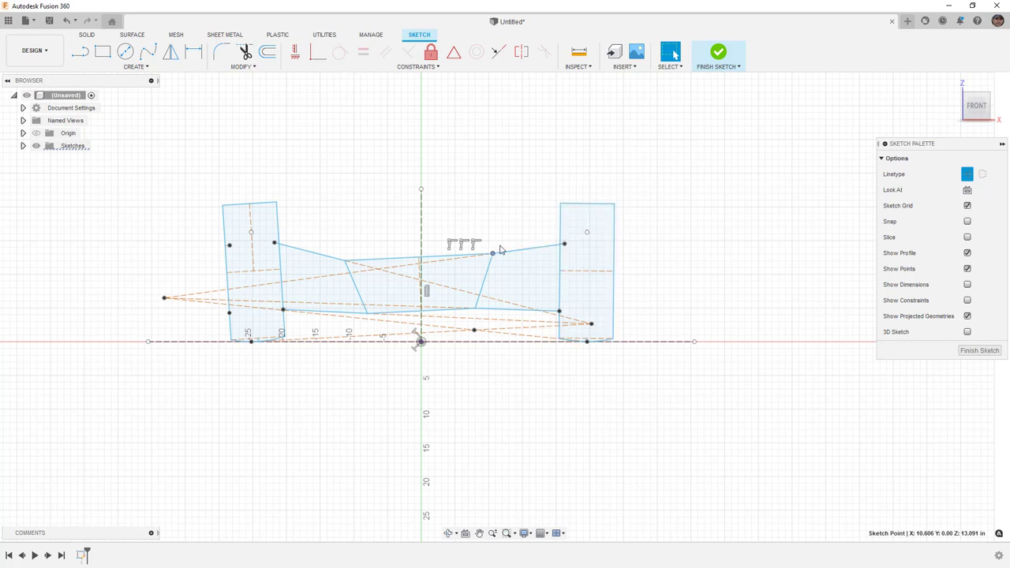
{"action": "left_click_drag", "start_coordinate": [418, 259], "coordinate": [428, 259]}
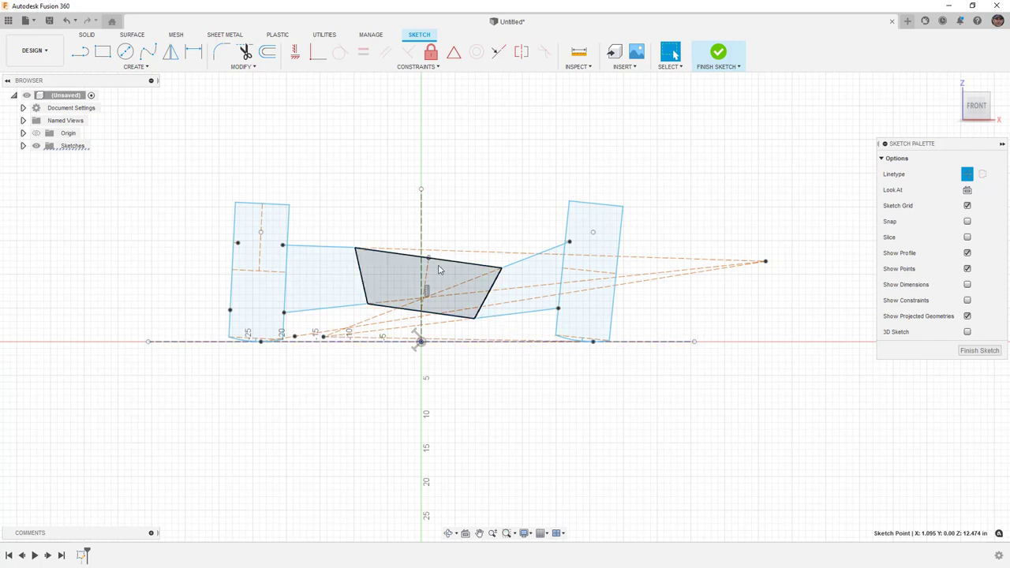
{"action": "left_click_drag", "start_coordinate": [429, 261], "coordinate": [426, 286]}
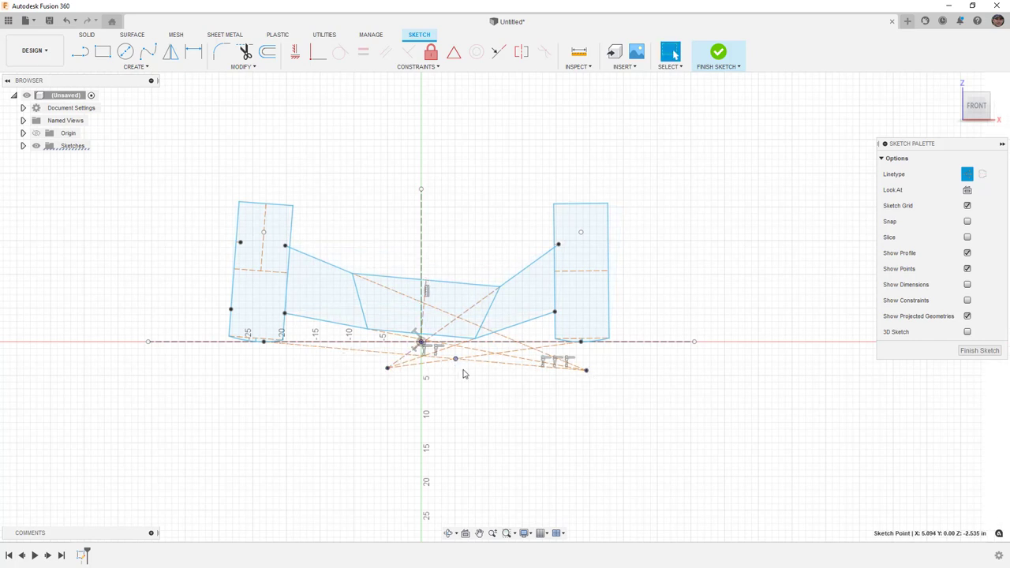
{"action": "left_click", "coordinate": [426, 282]}
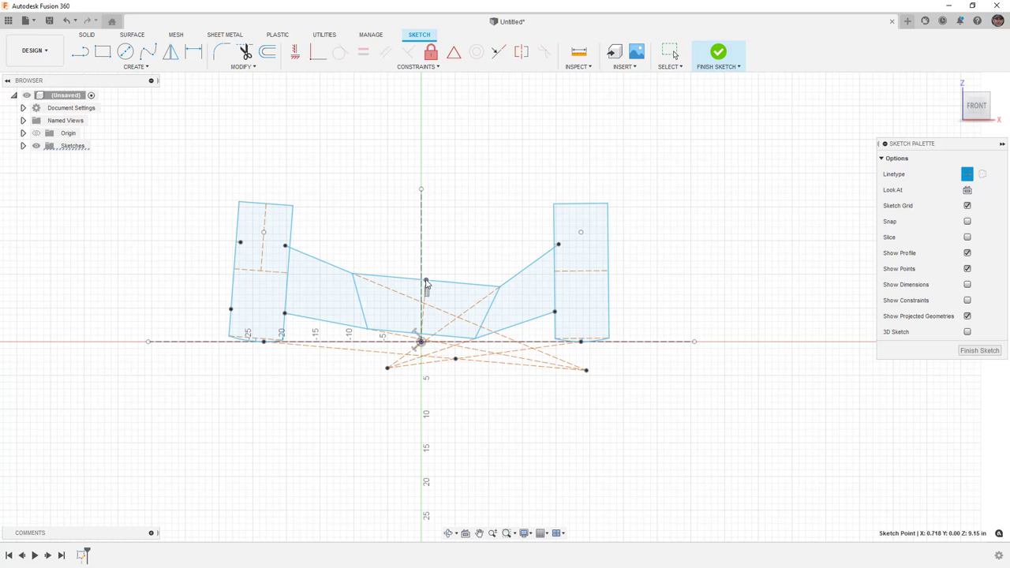
{"action": "mouse_move", "coordinate": [427, 280]}
{"action": "left_mouse_down"}
{"action": "mouse_move", "coordinate": [422, 262]}
{"action": "mouse_move", "coordinate": [439, 265]}
{"action": "left_mouse_up"}
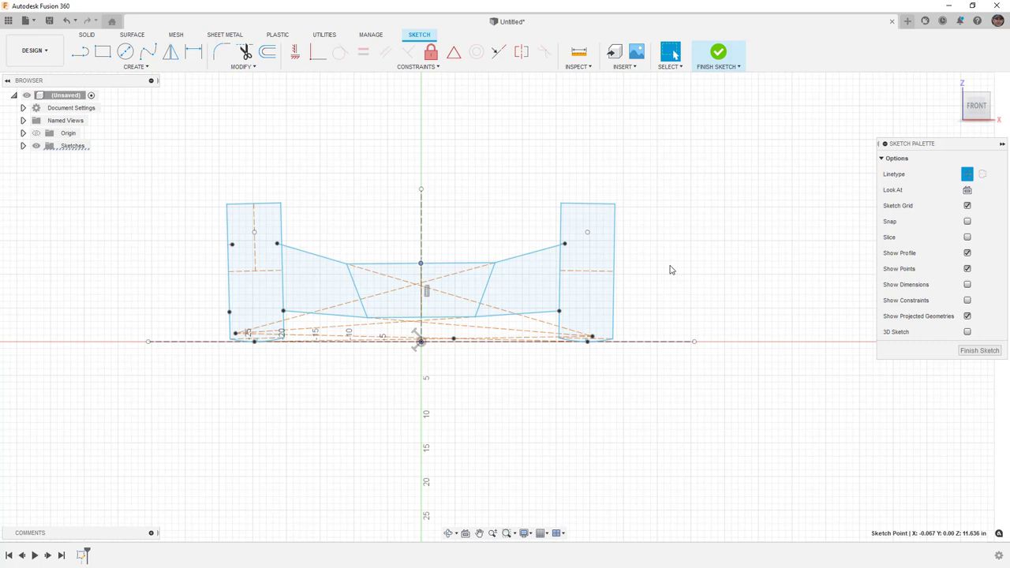
Step: Show the sketch dimensions and link the left rectangle's 4 in and 6 in link point heights to the matching right rectangle dimensions
{"action": "left_click", "coordinate": [968, 285]}
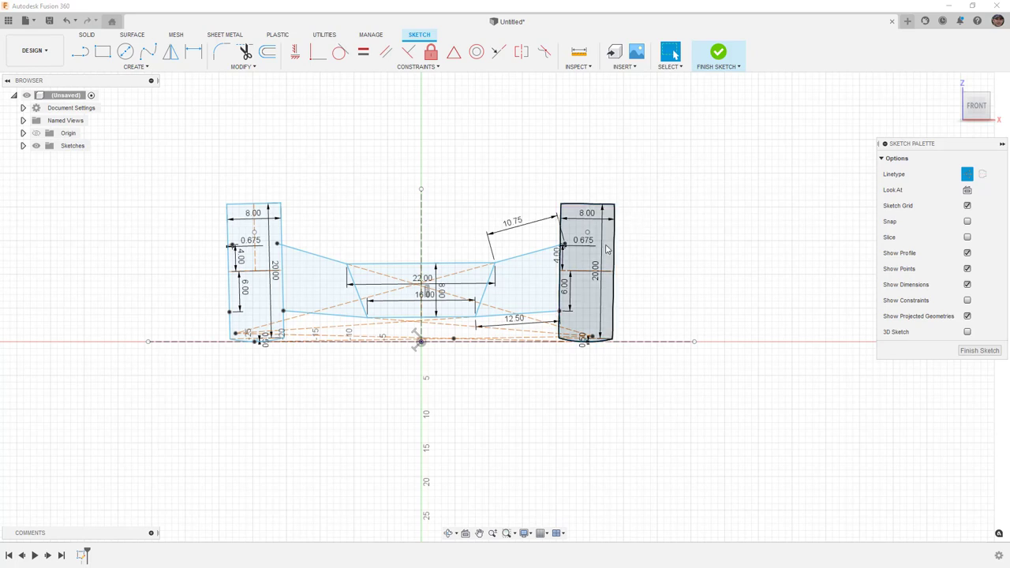
{"action": "scroll", "coordinate": [274, 278], "scroll_direction": "up", "scroll_amount": 2}
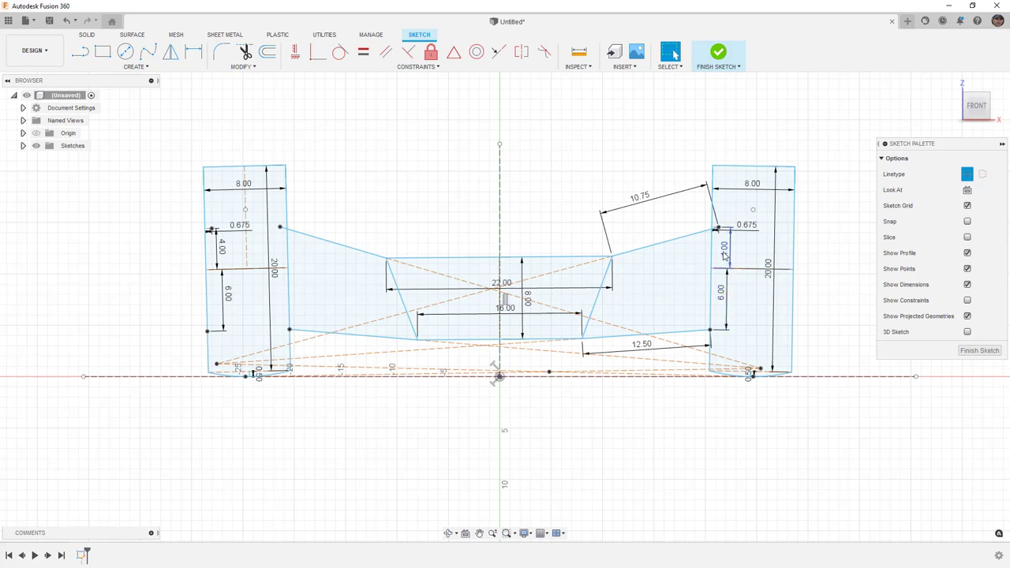
{"action": "double_click", "coordinate": [222, 247]}
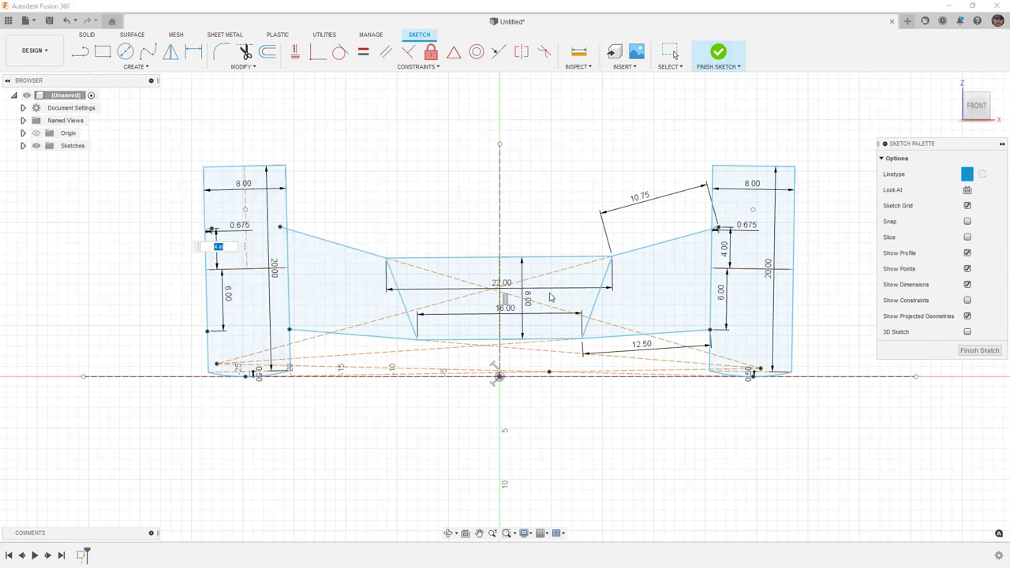
{"action": "left_click", "coordinate": [727, 257]}
{"action": "key", "text": "Return"}
{"action": "double_click", "coordinate": [228, 298]}
{"action": "left_click", "coordinate": [720, 295]}
{"action": "key", "text": "Return"}
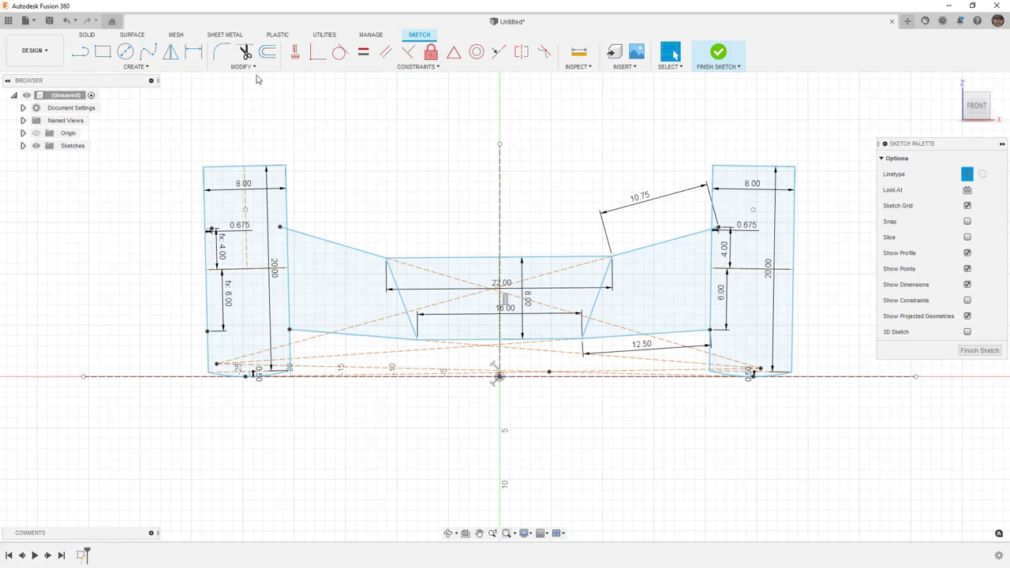
Step: Examine the expressions of all Sketch1 dimensions in the model parameters, including those of the linked heights
{"action": "left_click", "coordinate": [243, 66]}
{"action": "left_click", "coordinate": [257, 174]}
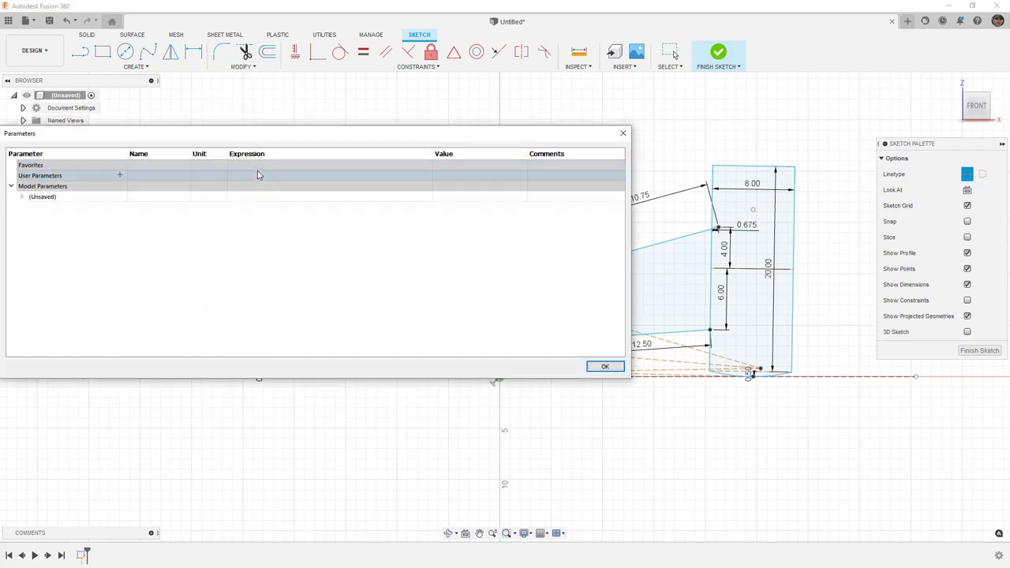
{"action": "left_click", "coordinate": [22, 196]}
{"action": "left_click", "coordinate": [32, 207]}
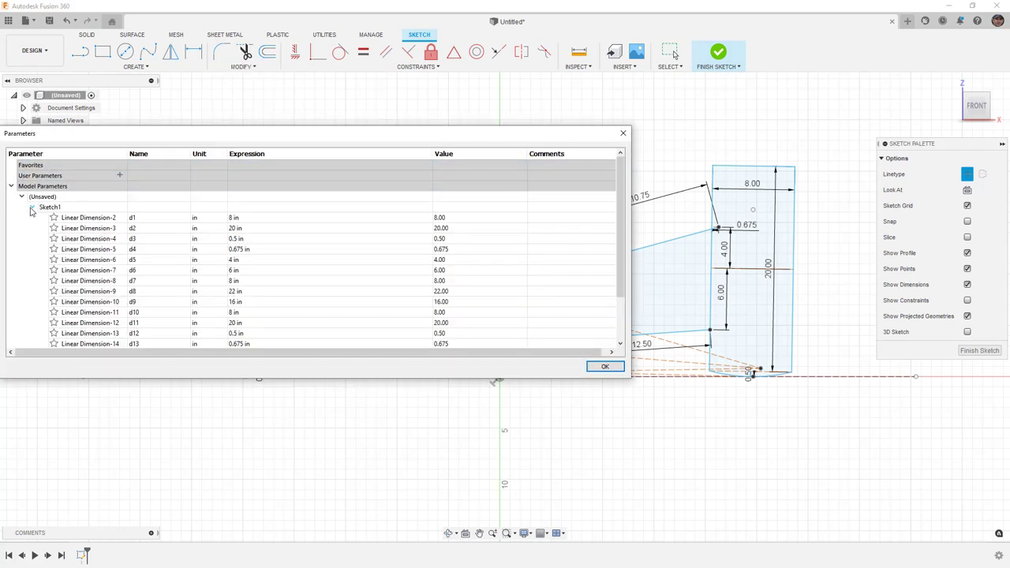
{"action": "scroll", "coordinate": [138, 252], "scroll_direction": "down", "scroll_amount": 3}
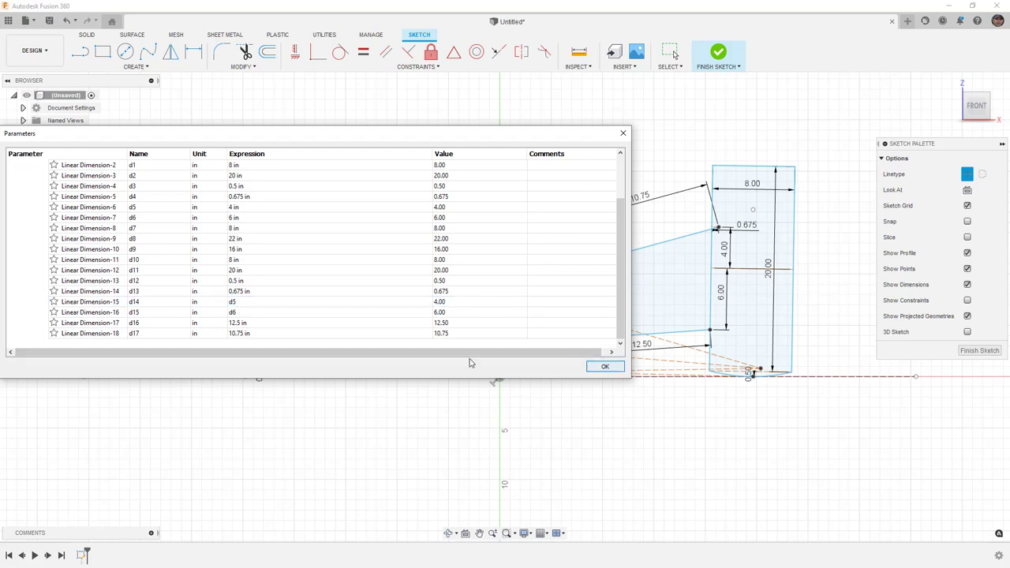
{"action": "left_click", "coordinate": [605, 366]}
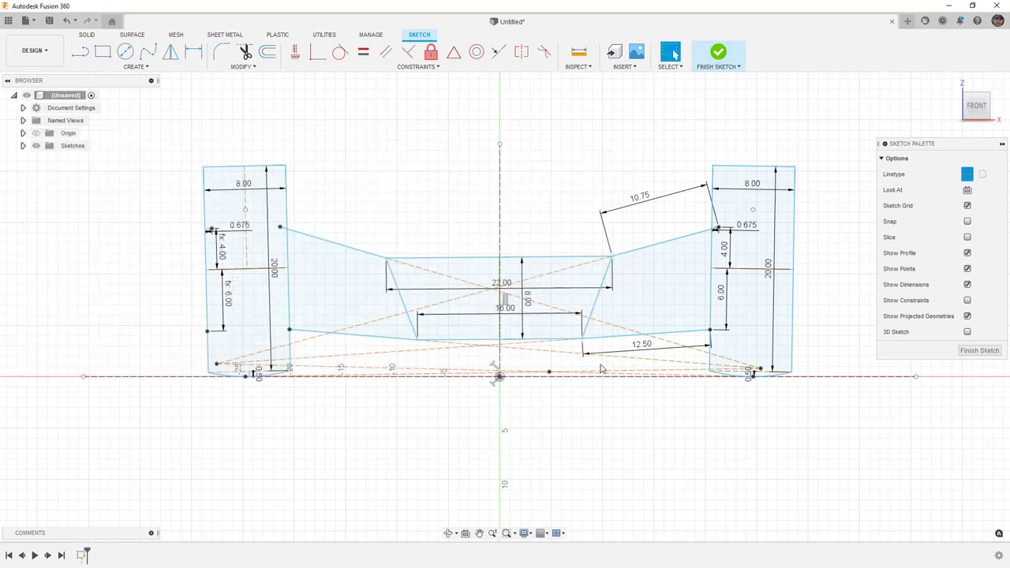
Step: Set the right rectangle's upper link point height to 3 in and the right upper link's length to 10 in
{"action": "double_click", "coordinate": [727, 251]}
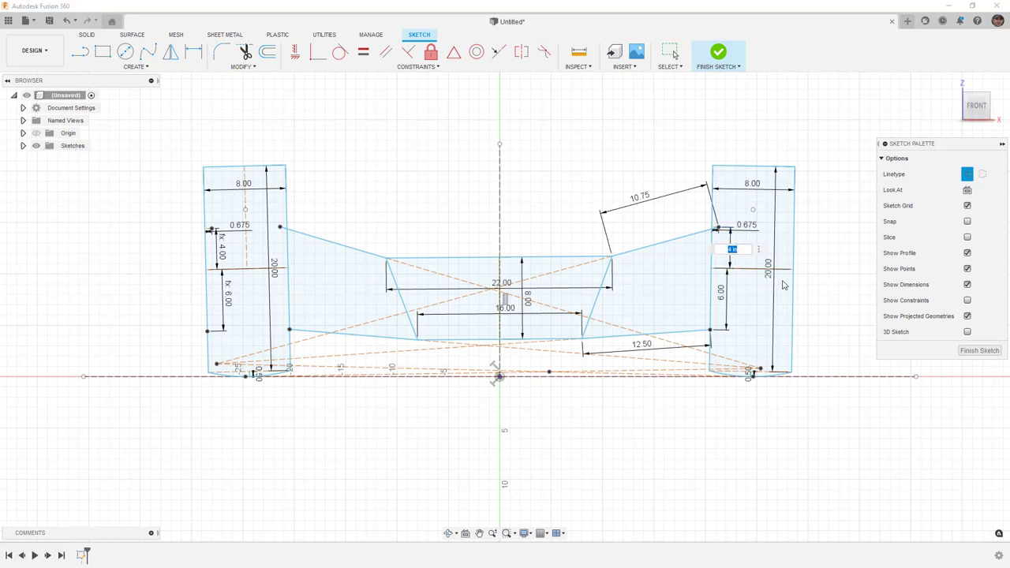
{"action": "type", "text": "3"}
{"action": "key", "text": "Return"}
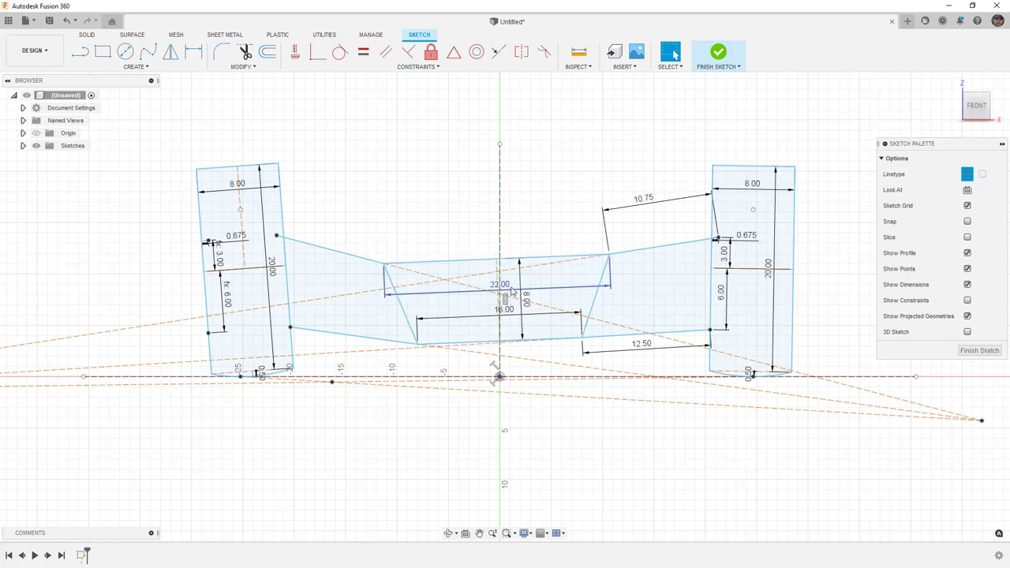
{"action": "double_click", "coordinate": [643, 201]}
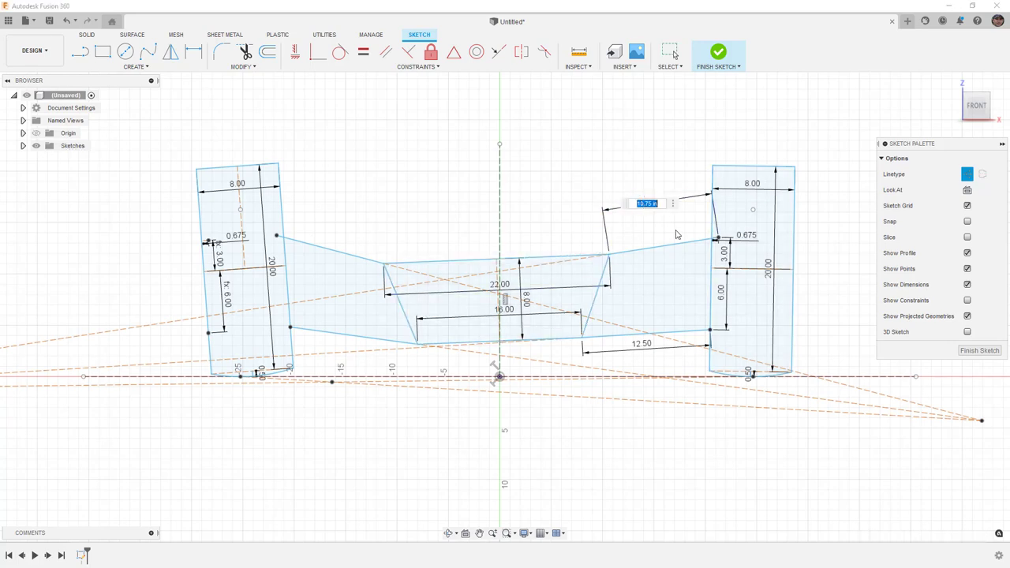
{"action": "type", "text": "10"}
{"action": "key", "text": "Return"}
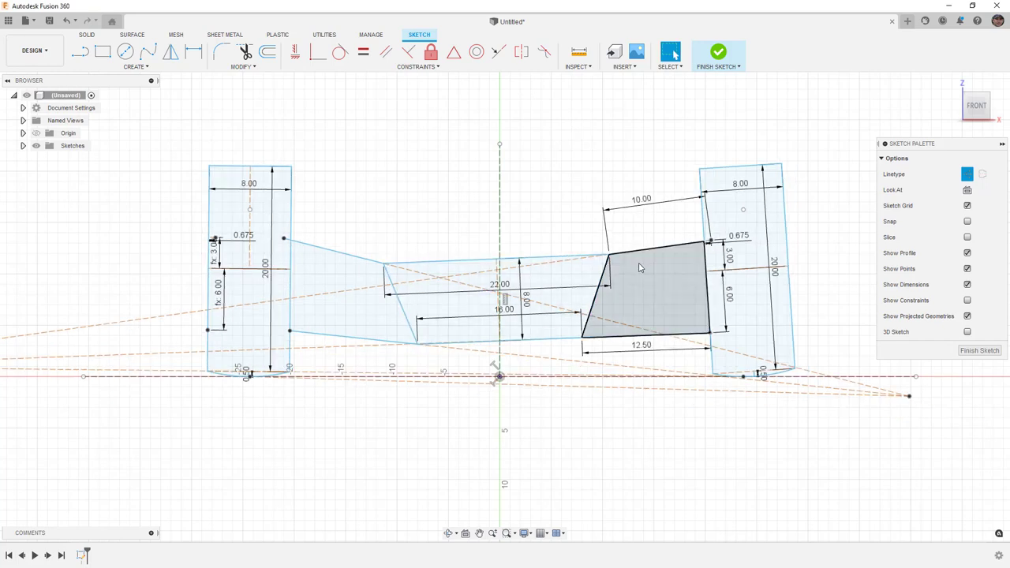
Step: Inspect the right upper link line and the upper link point height dimensions on both rectangles
{"action": "left_click", "coordinate": [645, 250]}
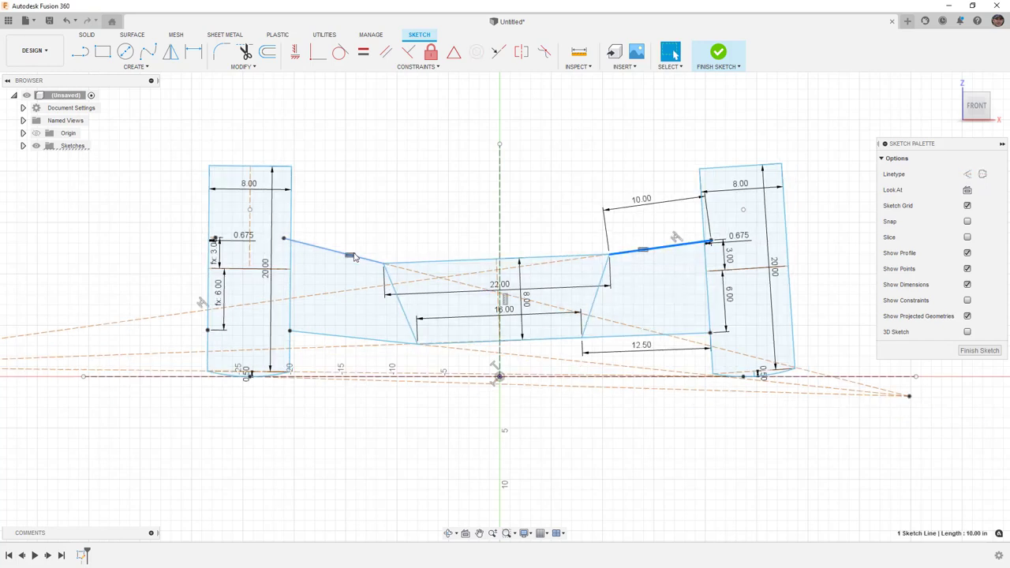
{"action": "left_click", "coordinate": [728, 255]}
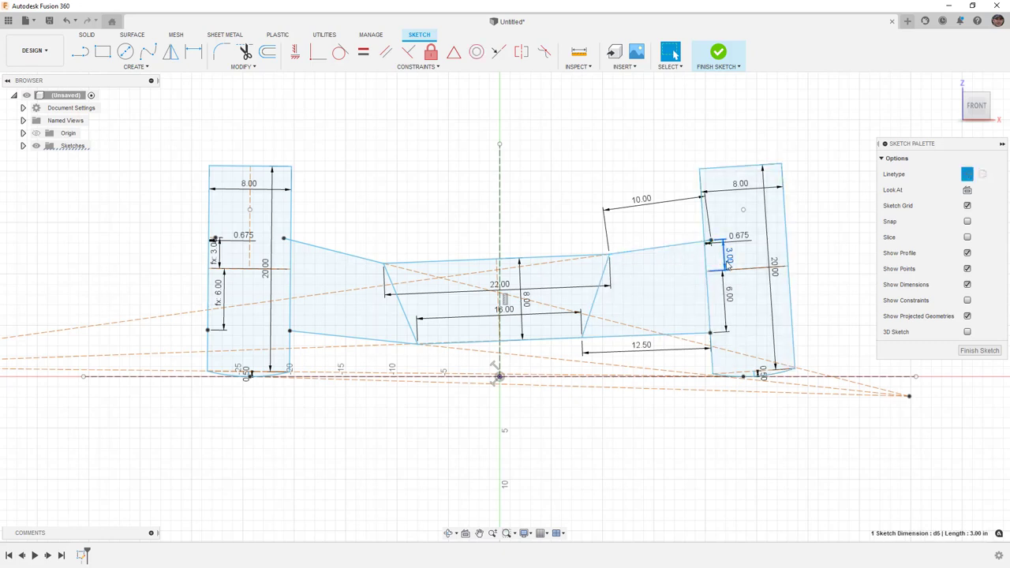
{"action": "left_click", "coordinate": [214, 251]}
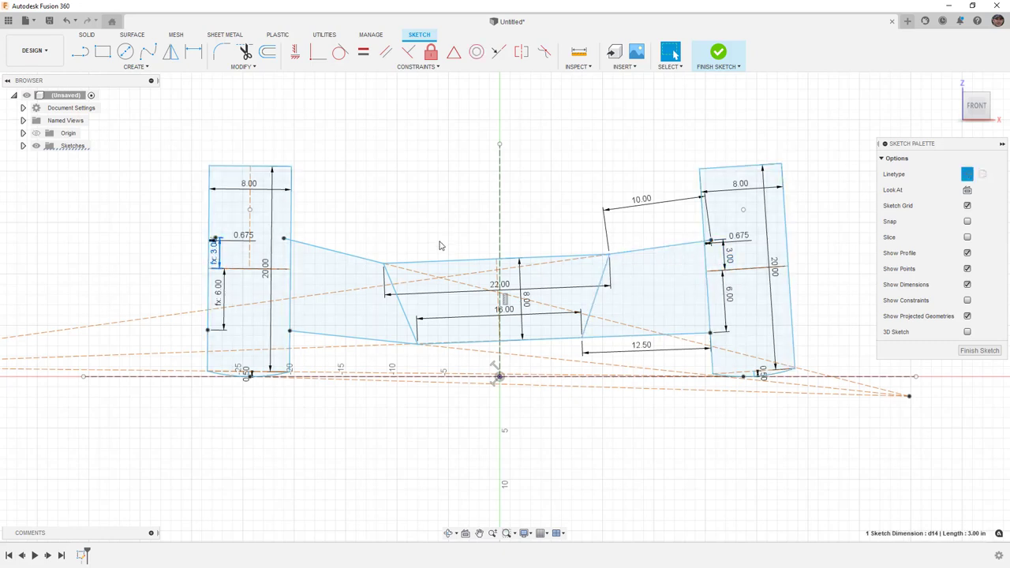
{"action": "left_click", "coordinate": [440, 242]}
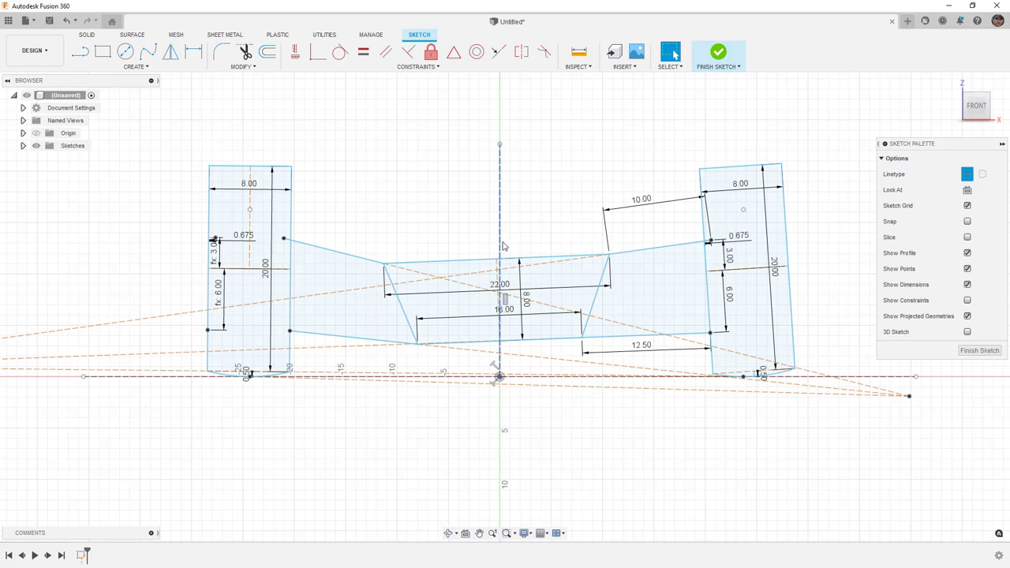
Step: Drag the trapezoid's top edge midpoint through several tilted positions, ending at about X -0.38, Z 11.38 in
{"action": "mouse_move", "coordinate": [496, 260]}
{"action": "left_mouse_down"}
{"action": "mouse_move", "coordinate": [511, 258]}
{"action": "mouse_move", "coordinate": [498, 243]}
{"action": "mouse_move", "coordinate": [500, 258]}
{"action": "left_mouse_up"}
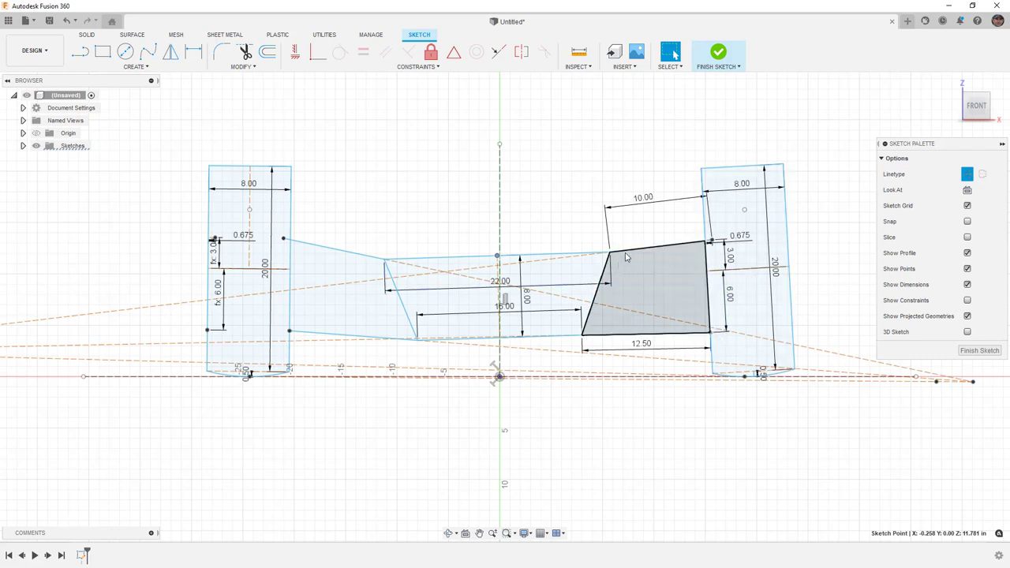
{"action": "scroll", "coordinate": [379, 312], "scroll_direction": "down", "scroll_amount": 5}
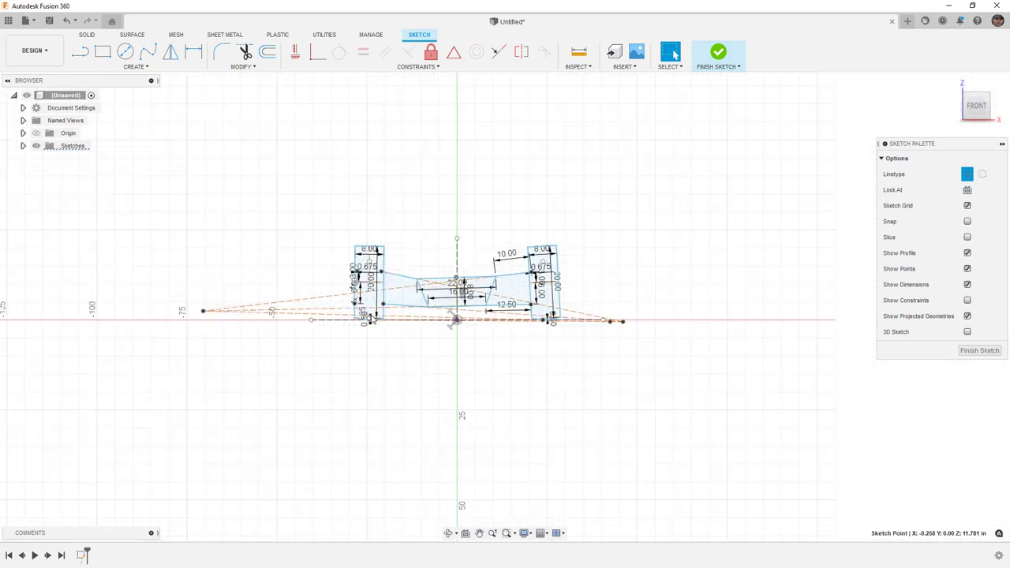
{"action": "scroll", "coordinate": [457, 321], "scroll_direction": "up", "scroll_amount": 1}
{"action": "scroll", "coordinate": [456, 321], "scroll_direction": "up", "scroll_amount": 3}
{"action": "left_click_drag", "start_coordinate": [451, 241], "coordinate": [457, 245]}
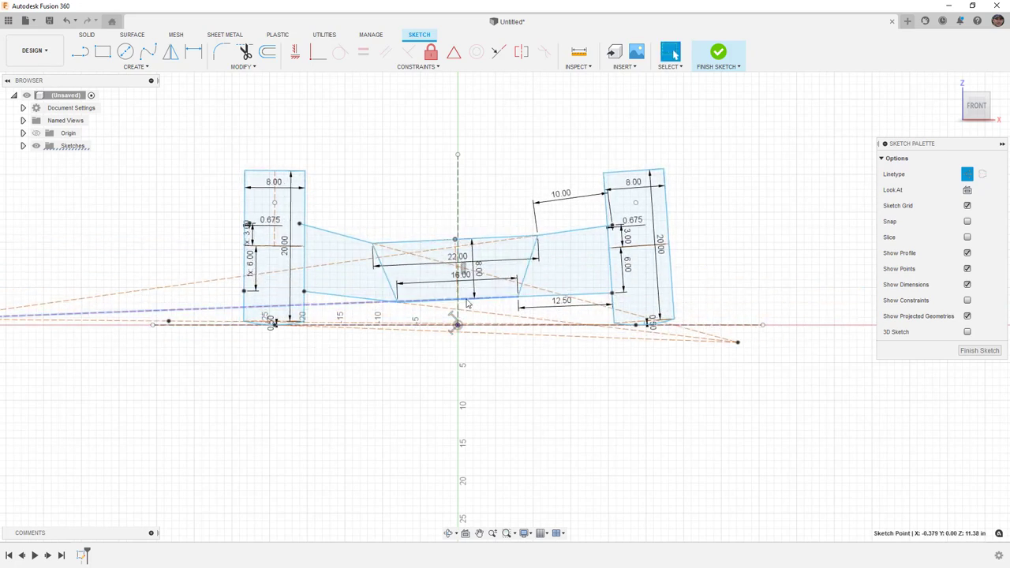
Step: Hide the sketch dimensions
{"action": "scroll", "coordinate": [456, 251], "scroll_direction": "up", "scroll_amount": 3}
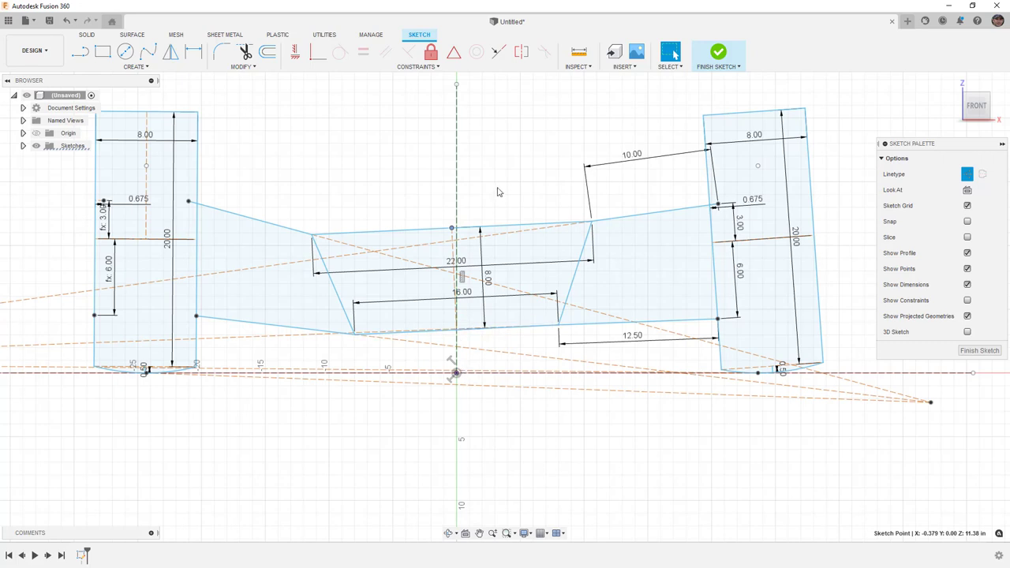
{"action": "scroll", "coordinate": [438, 267], "scroll_direction": "down", "scroll_amount": 5}
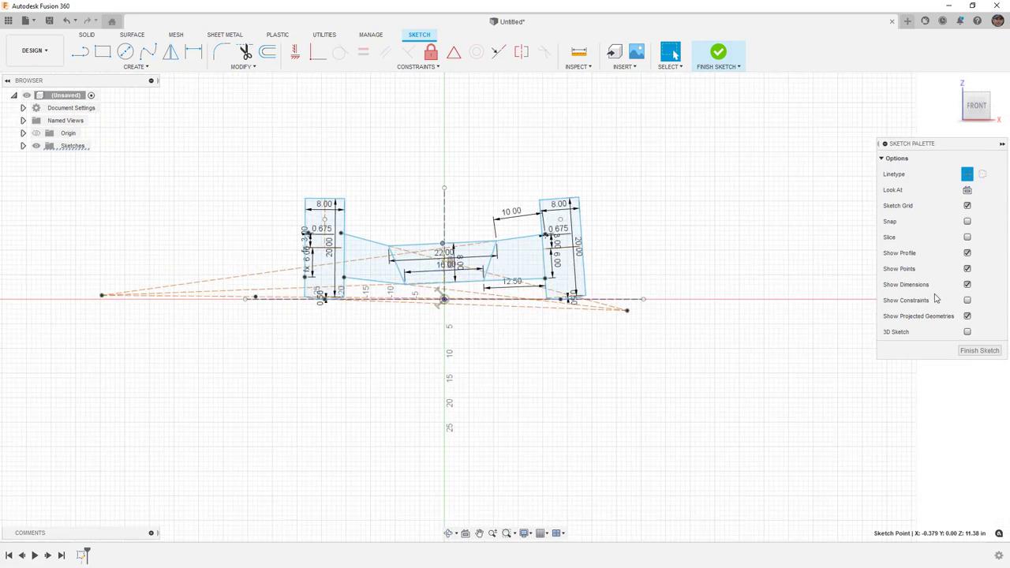
{"action": "left_click", "coordinate": [967, 285]}
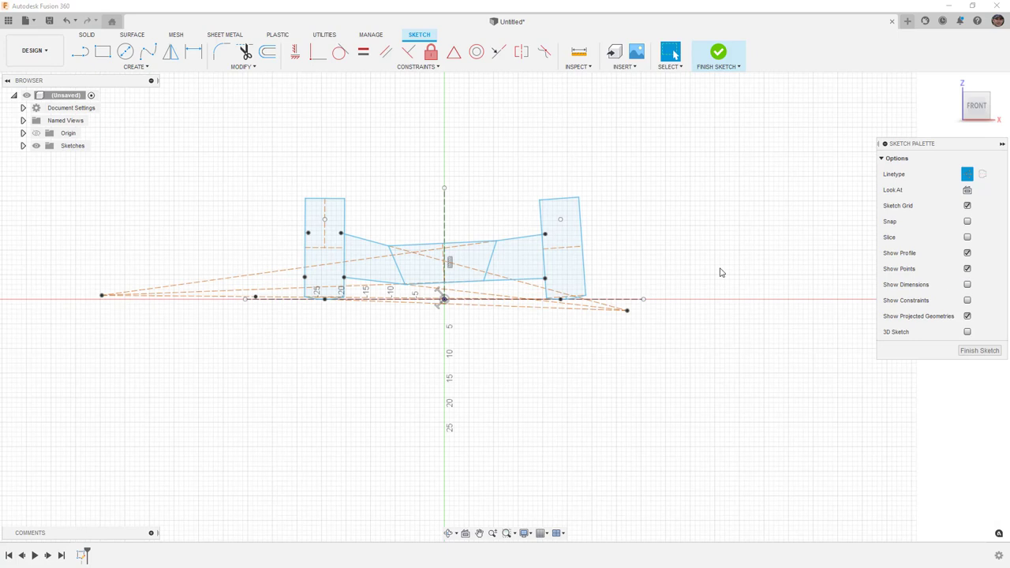